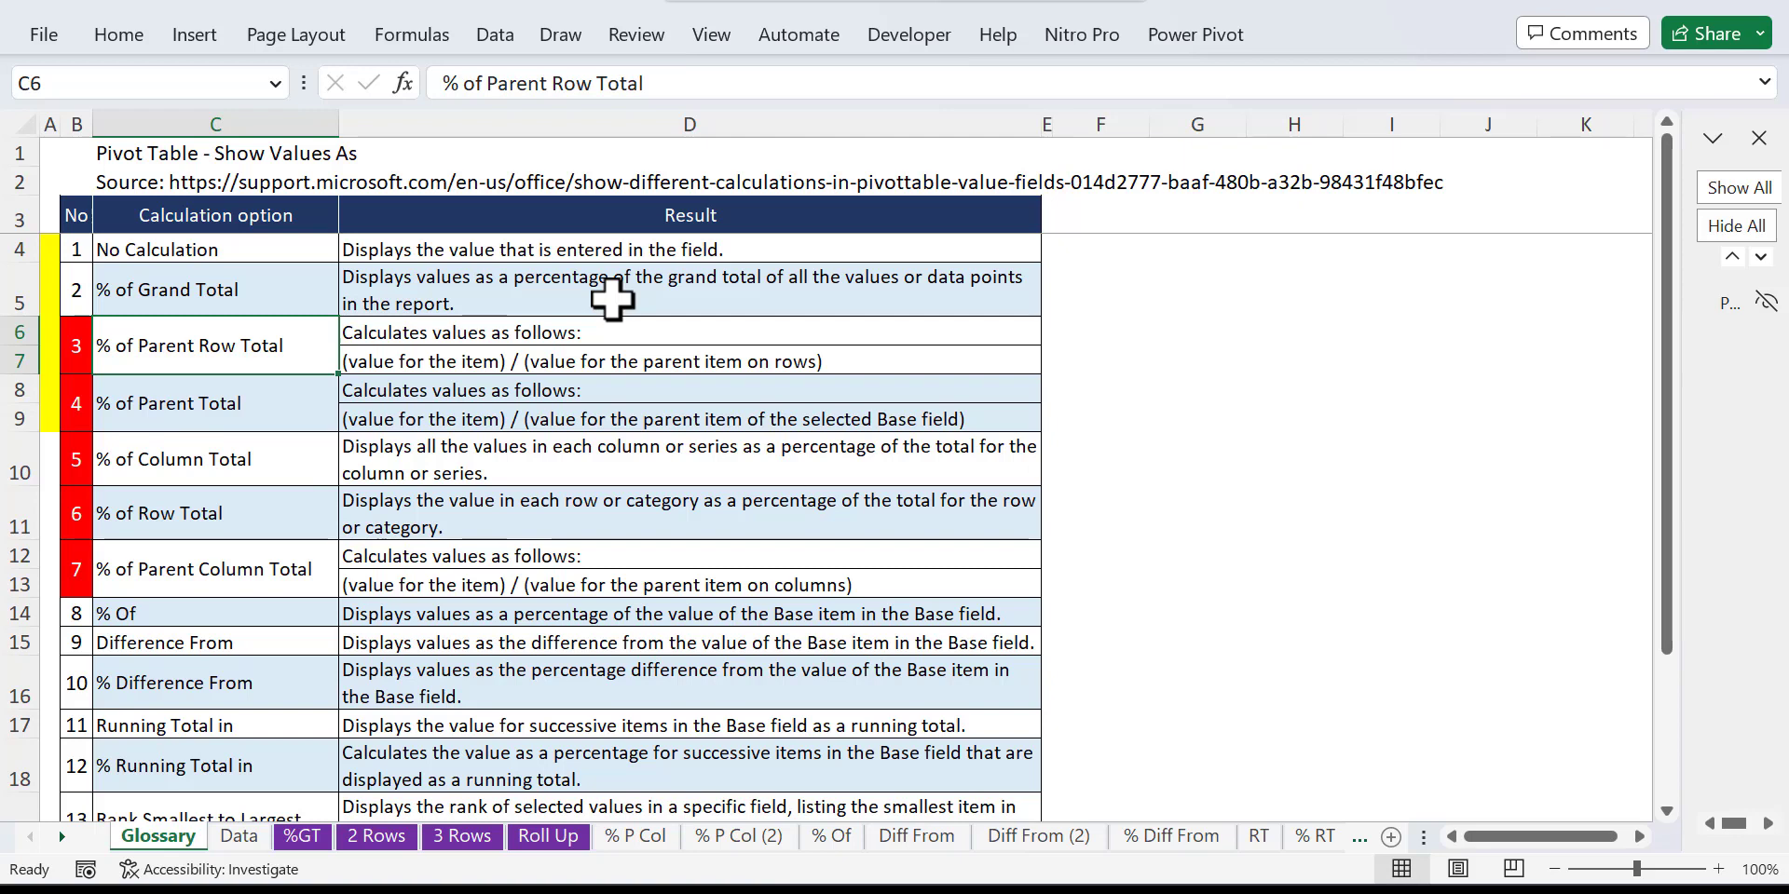
Step: Look through the Glossary sheet's list of Show Values As calculation options, from No Calculation to Index
{"action": "scroll", "coordinate": [637, 350], "scroll_direction": "down", "scroll_amount": 3}
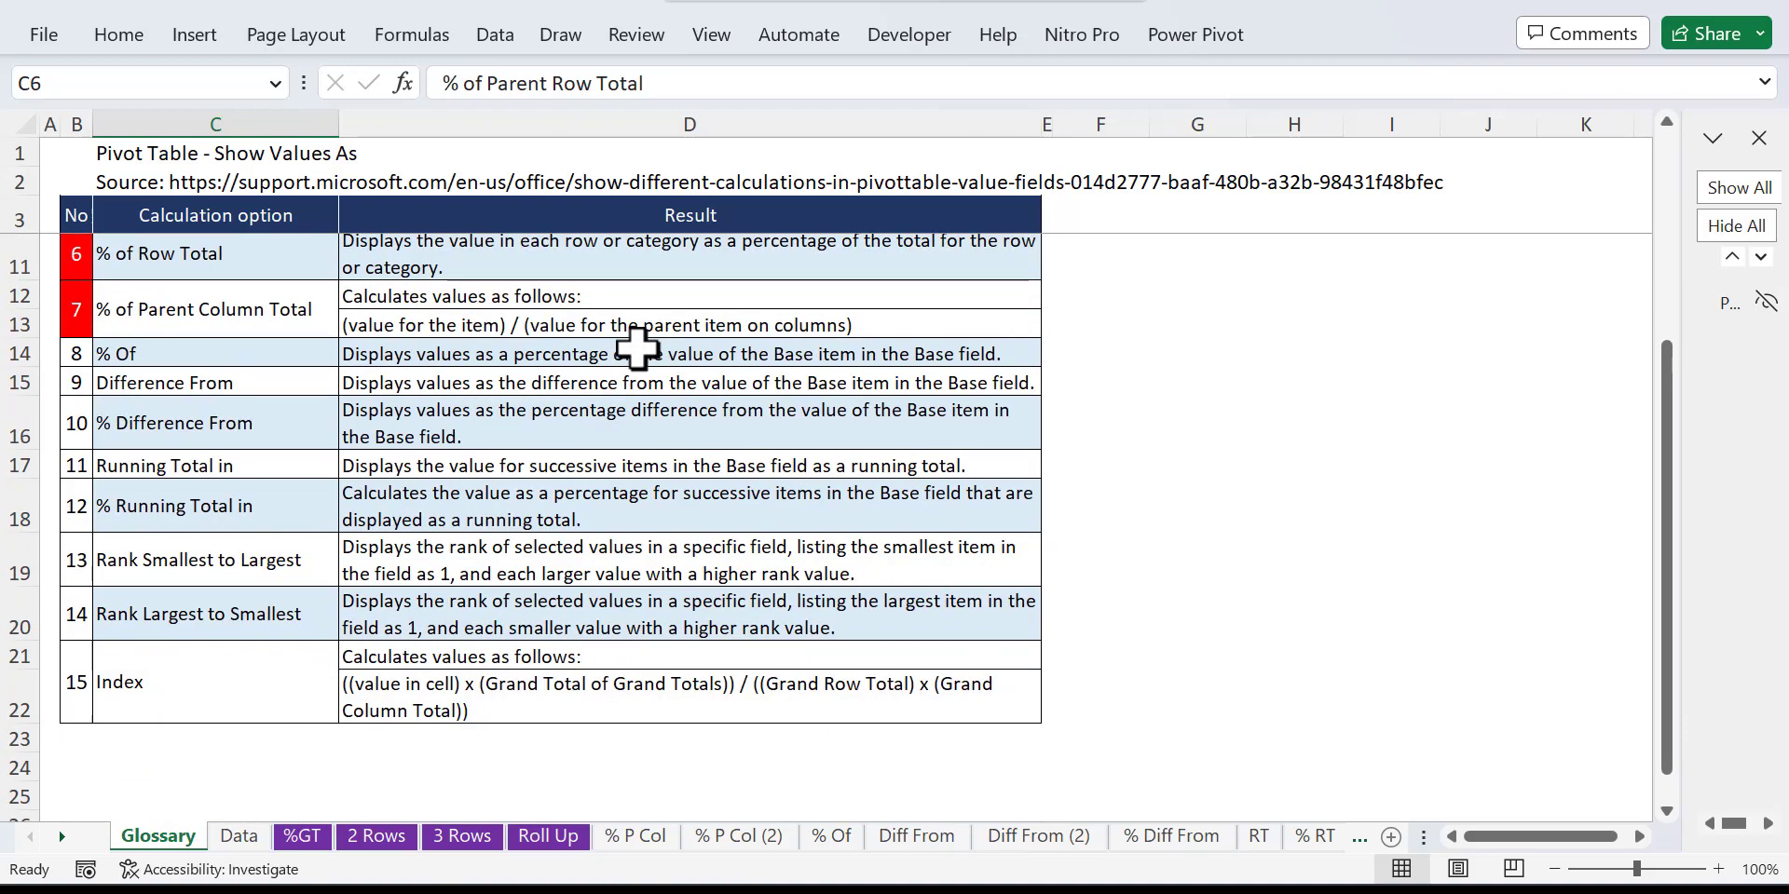
{"action": "scroll", "coordinate": [636, 350], "scroll_direction": "up", "scroll_amount": 3}
{"action": "scroll", "coordinate": [636, 351], "scroll_direction": "down", "scroll_amount": 3}
{"action": "scroll", "coordinate": [636, 351], "scroll_direction": "up", "scroll_amount": 3}
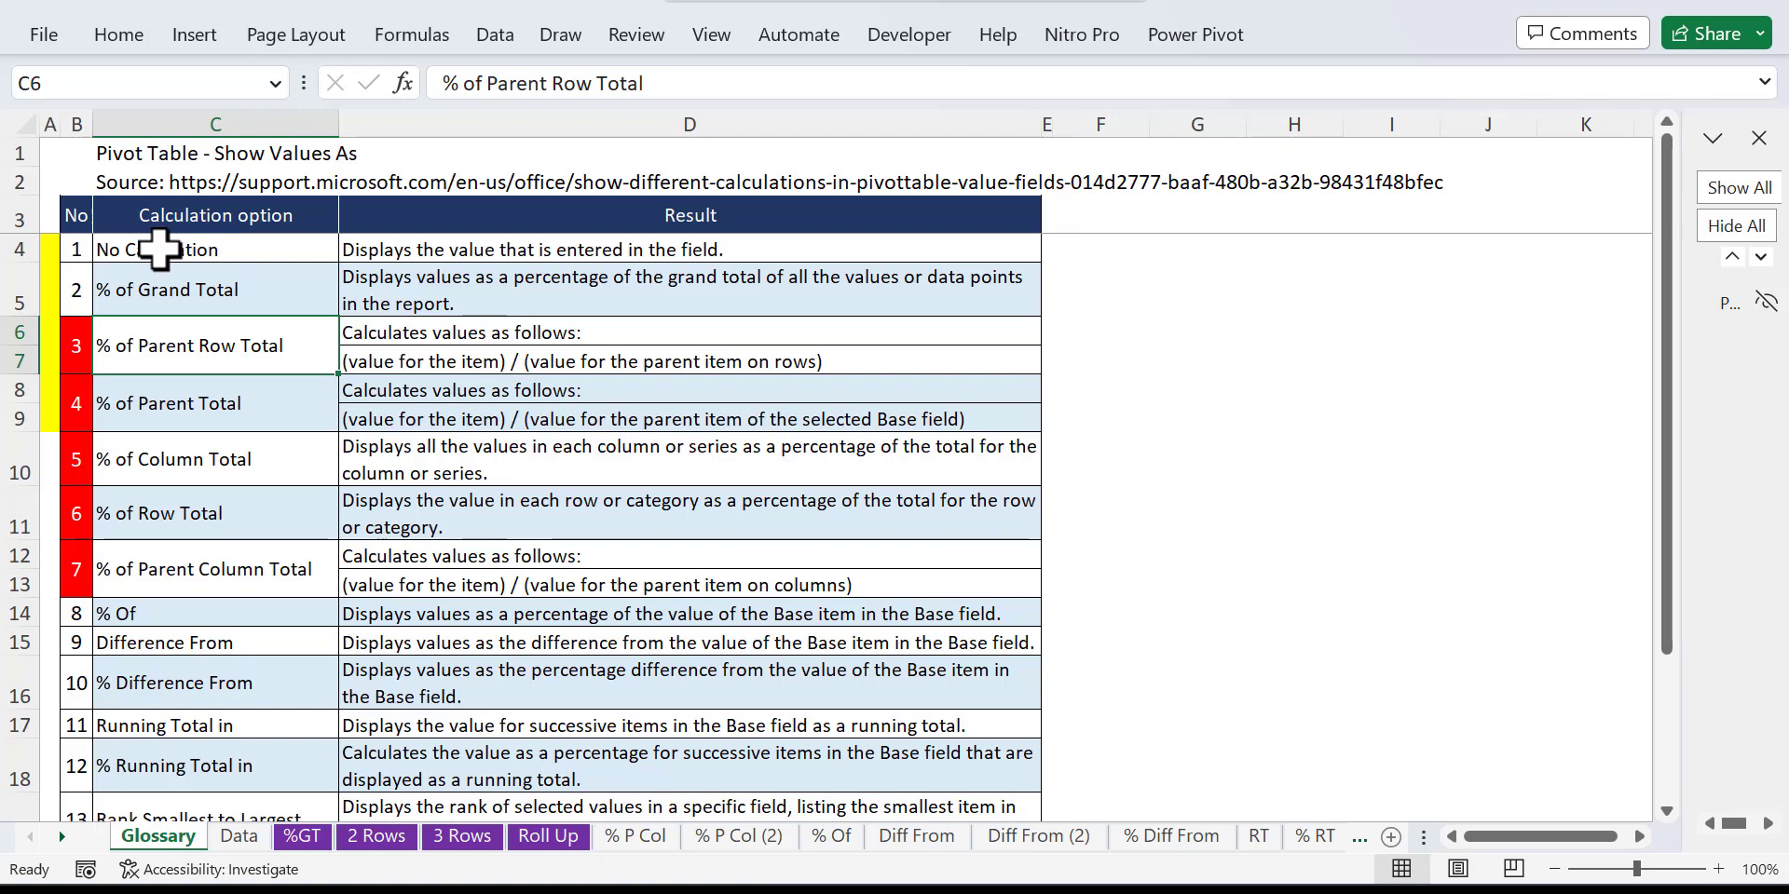
Step: Select the options from % of Parent Row Total to % of Parent Column Total and unhide the hidden picture beside the glossary table
{"action": "left_click_drag", "start_coordinate": [160, 250], "coordinate": [189, 415]}
{"action": "left_click", "coordinate": [164, 350]}
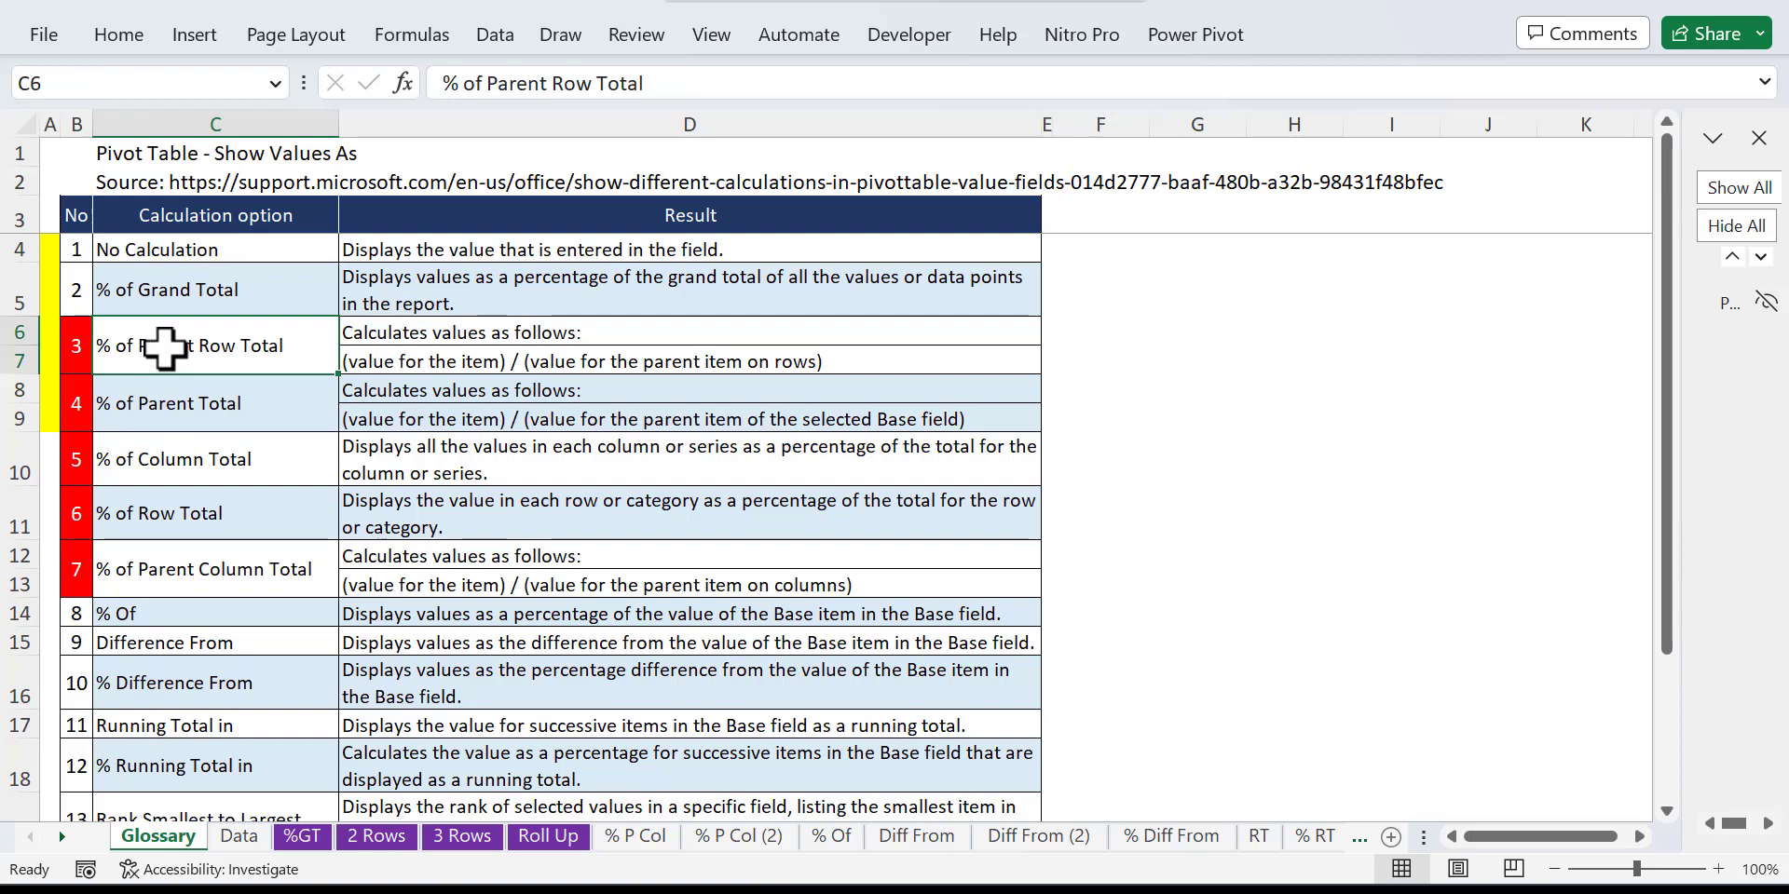
{"action": "left_click_drag", "start_coordinate": [164, 347], "coordinate": [180, 559]}
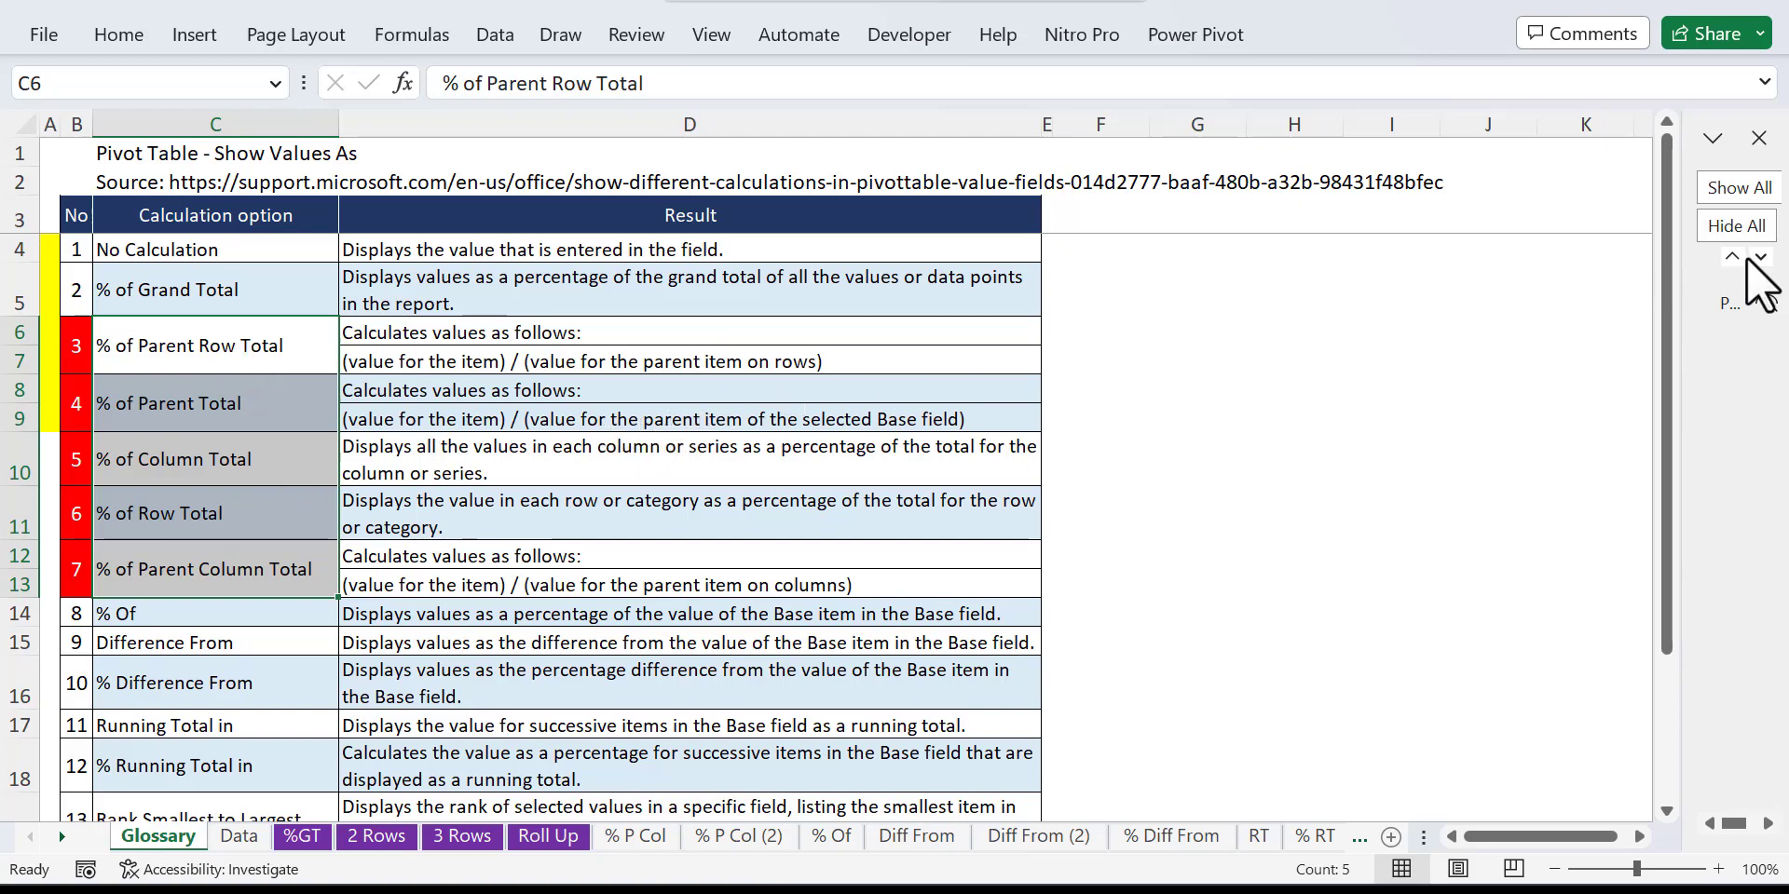
{"action": "left_click", "coordinate": [1764, 304]}
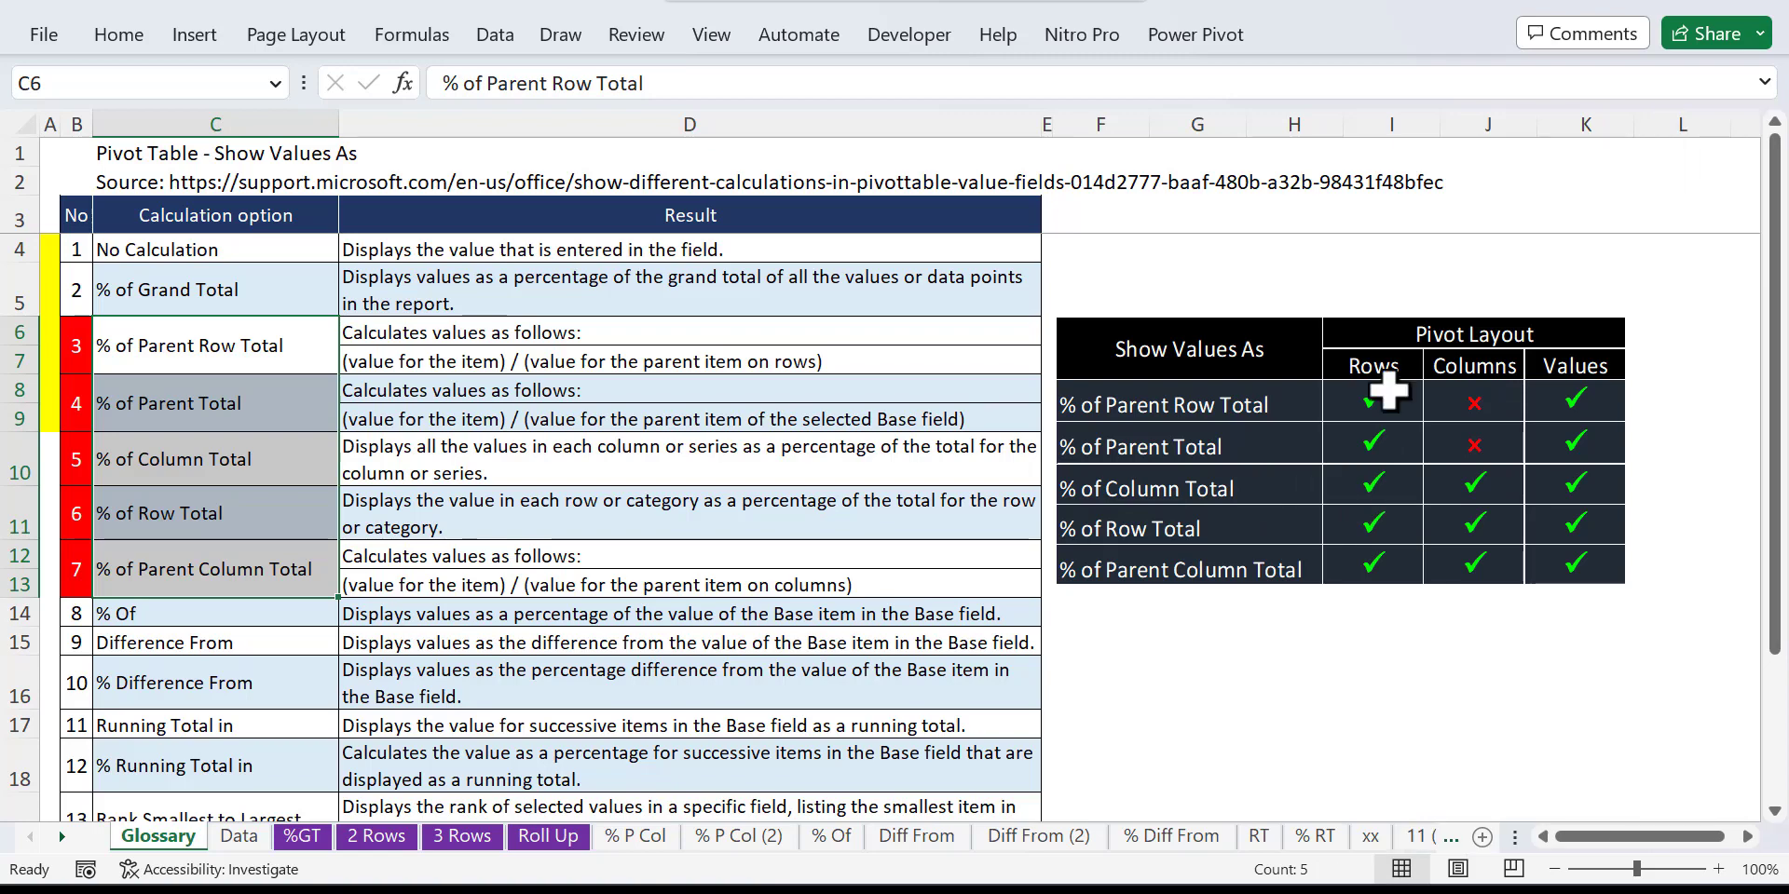
Step: On the %GT sheet, add Total Sales a second time to the pivot table's values
{"action": "key", "text": "ctrl+Page_Down"}
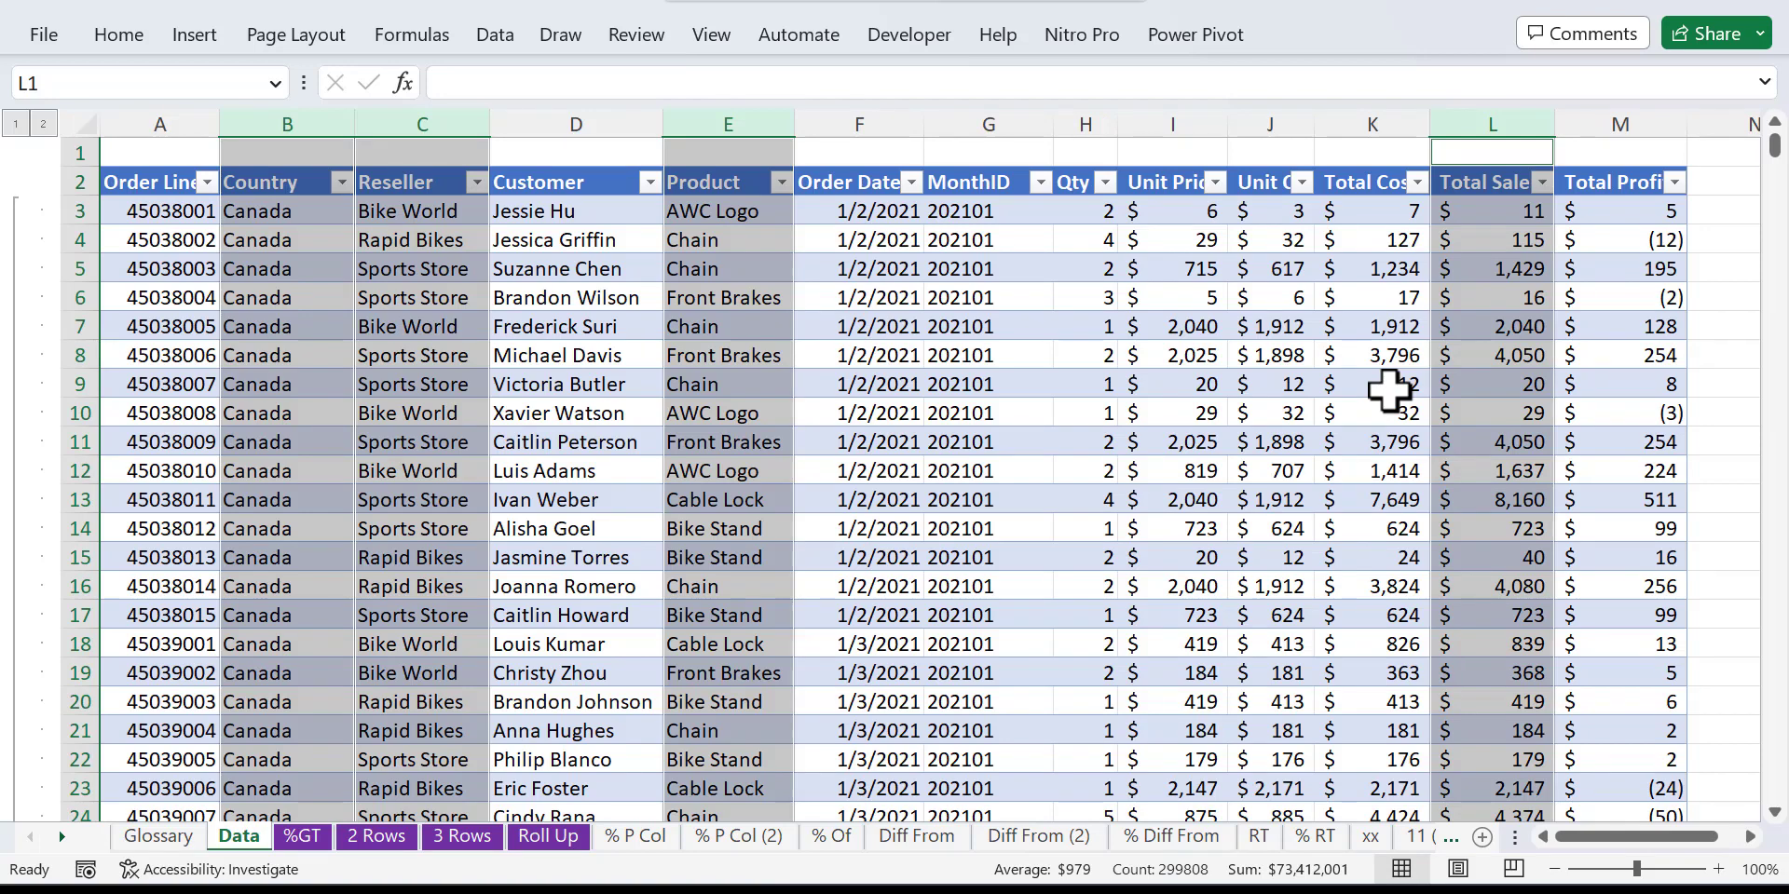
{"action": "key", "text": "ctrl+Page_Down"}
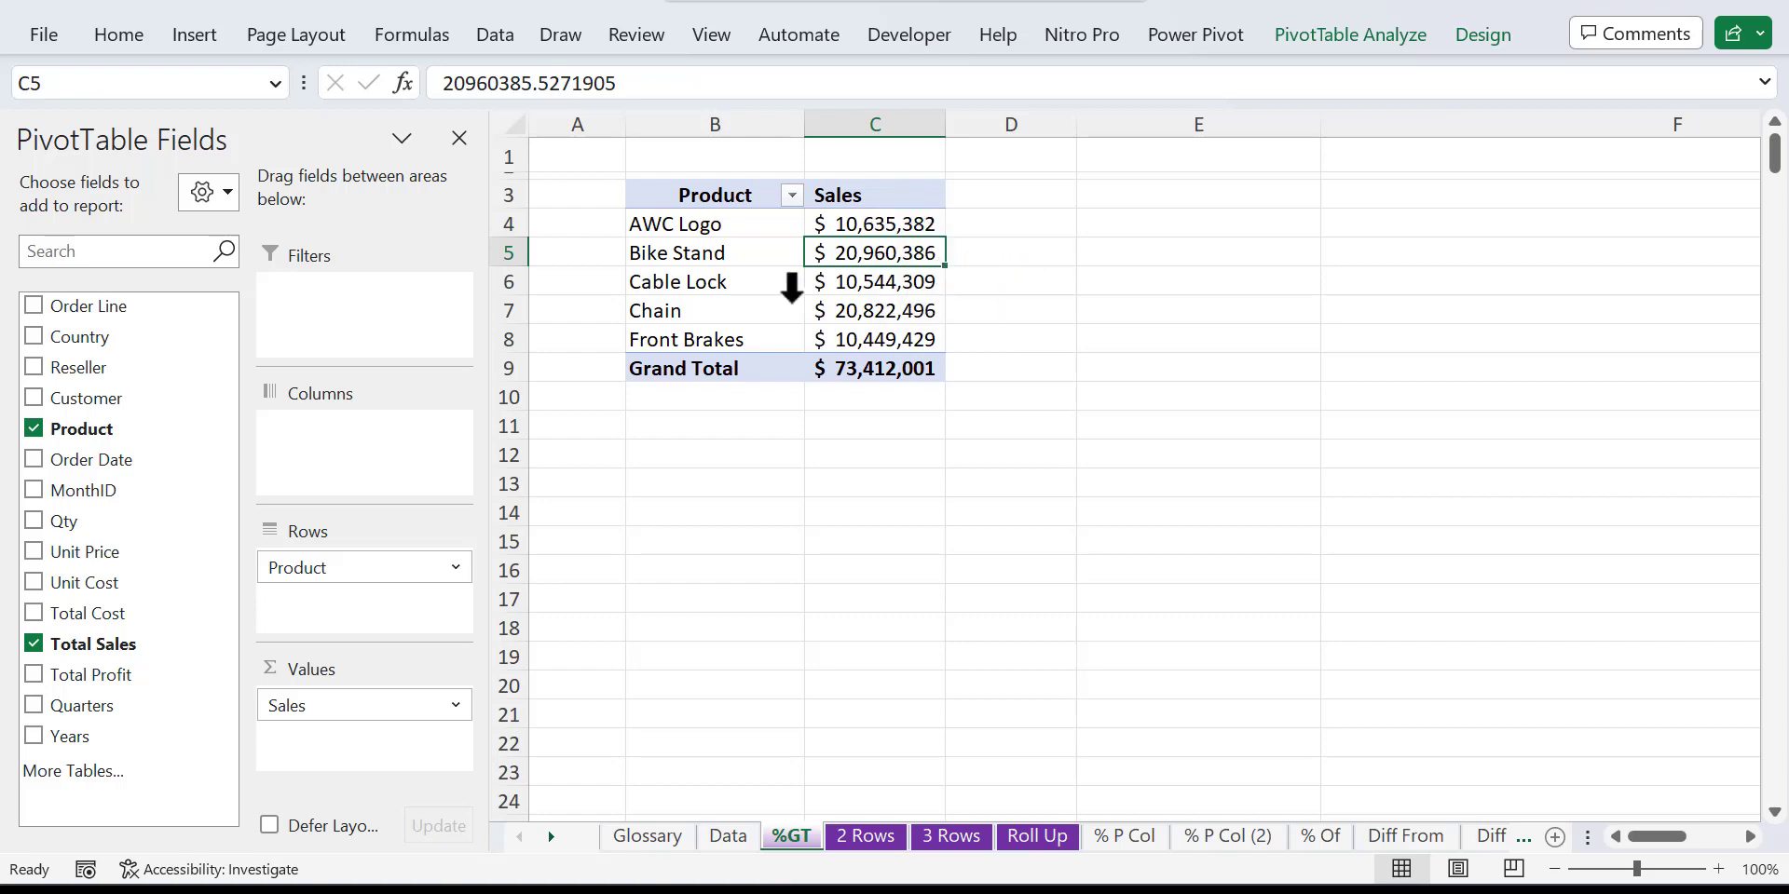
{"action": "left_click_drag", "start_coordinate": [68, 657], "coordinate": [326, 746]}
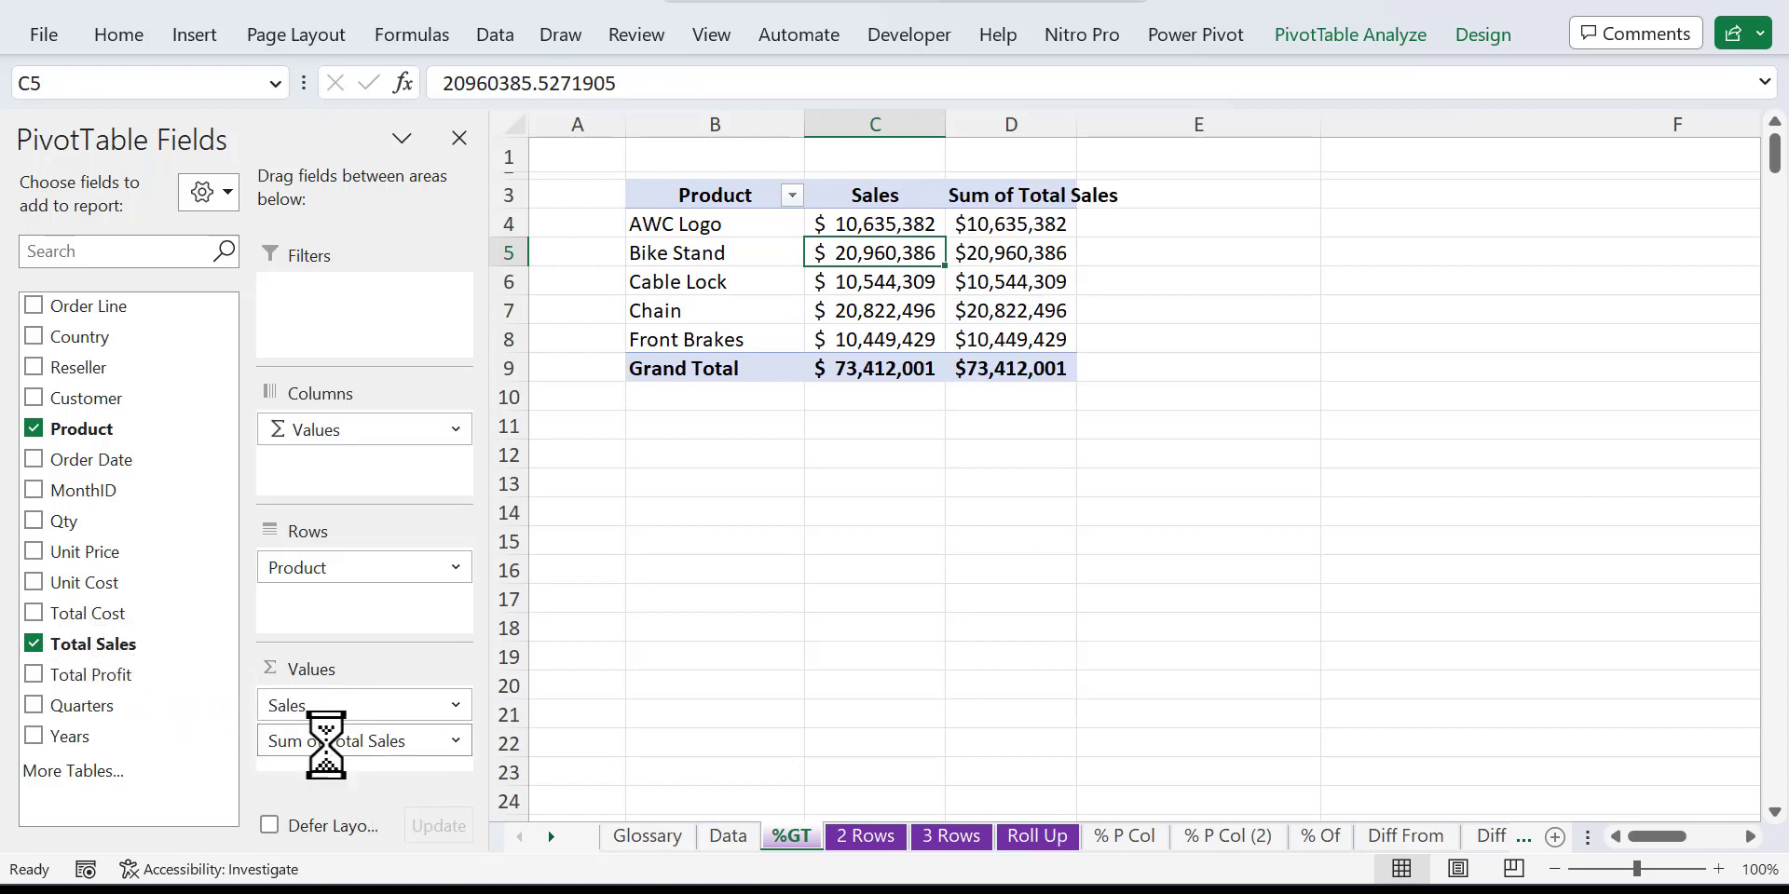
Step: Show the Sum of Total Sales column as % of Grand Total
{"action": "left_click", "coordinate": [977, 221]}
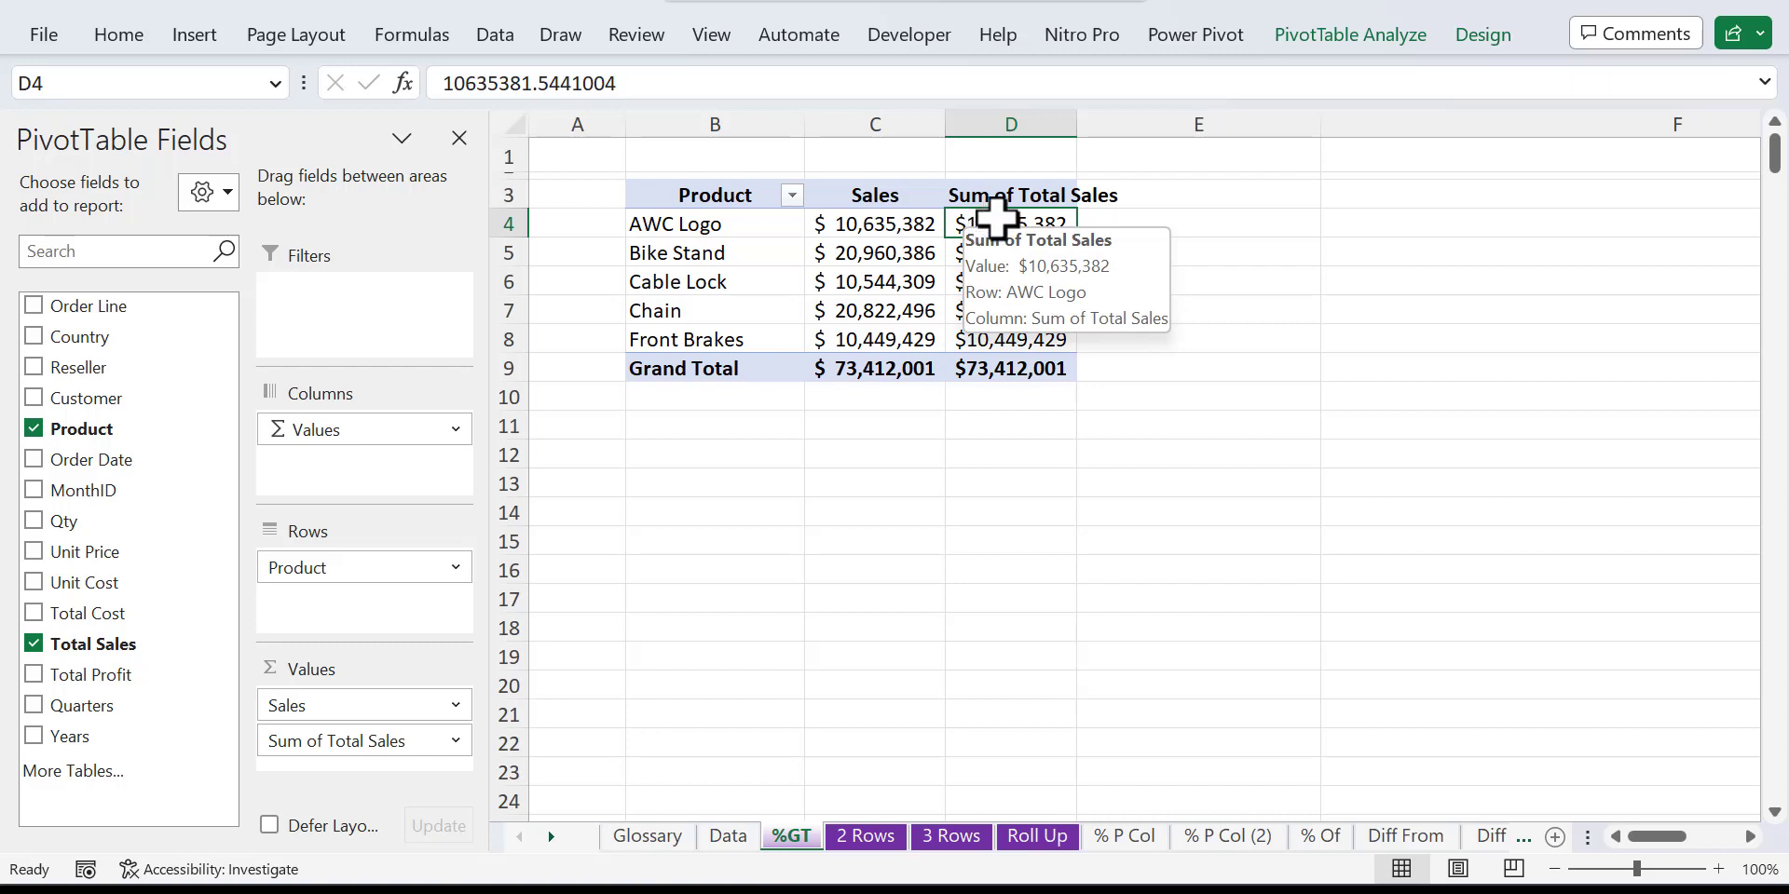
{"action": "right_click", "coordinate": [995, 218]}
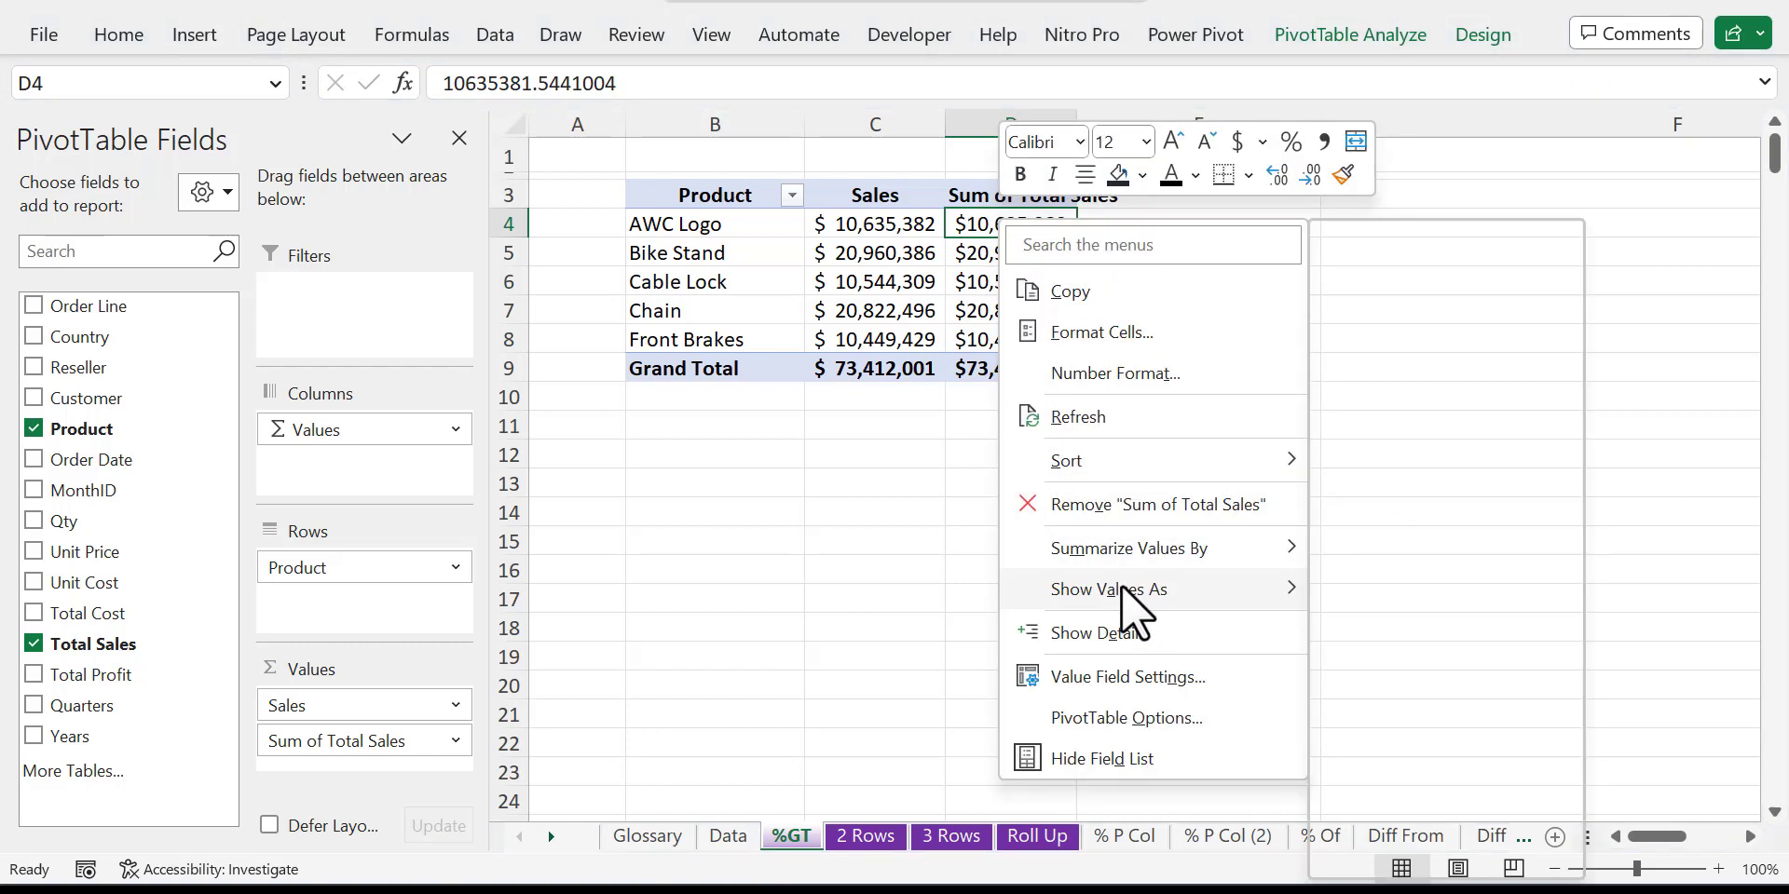
{"action": "mouse_move", "coordinate": [1120, 587]}
{"action": "left_click", "coordinate": [1444, 283]}
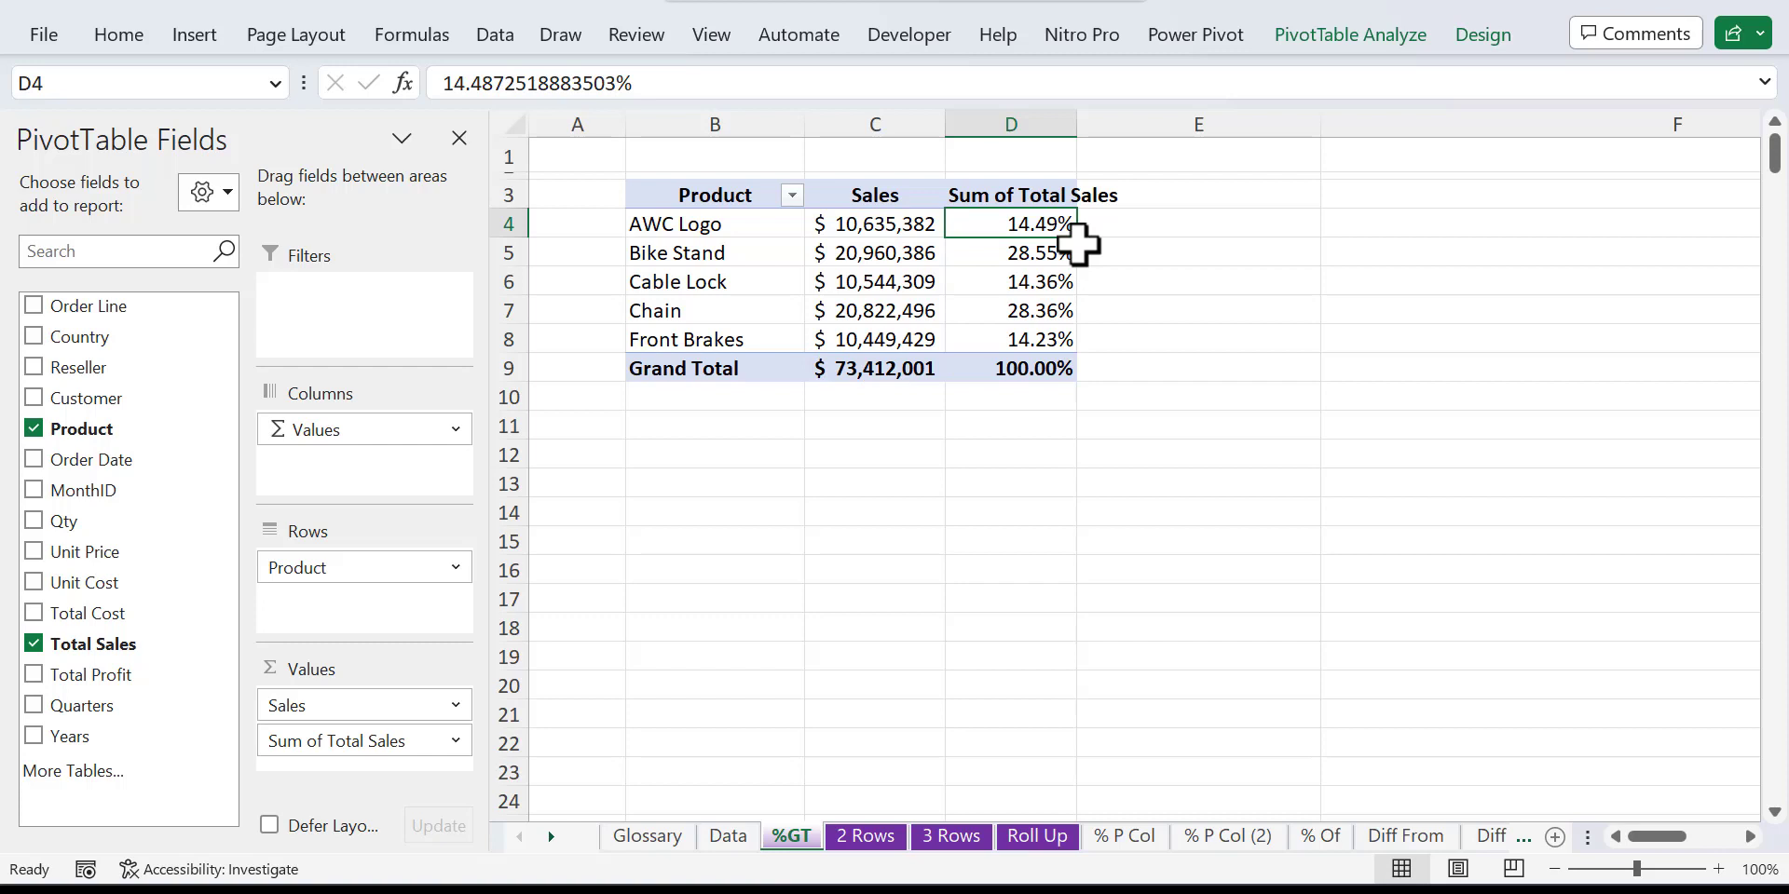
Step: Return the Sum of Total Sales column to No Calculation
{"action": "right_click", "coordinate": [1045, 225]}
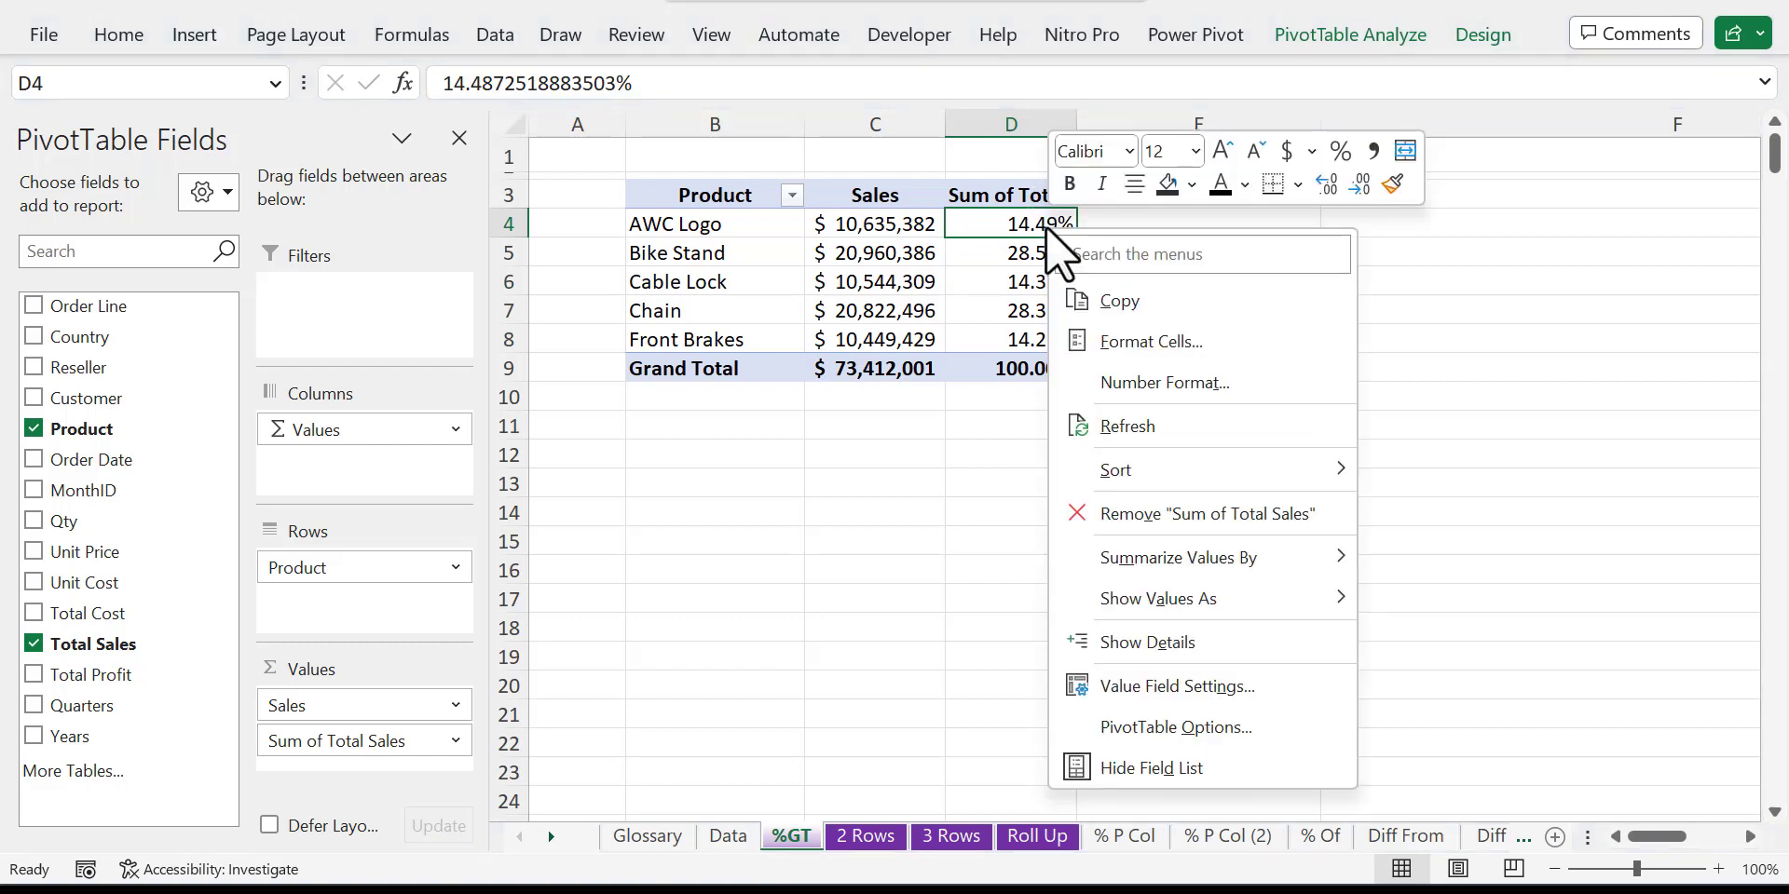
{"action": "mouse_move", "coordinate": [1180, 597]}
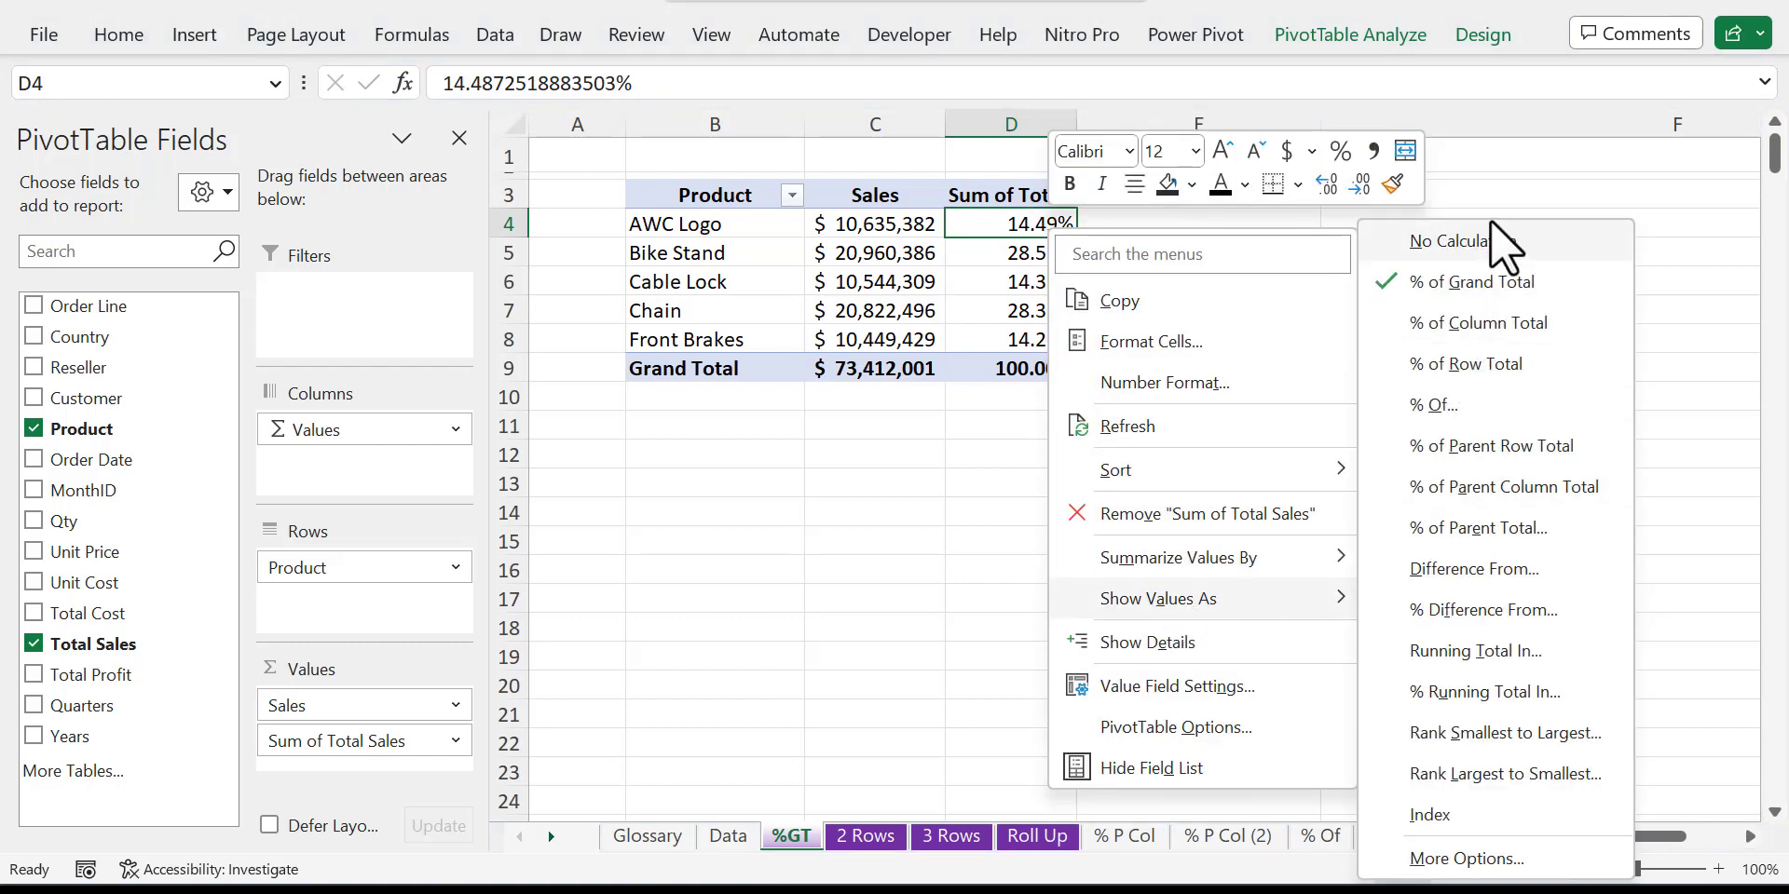
{"action": "left_click", "coordinate": [1500, 244]}
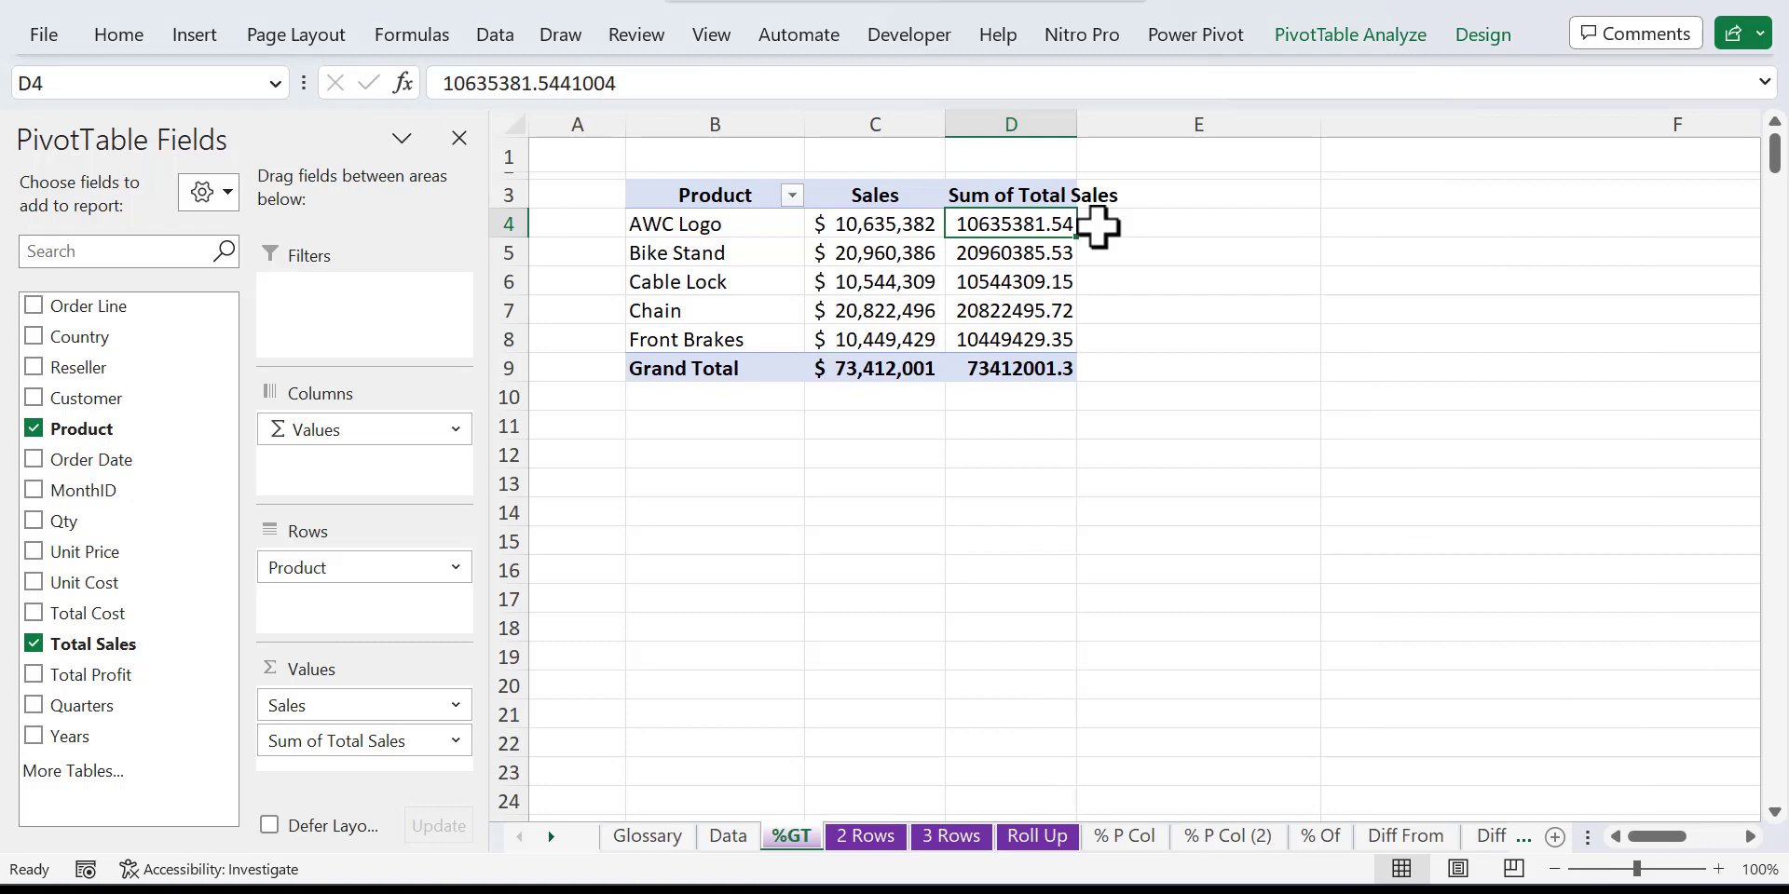
Step: On the 2 Rows sheet, review the pivot table's value column headers and hide the PivotTable field list
{"action": "key", "text": "ctrl+Page_Down"}
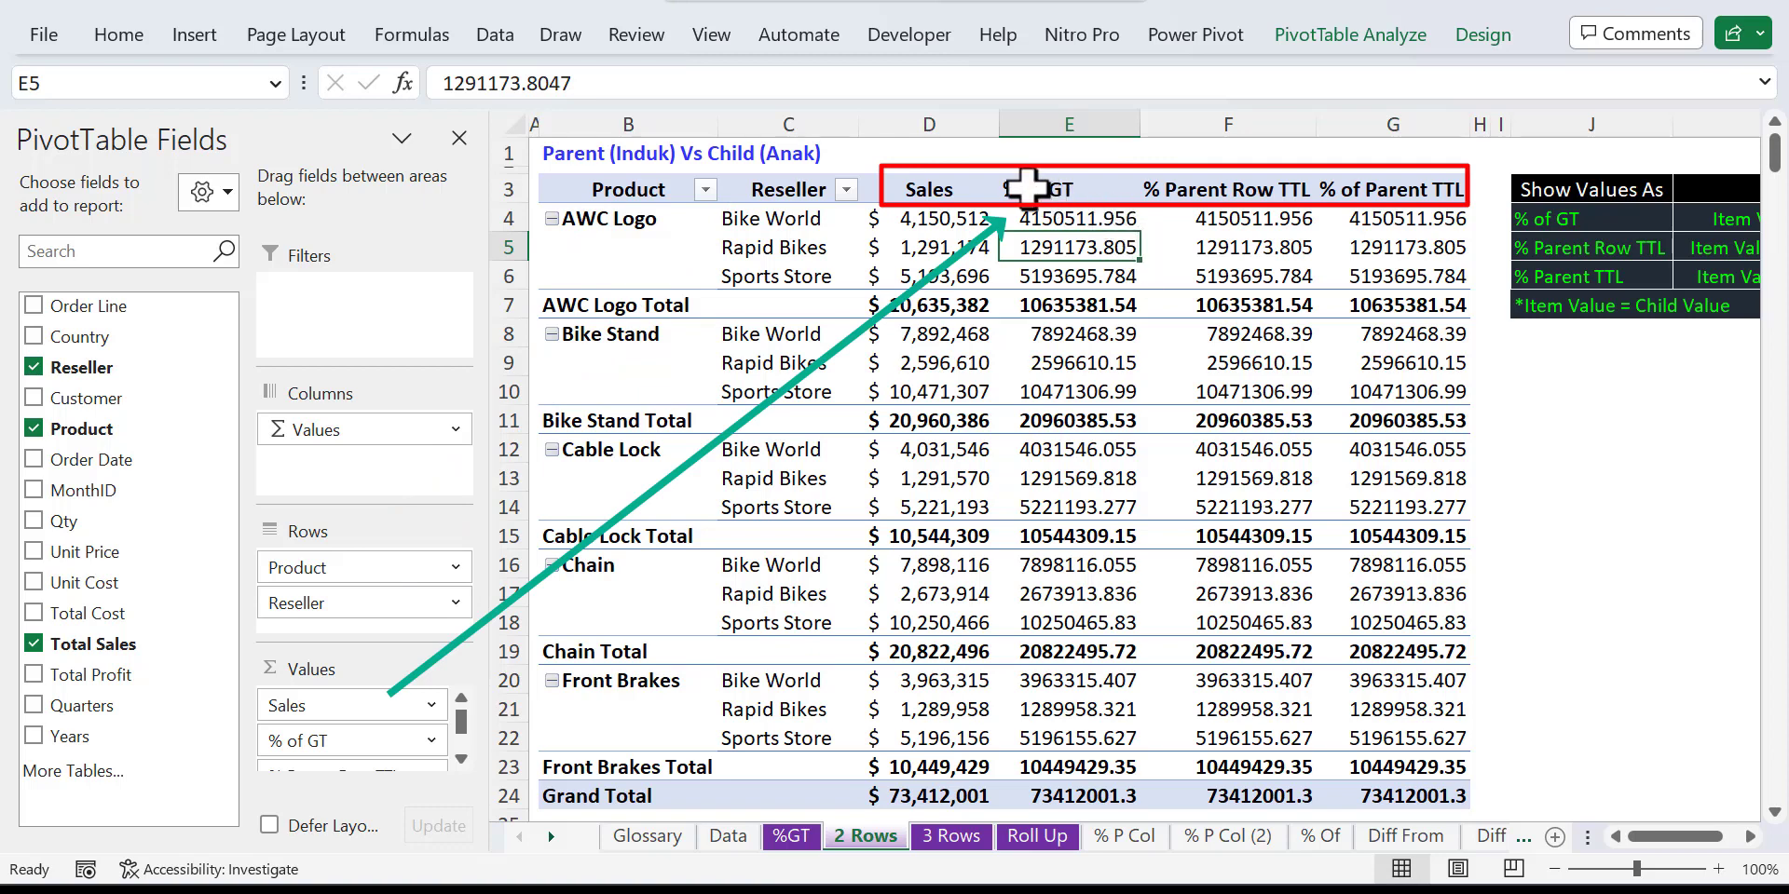
{"action": "mouse_move", "coordinate": [981, 189]}
{"action": "left_mouse_down"}
{"action": "mouse_move", "coordinate": [1289, 187]}
{"action": "mouse_move", "coordinate": [1450, 214]}
{"action": "left_mouse_up"}
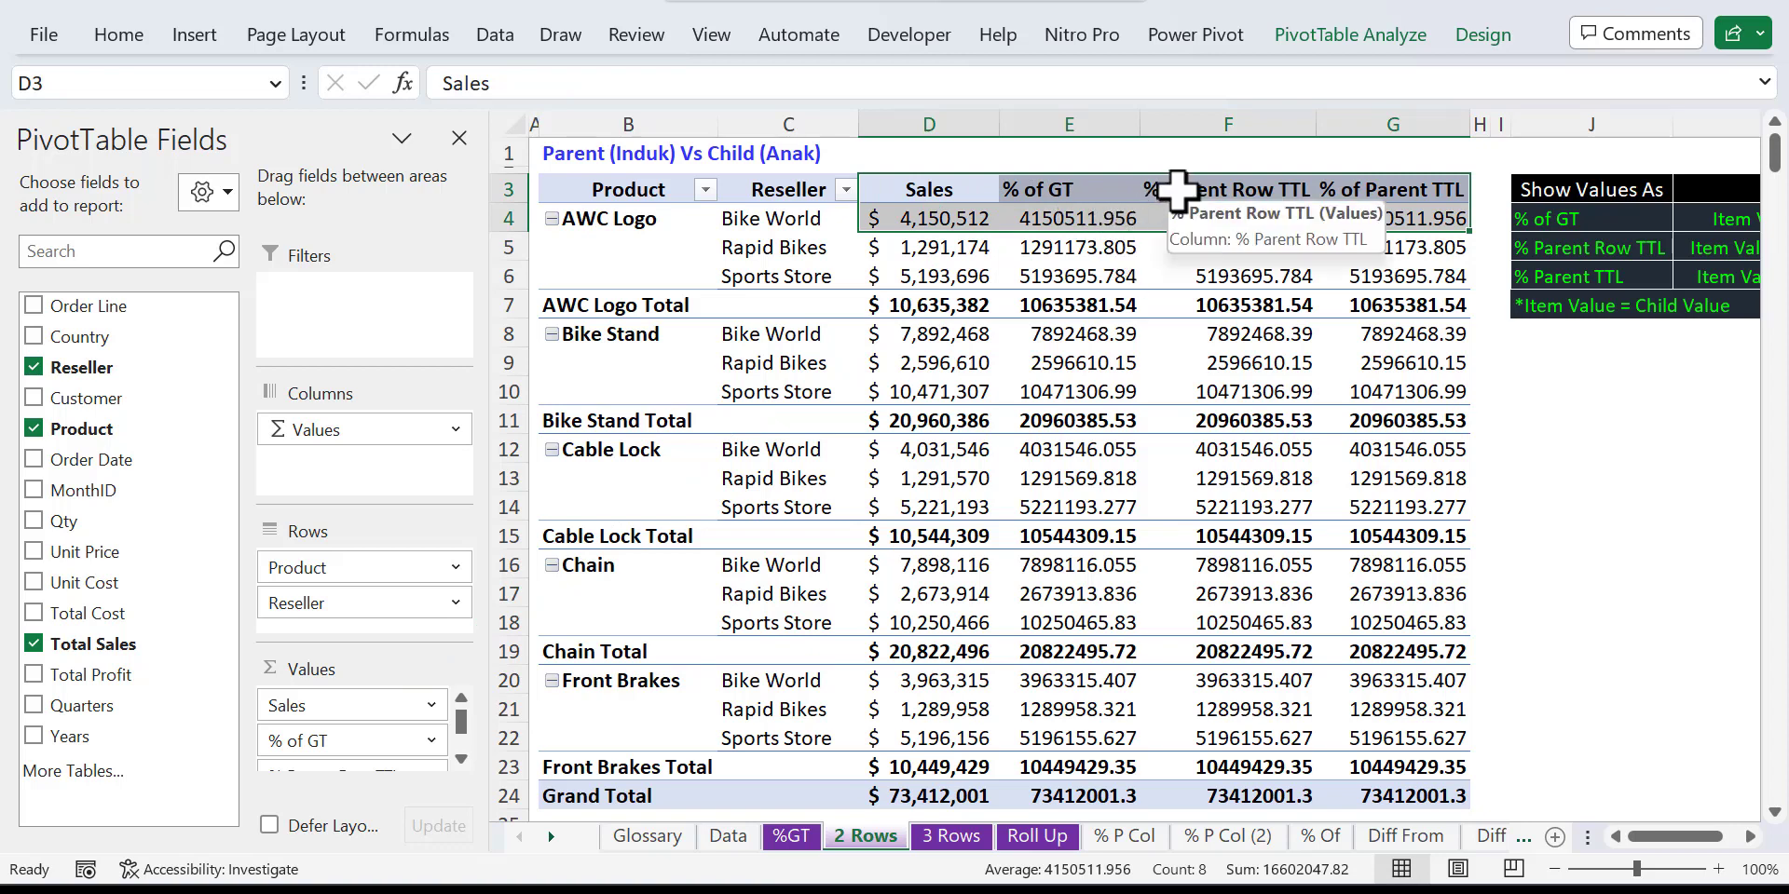
{"action": "left_click", "coordinate": [1090, 191]}
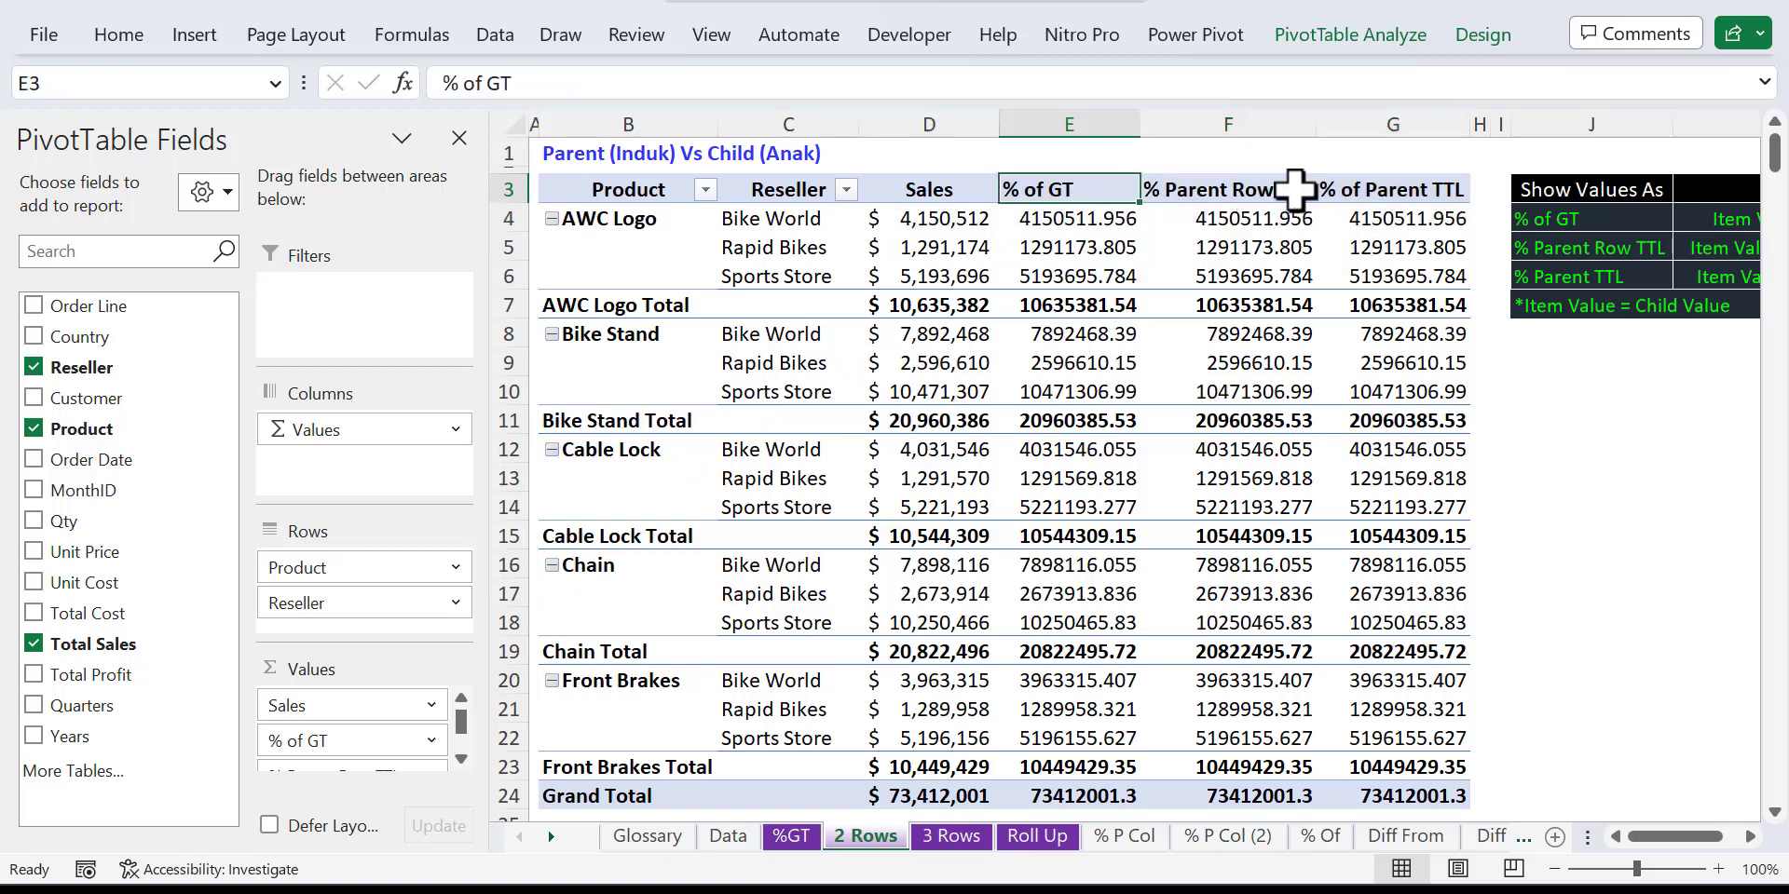
{"action": "left_click", "coordinate": [1359, 191], "text": "shift"}
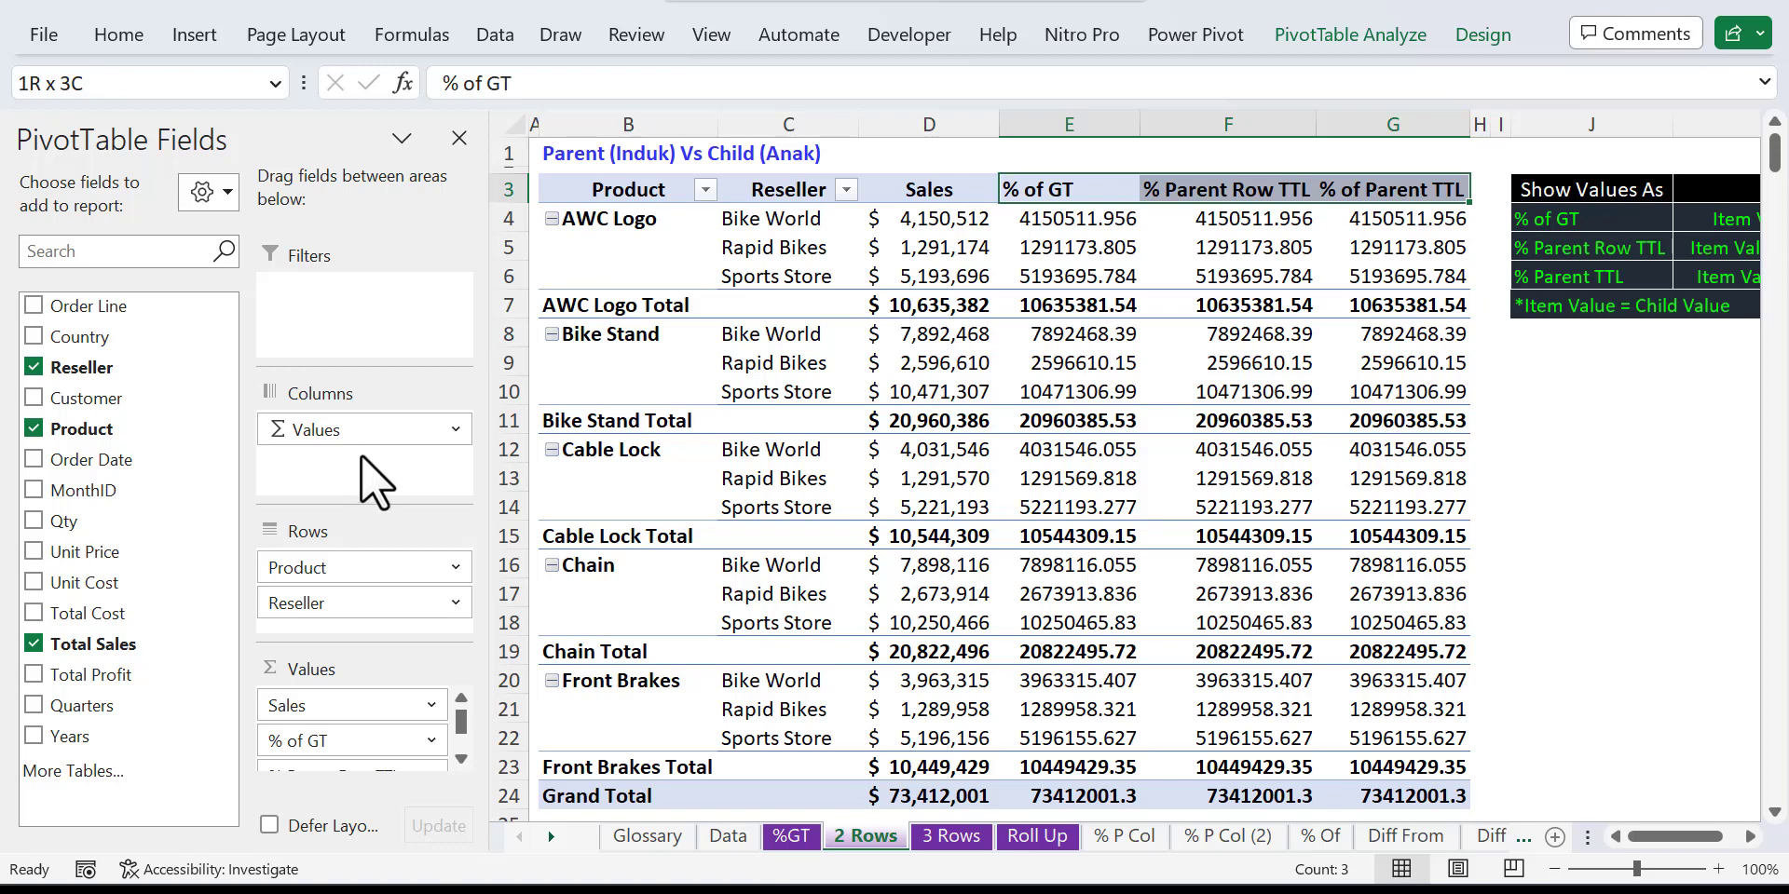
{"action": "key", "text": "Down"}
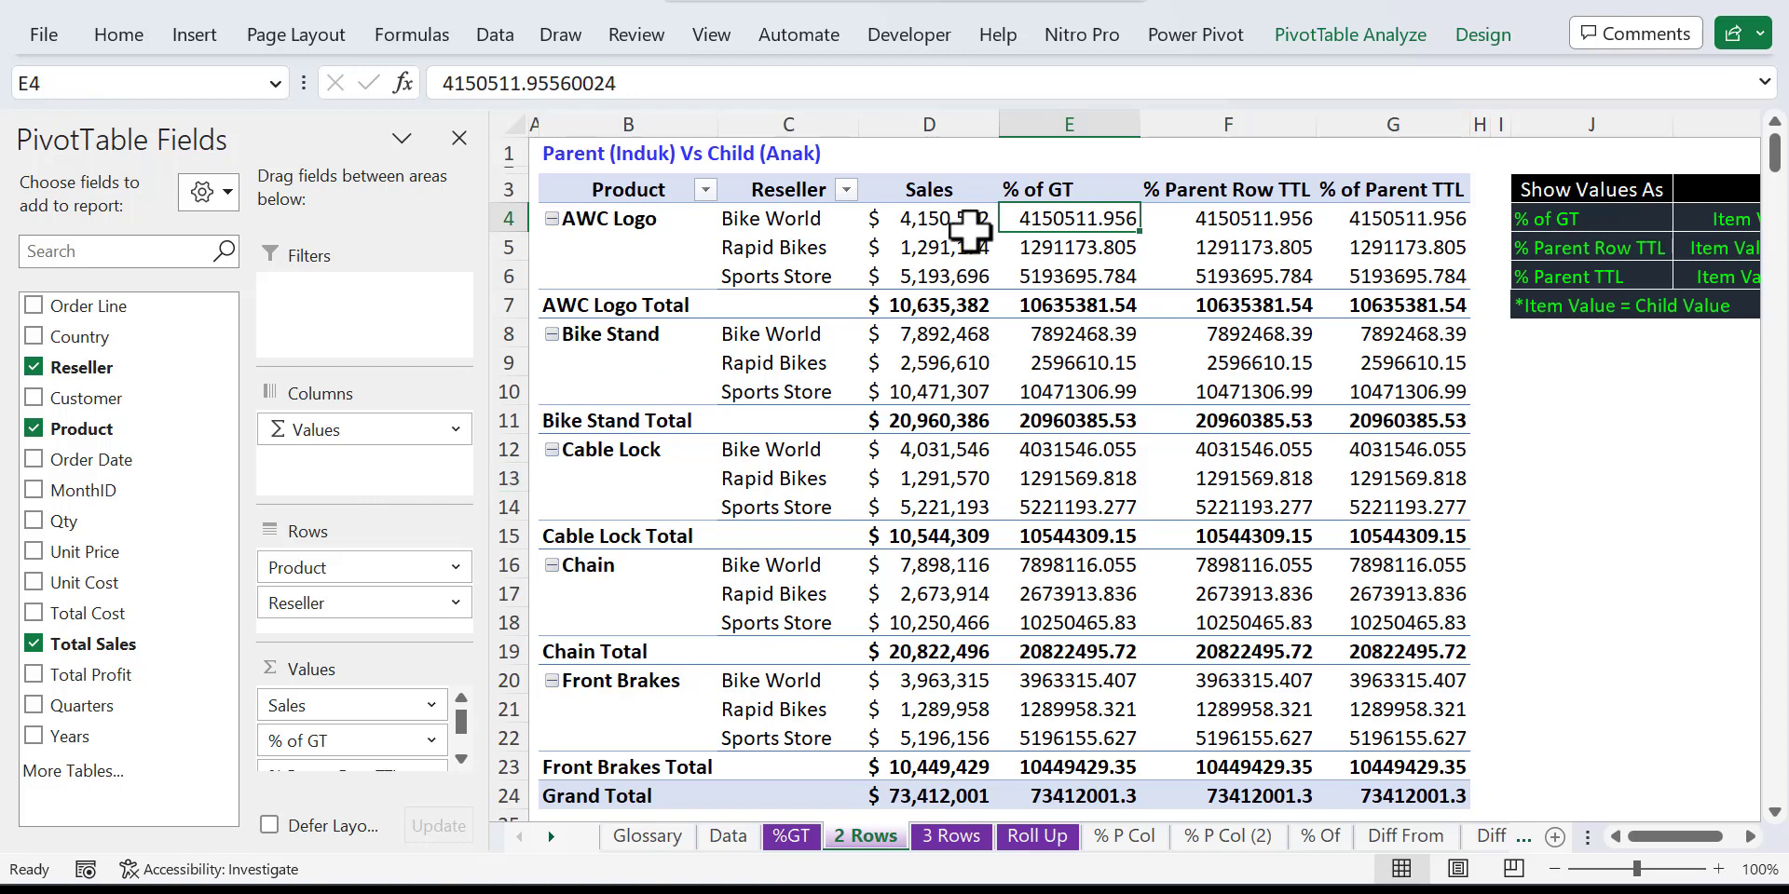
{"action": "left_click", "coordinate": [1312, 27]}
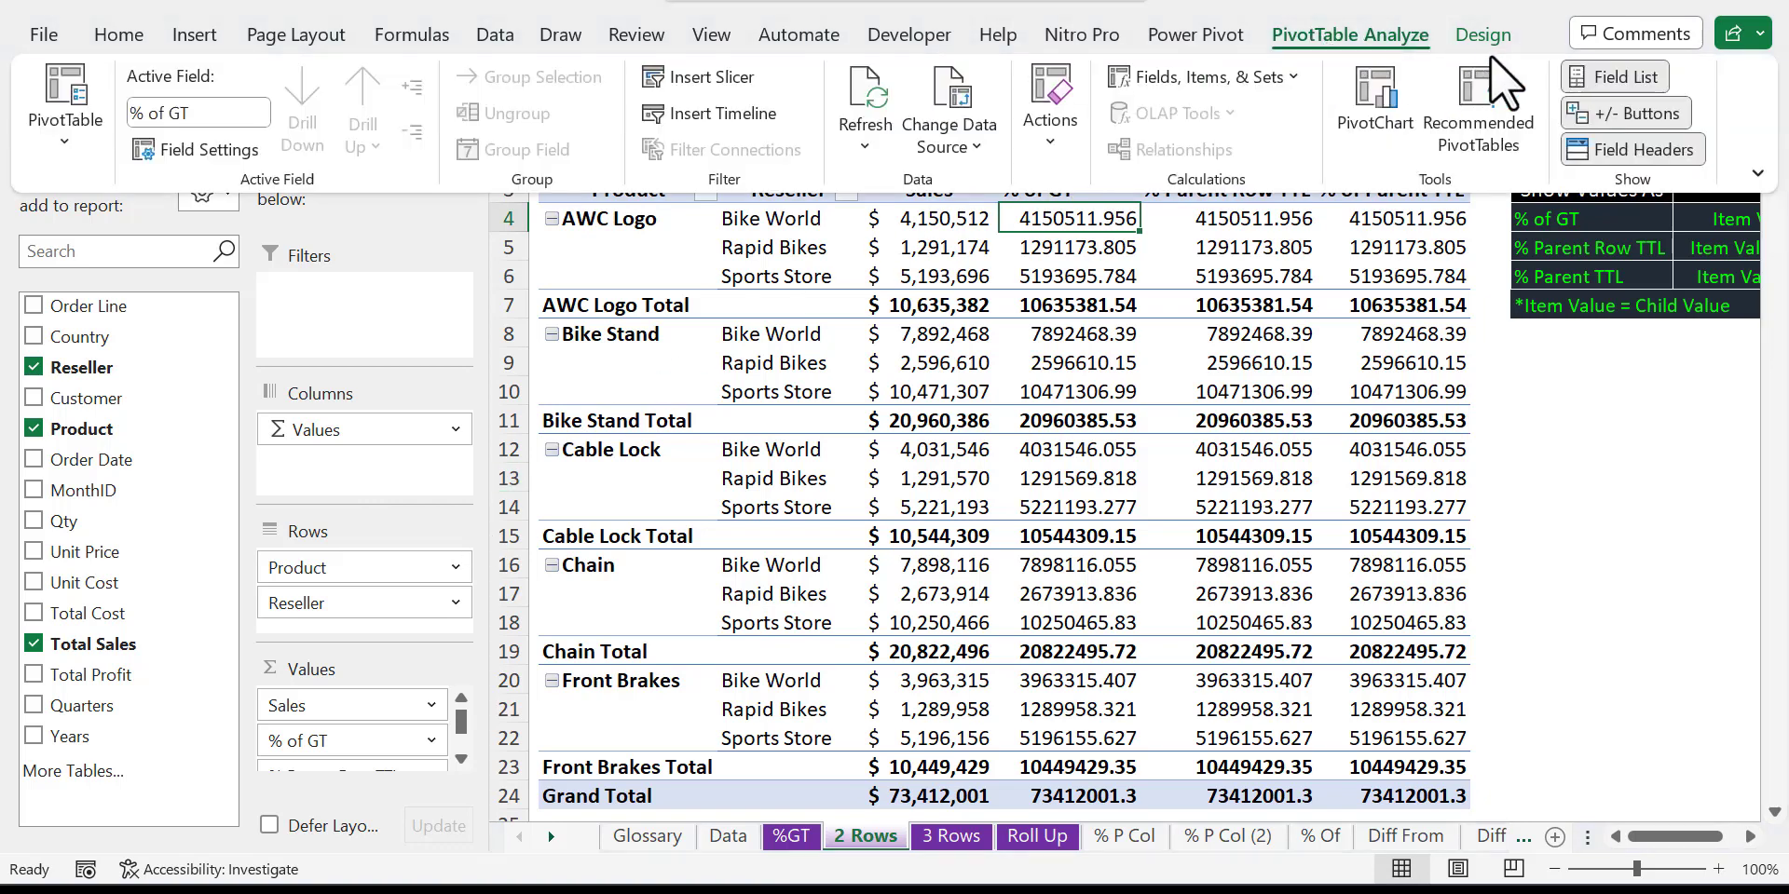
{"action": "left_click", "coordinate": [1593, 80]}
Step: Show the % of GT column's values as % of Grand Total
{"action": "mouse_move", "coordinate": [601, 221]}
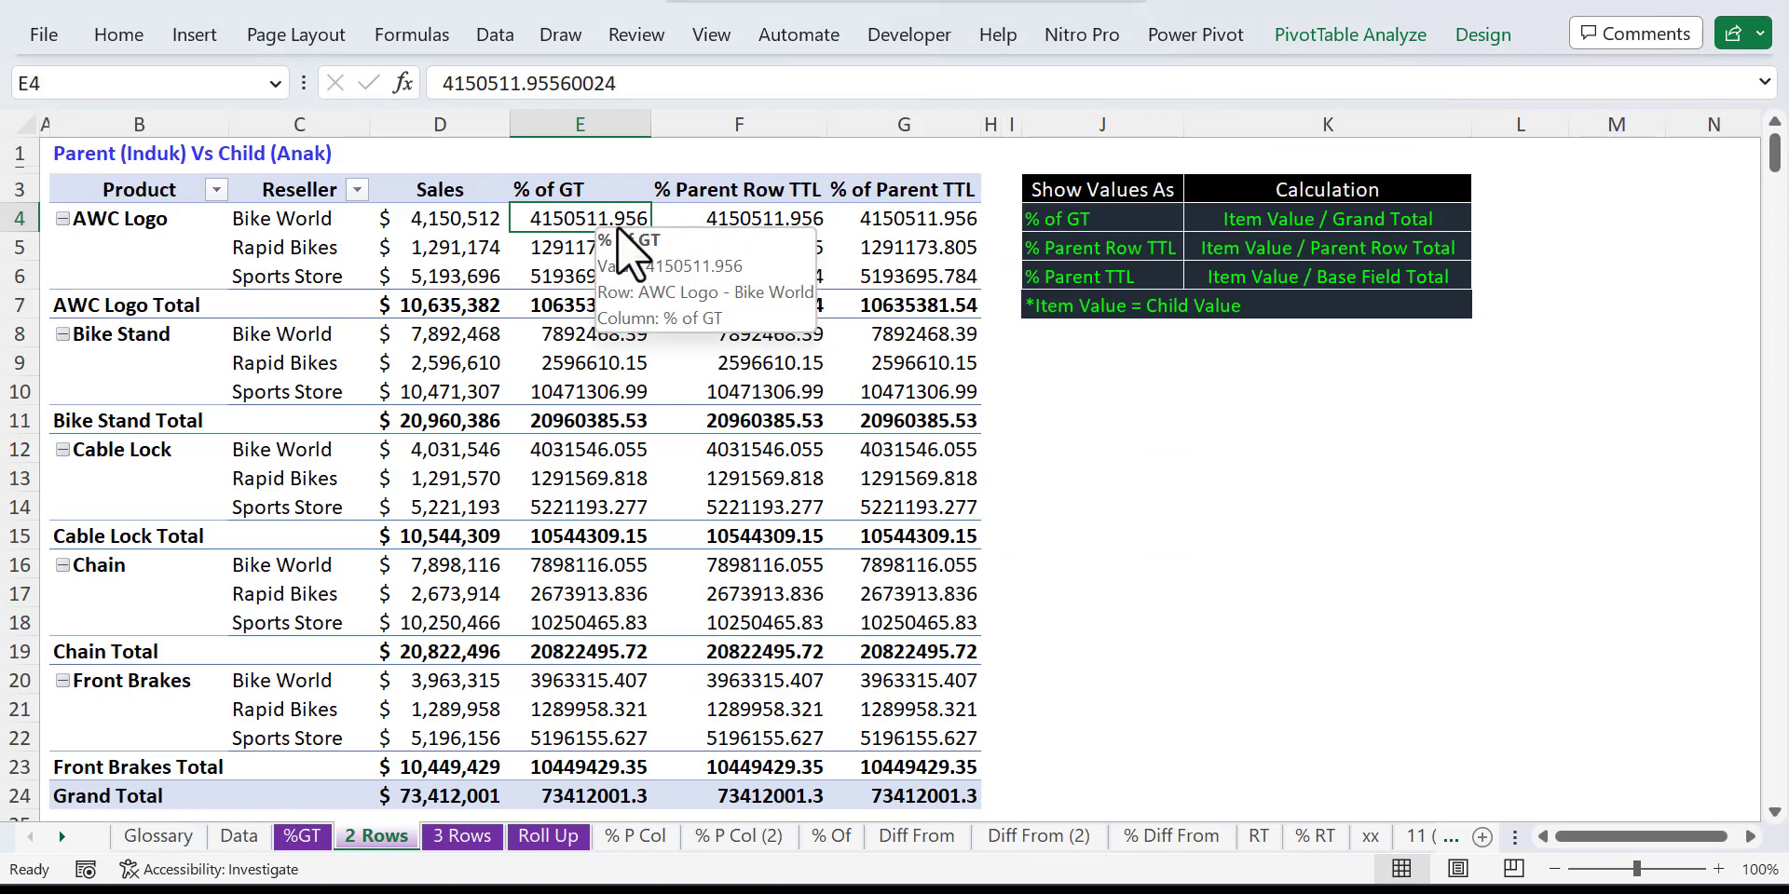
{"action": "right_click", "coordinate": [624, 215]}
{"action": "mouse_move", "coordinate": [769, 587]}
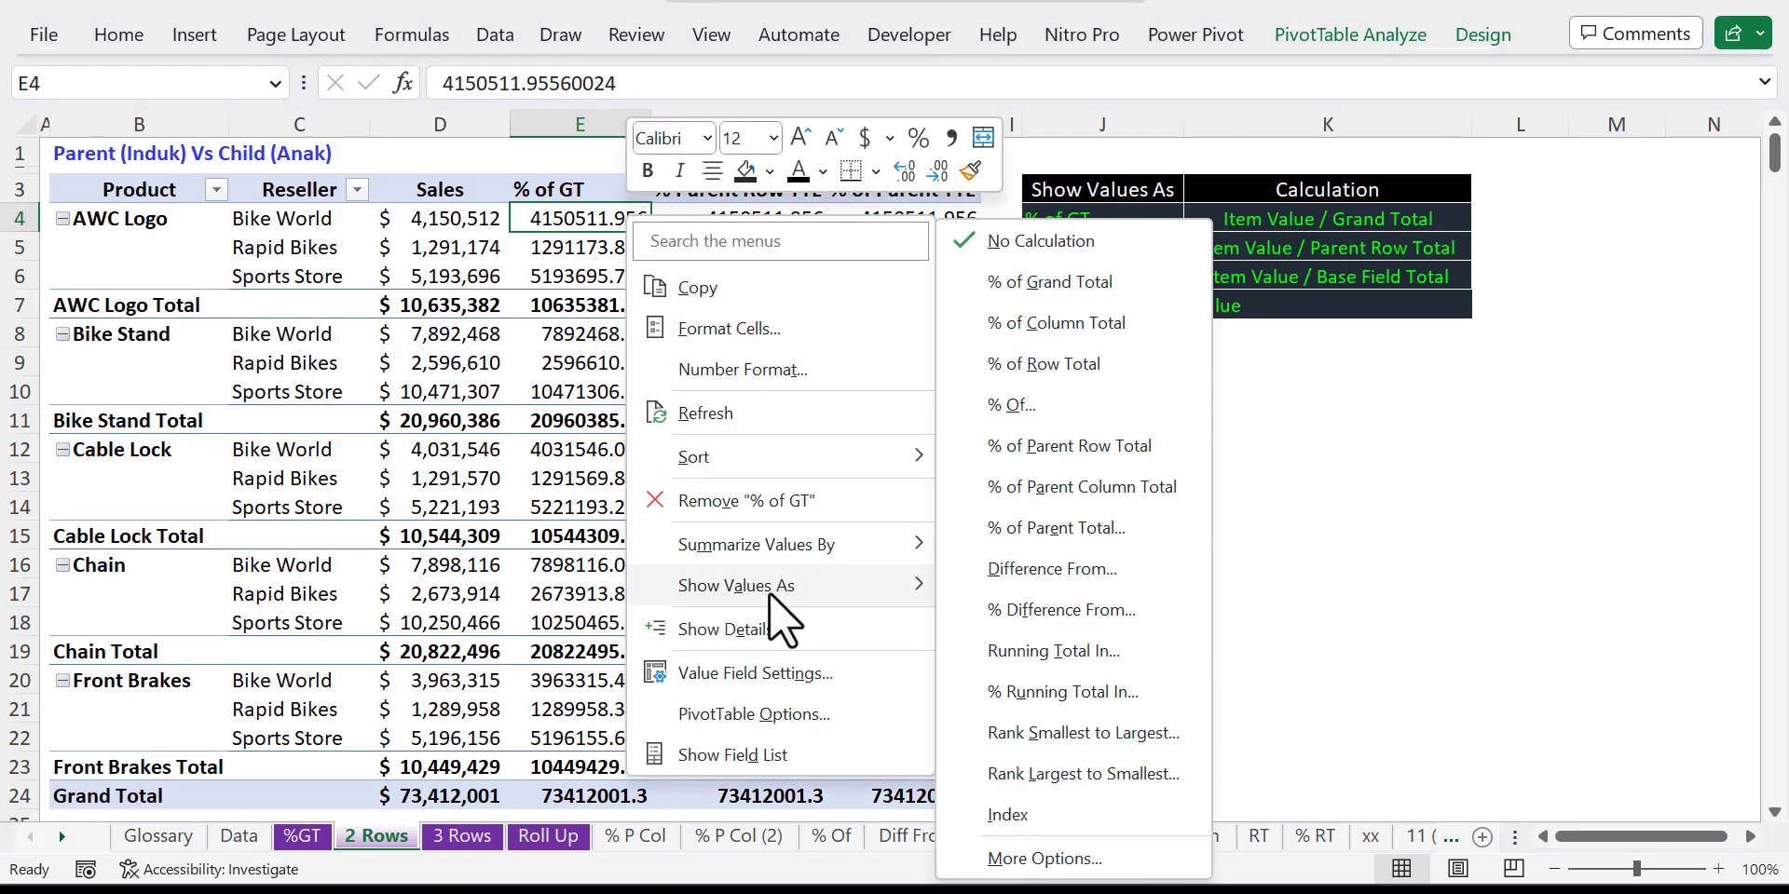
{"action": "left_click", "coordinate": [1089, 287]}
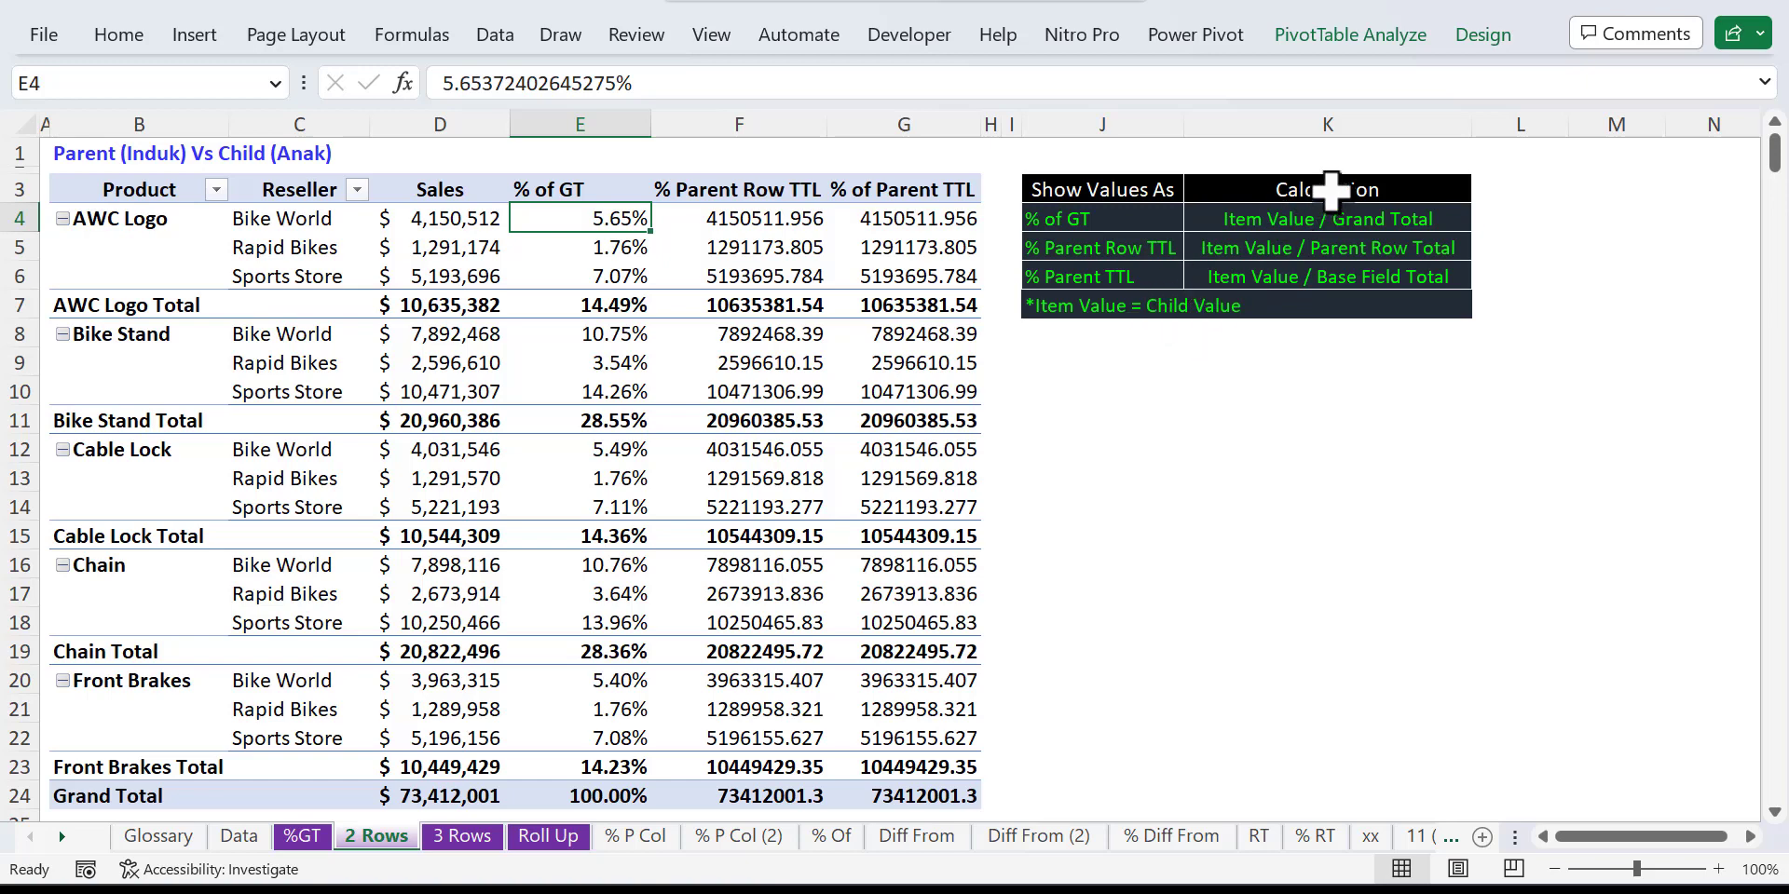
Step: Compare the sum of AWC Logo's three reseller percentages in the % of GT column with the AWC Logo Total
{"action": "mouse_move", "coordinate": [610, 223]}
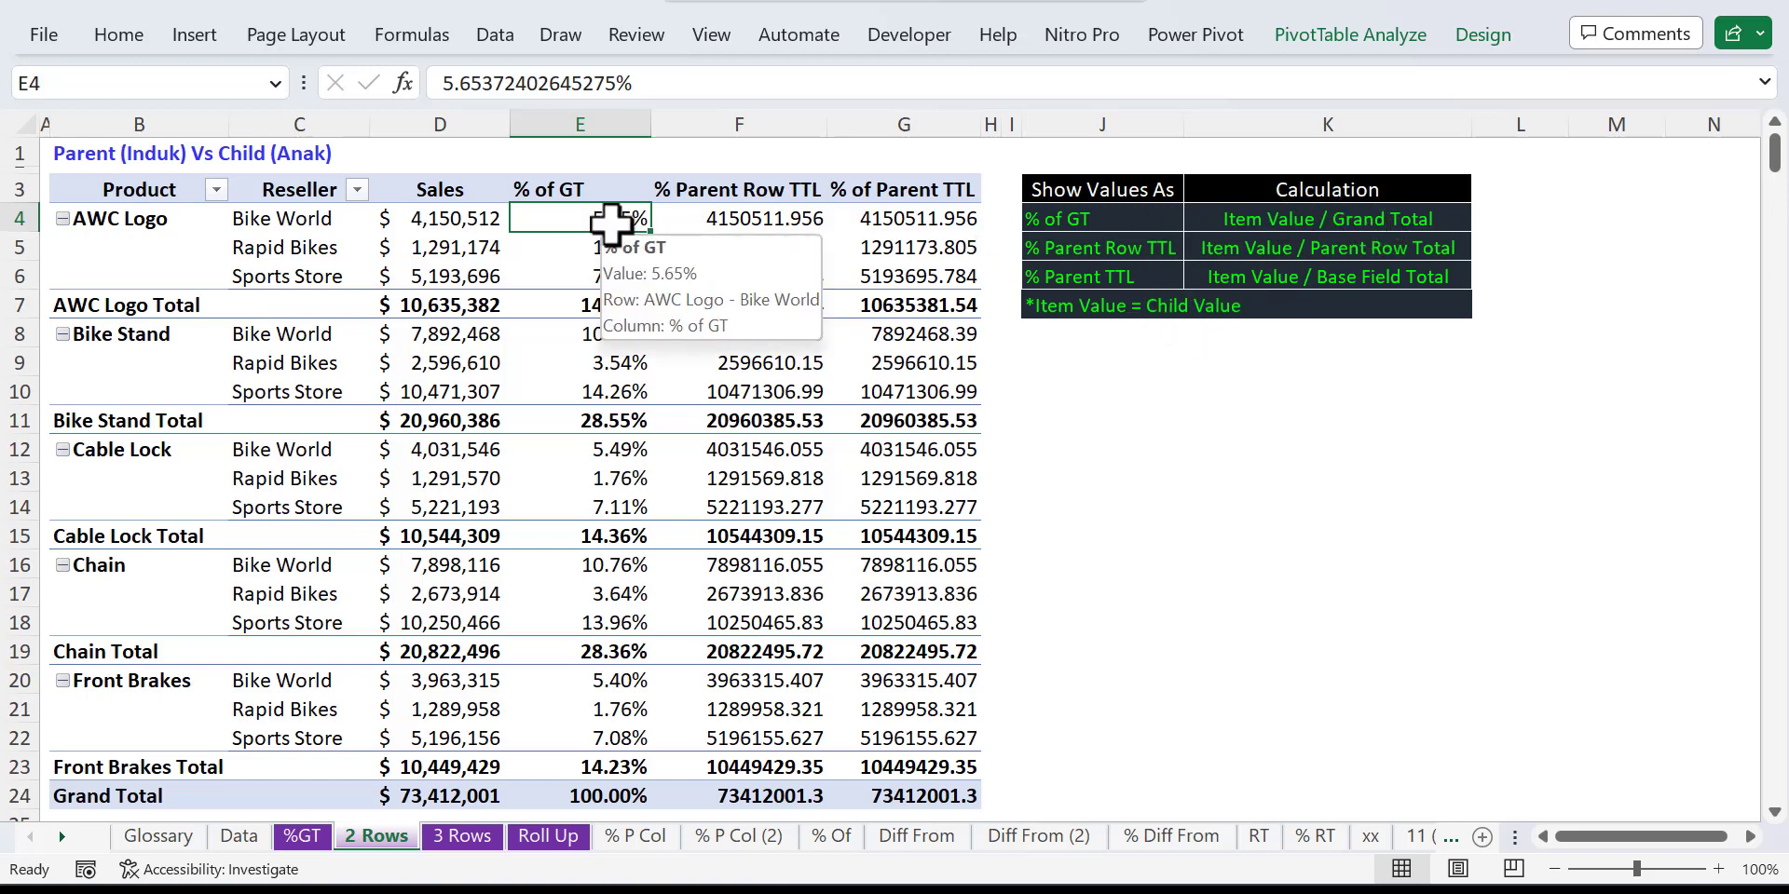
{"action": "left_click_drag", "start_coordinate": [611, 212], "coordinate": [601, 271]}
{"action": "mouse_move", "coordinate": [615, 258]}
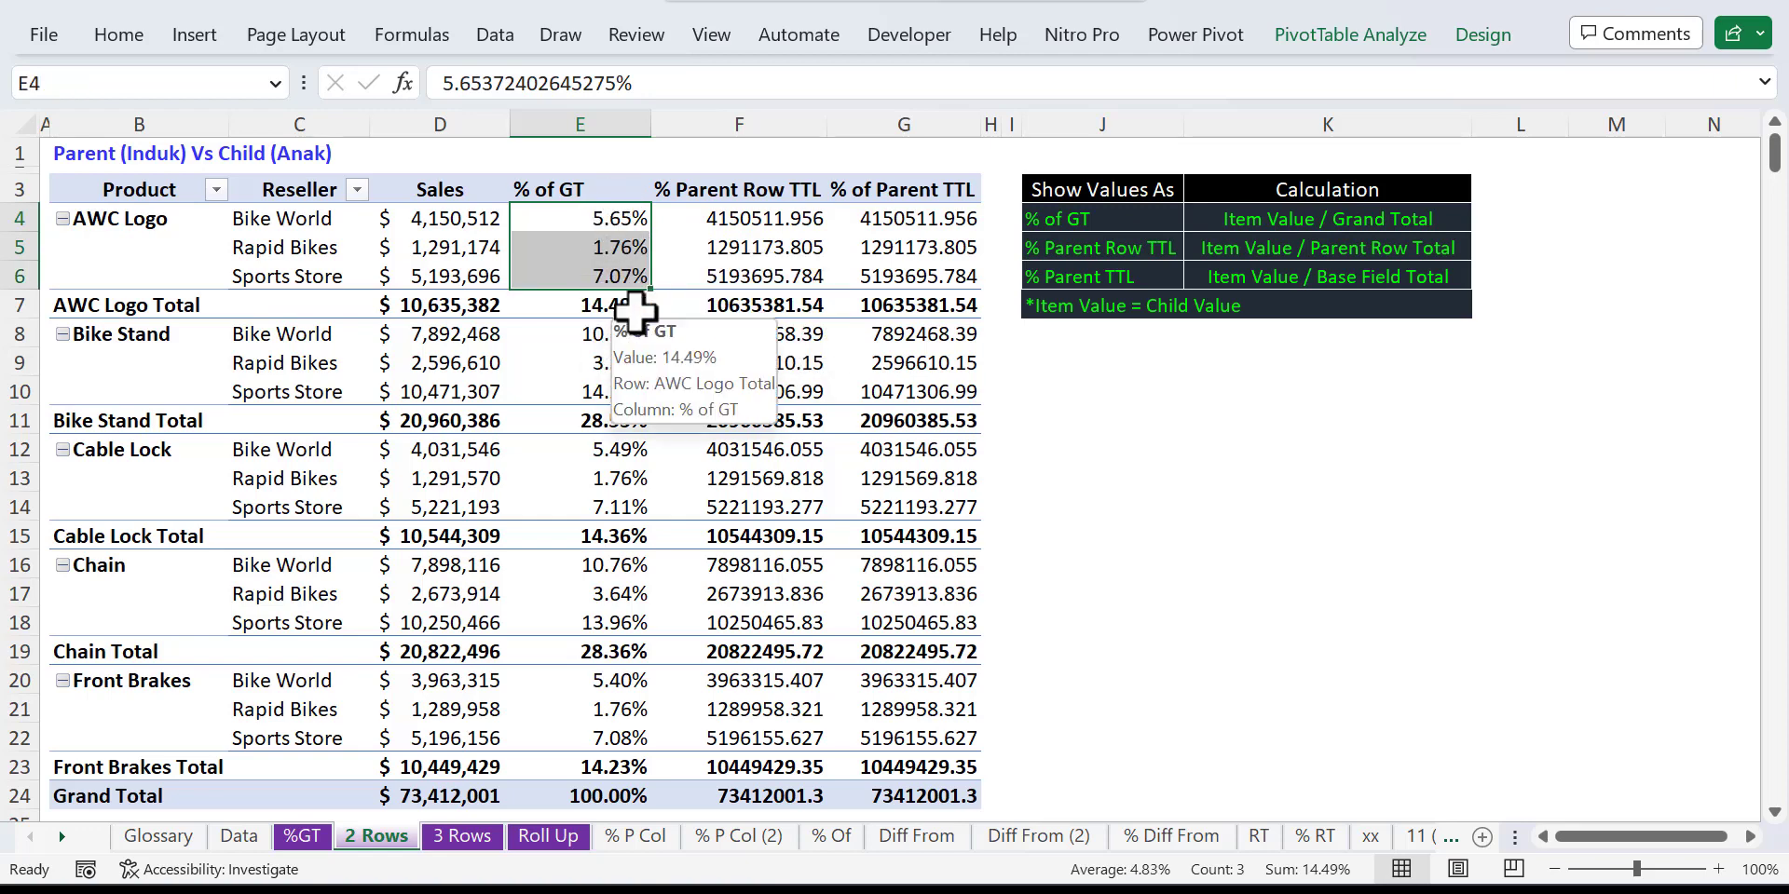
{"action": "key", "text": "shift+BackSpace"}
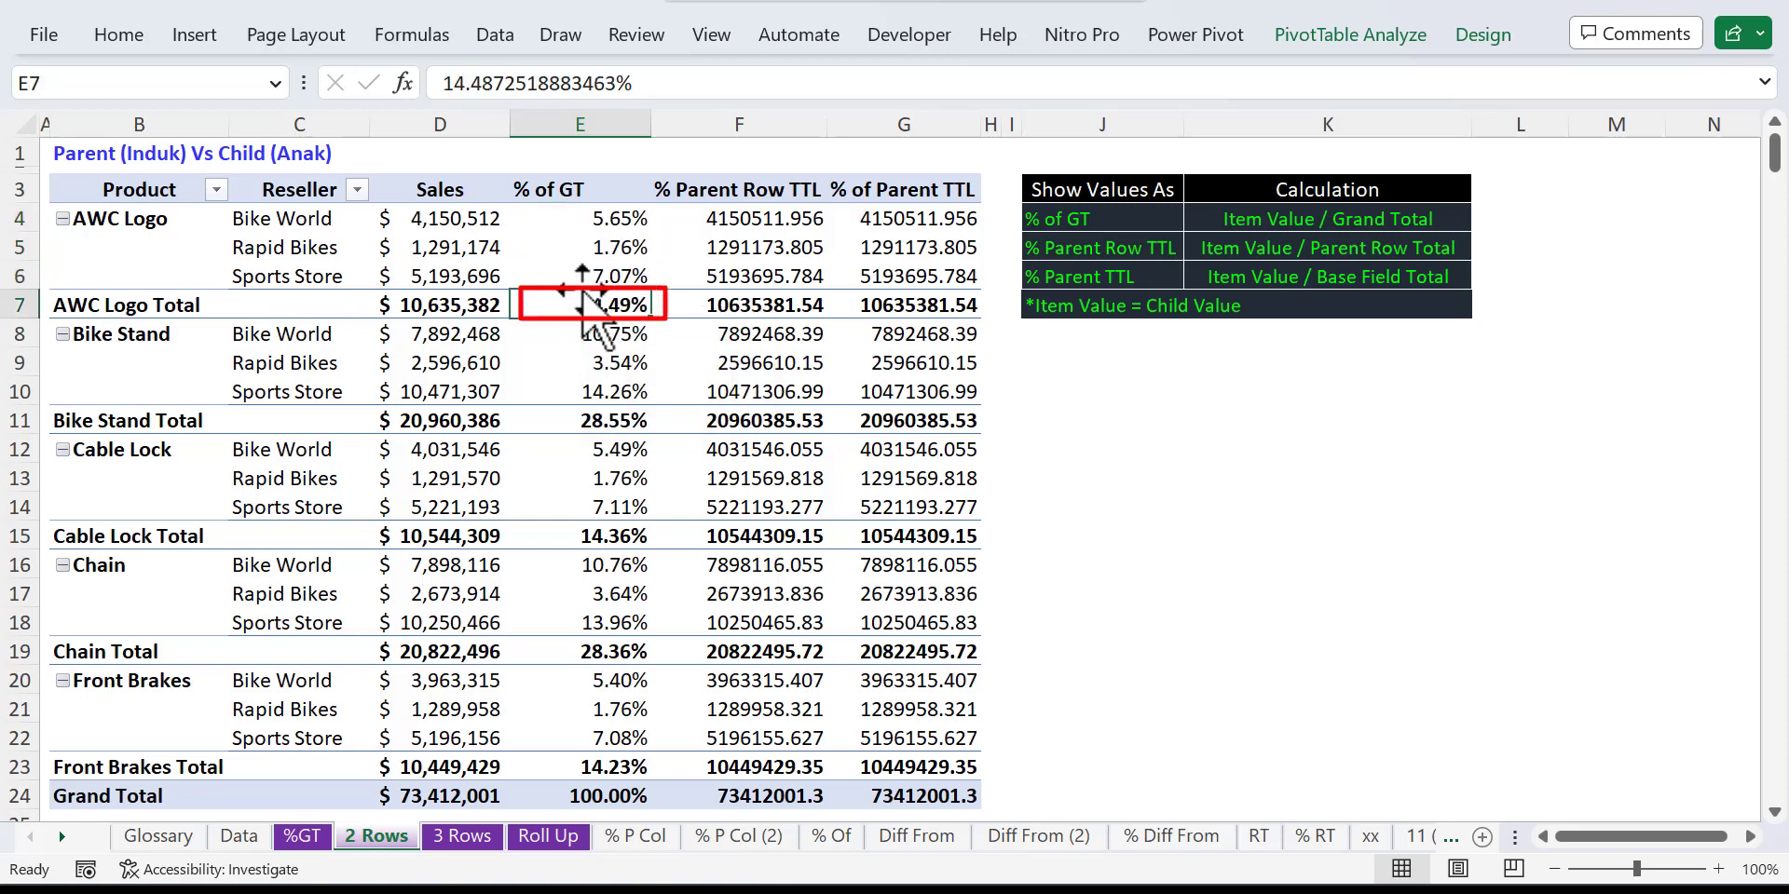
{"action": "left_click", "coordinate": [616, 214]}
{"action": "left_click_drag", "start_coordinate": [617, 214], "coordinate": [615, 276]}
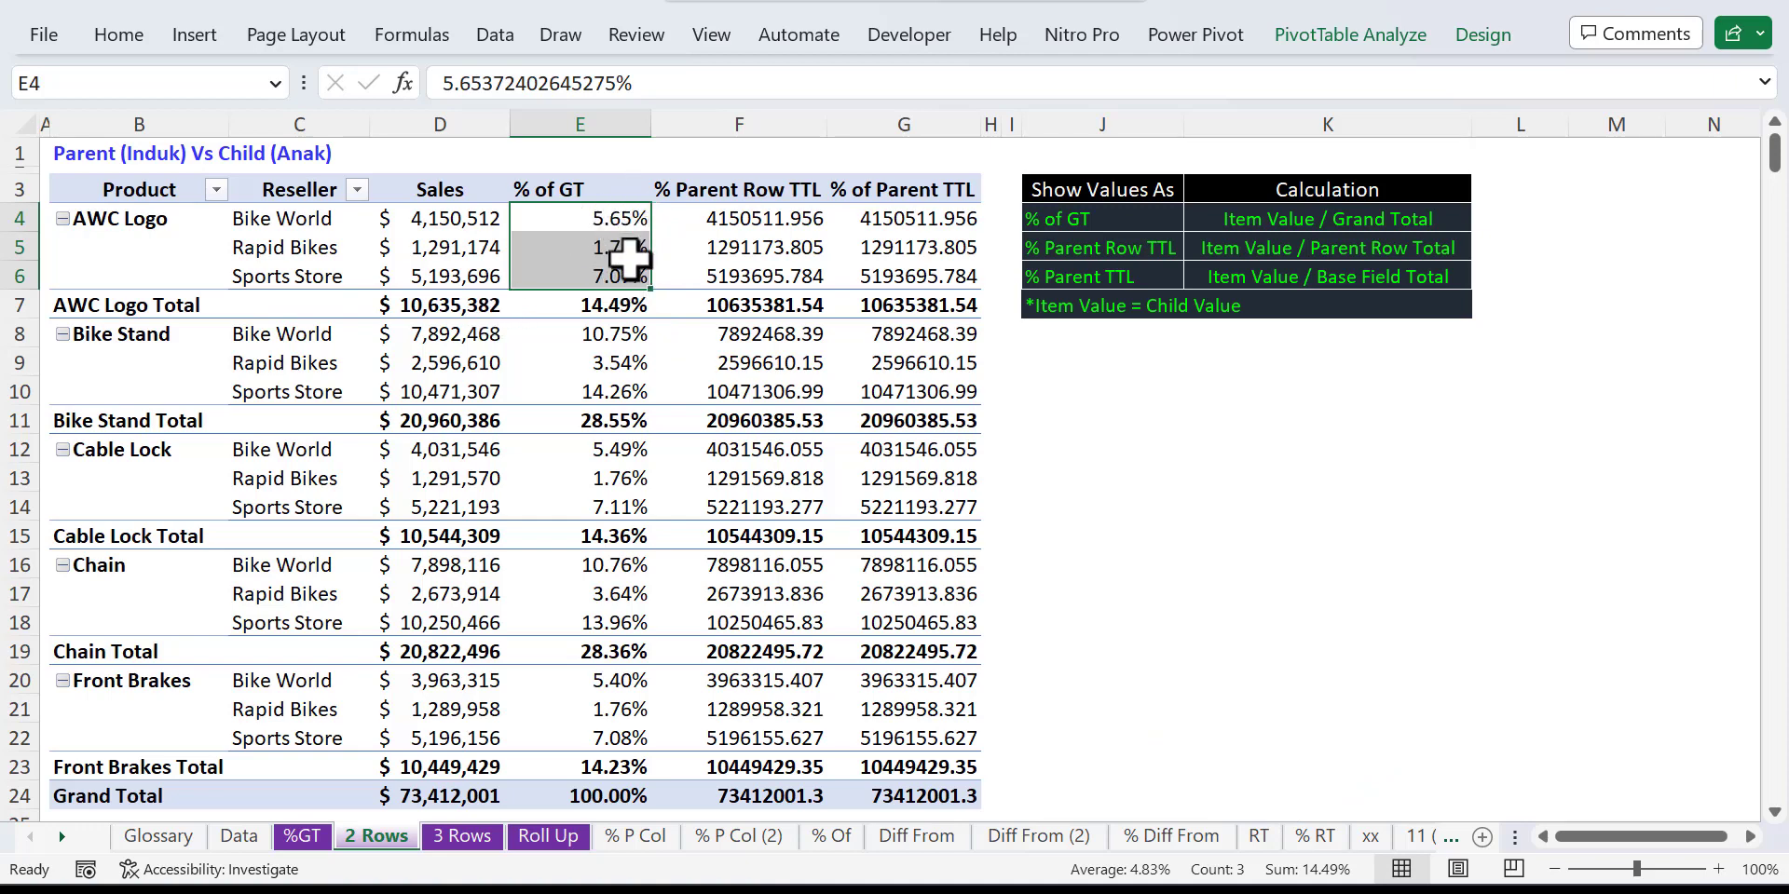
{"action": "left_click", "coordinate": [634, 217]}
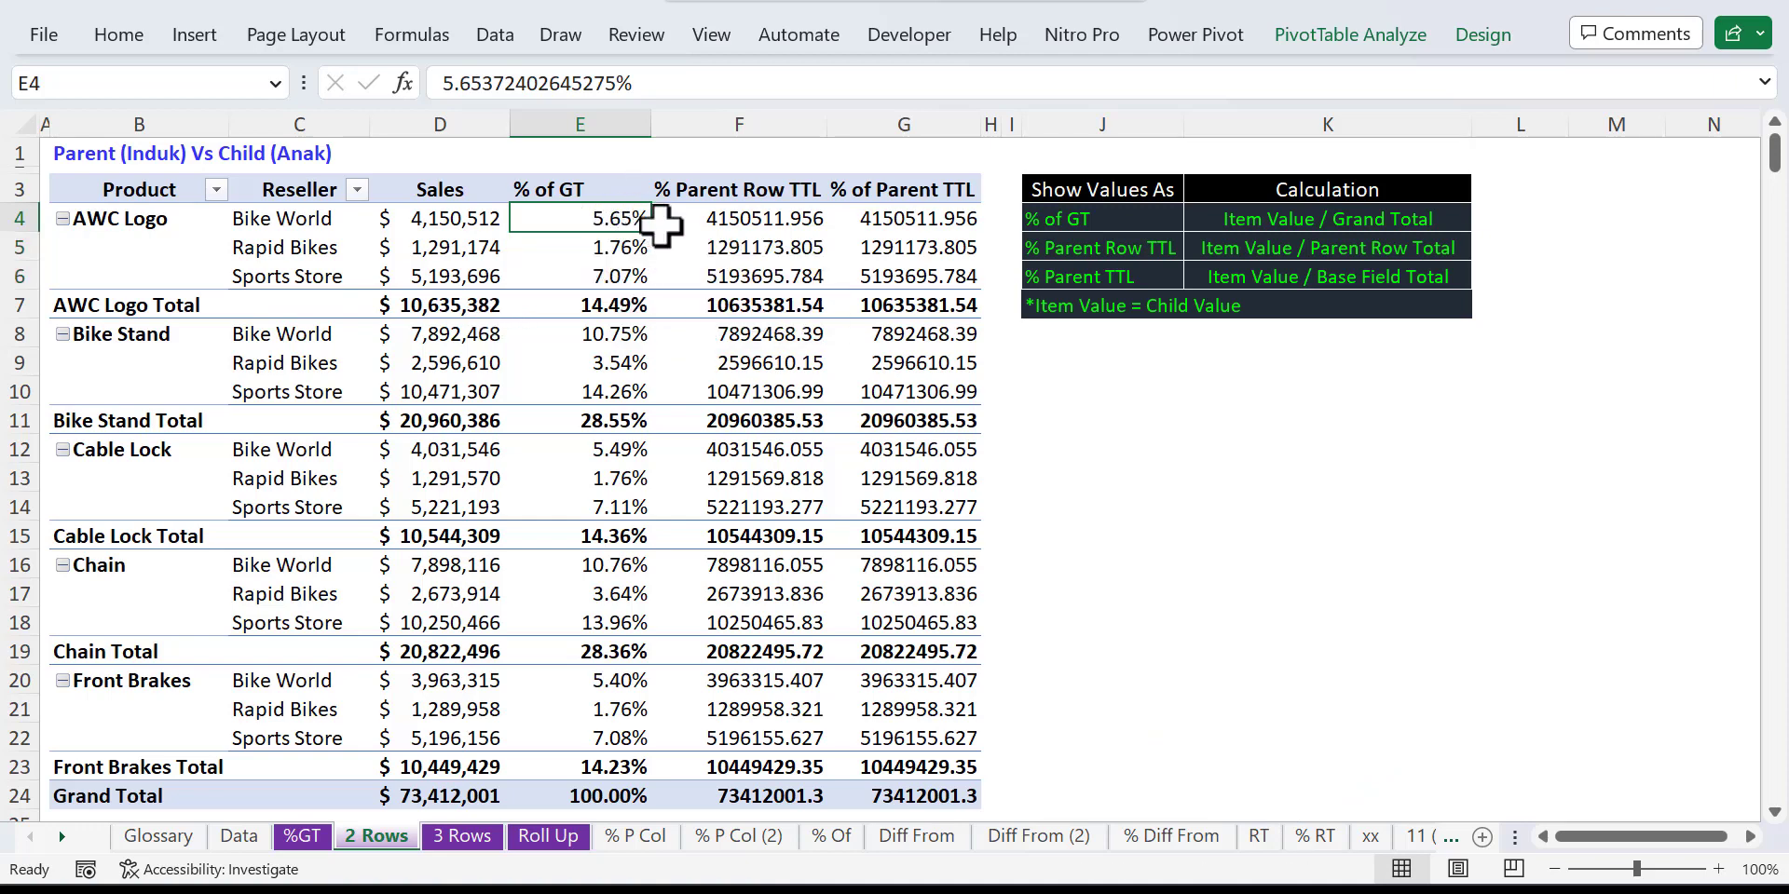
Step: Show the % Parent Row TTL column as % of Parent Row Total and check the sum of AWC Logo's three reseller percentages
{"action": "left_click", "coordinate": [736, 220]}
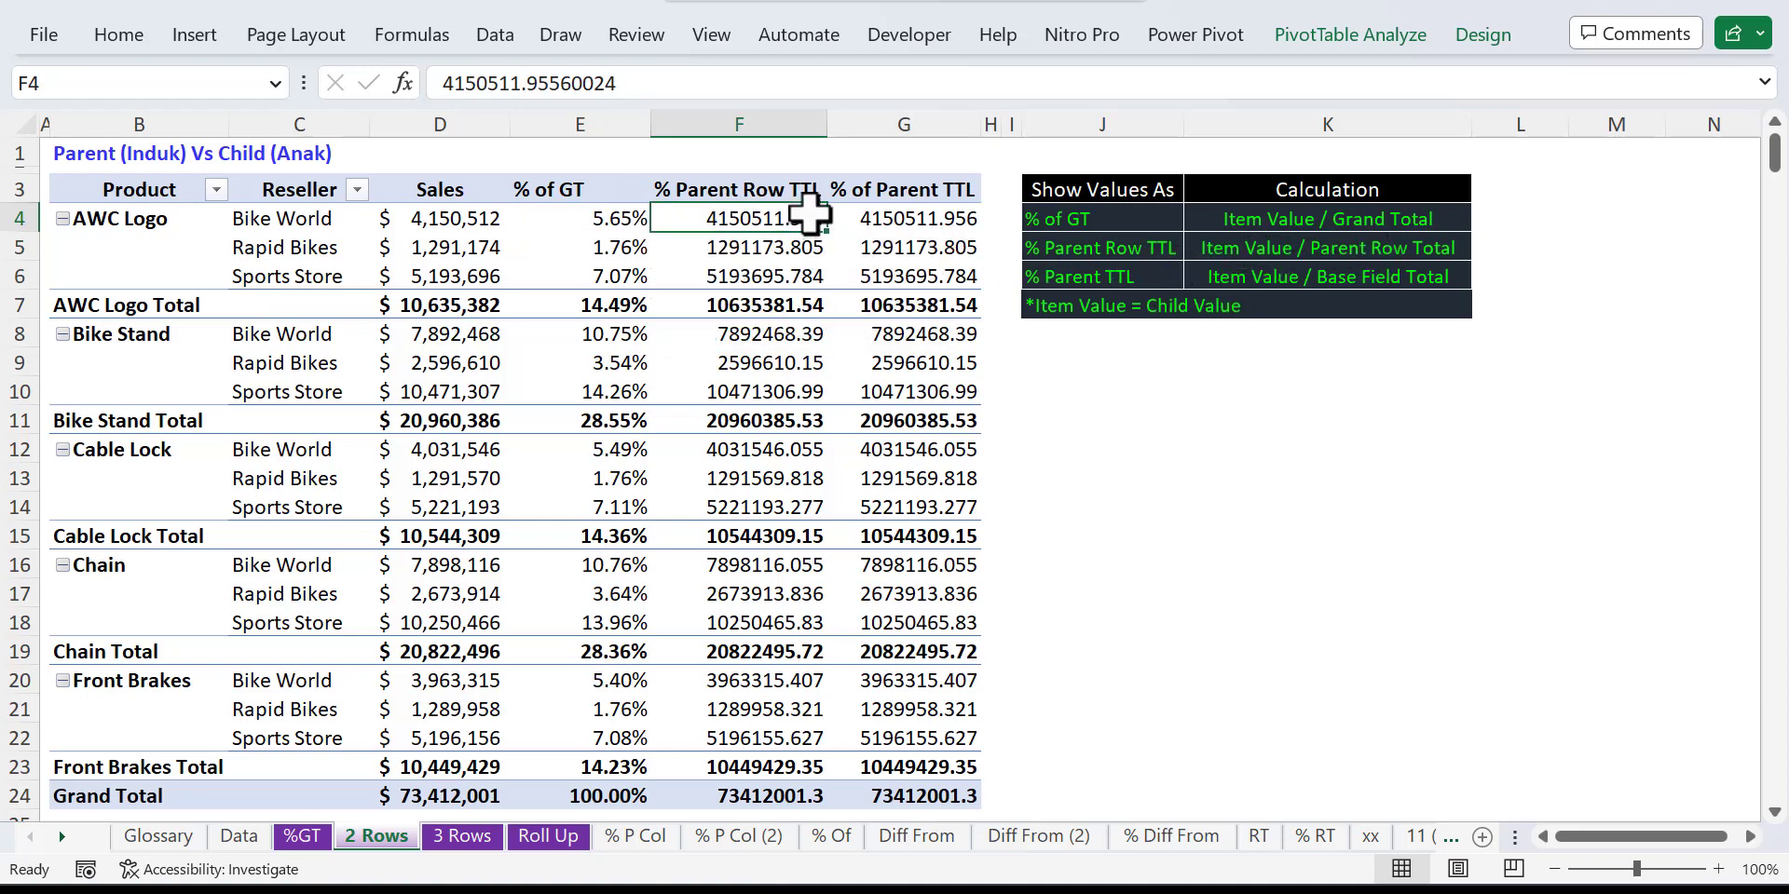
{"action": "mouse_move", "coordinate": [807, 213]}
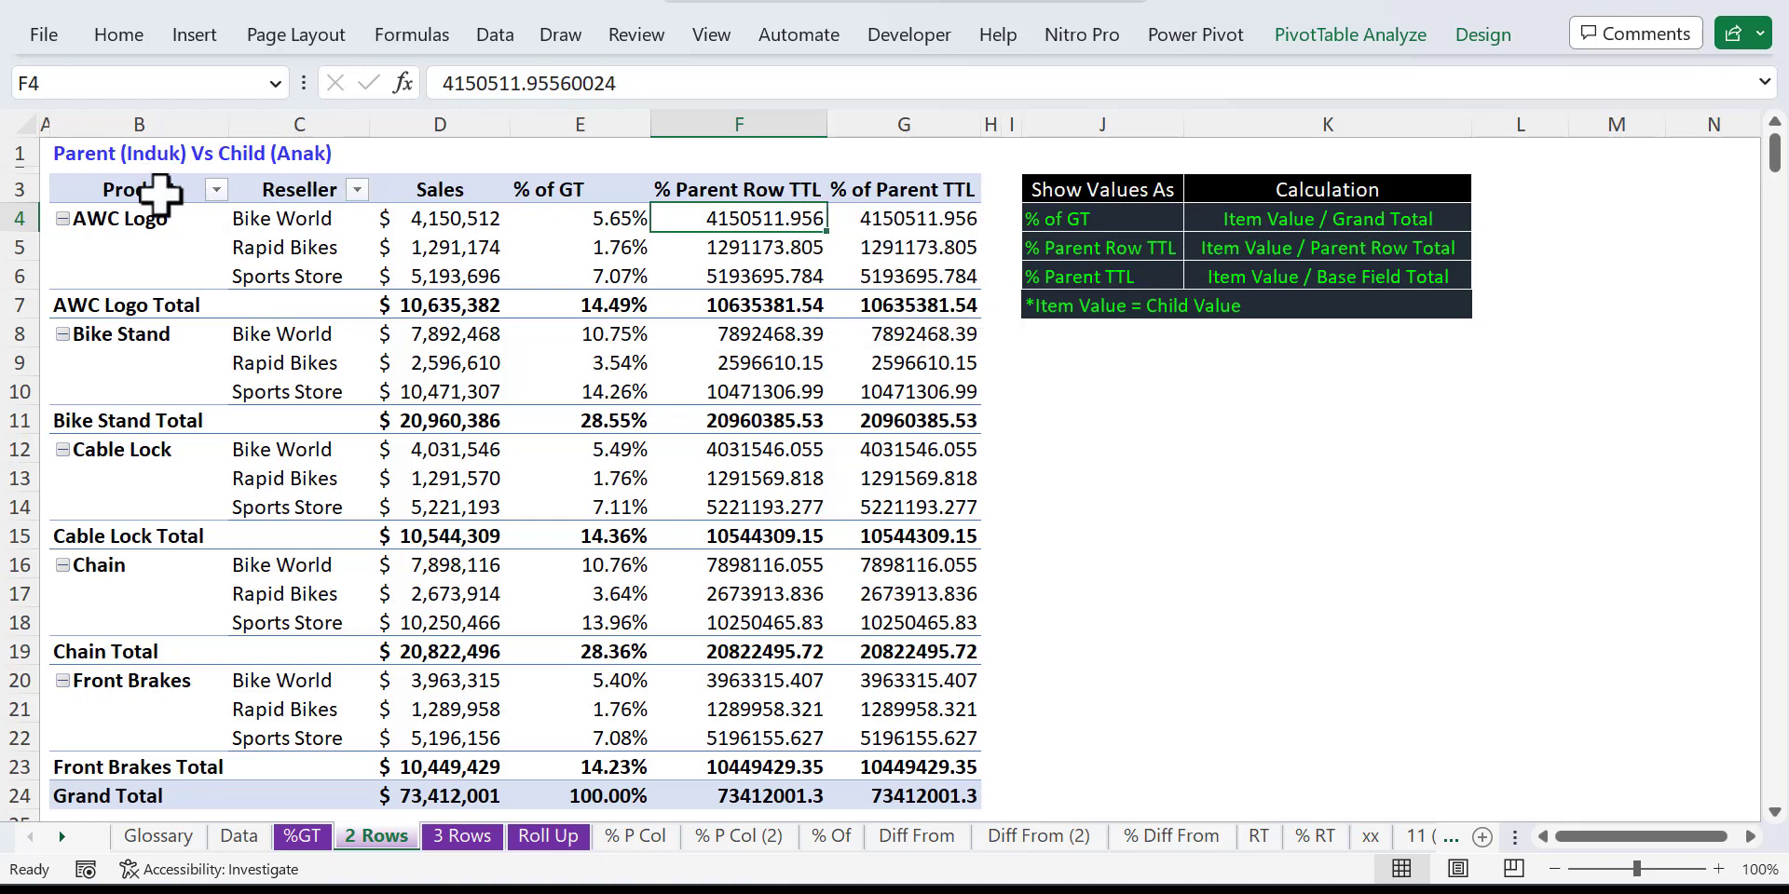
{"action": "mouse_move", "coordinate": [753, 226]}
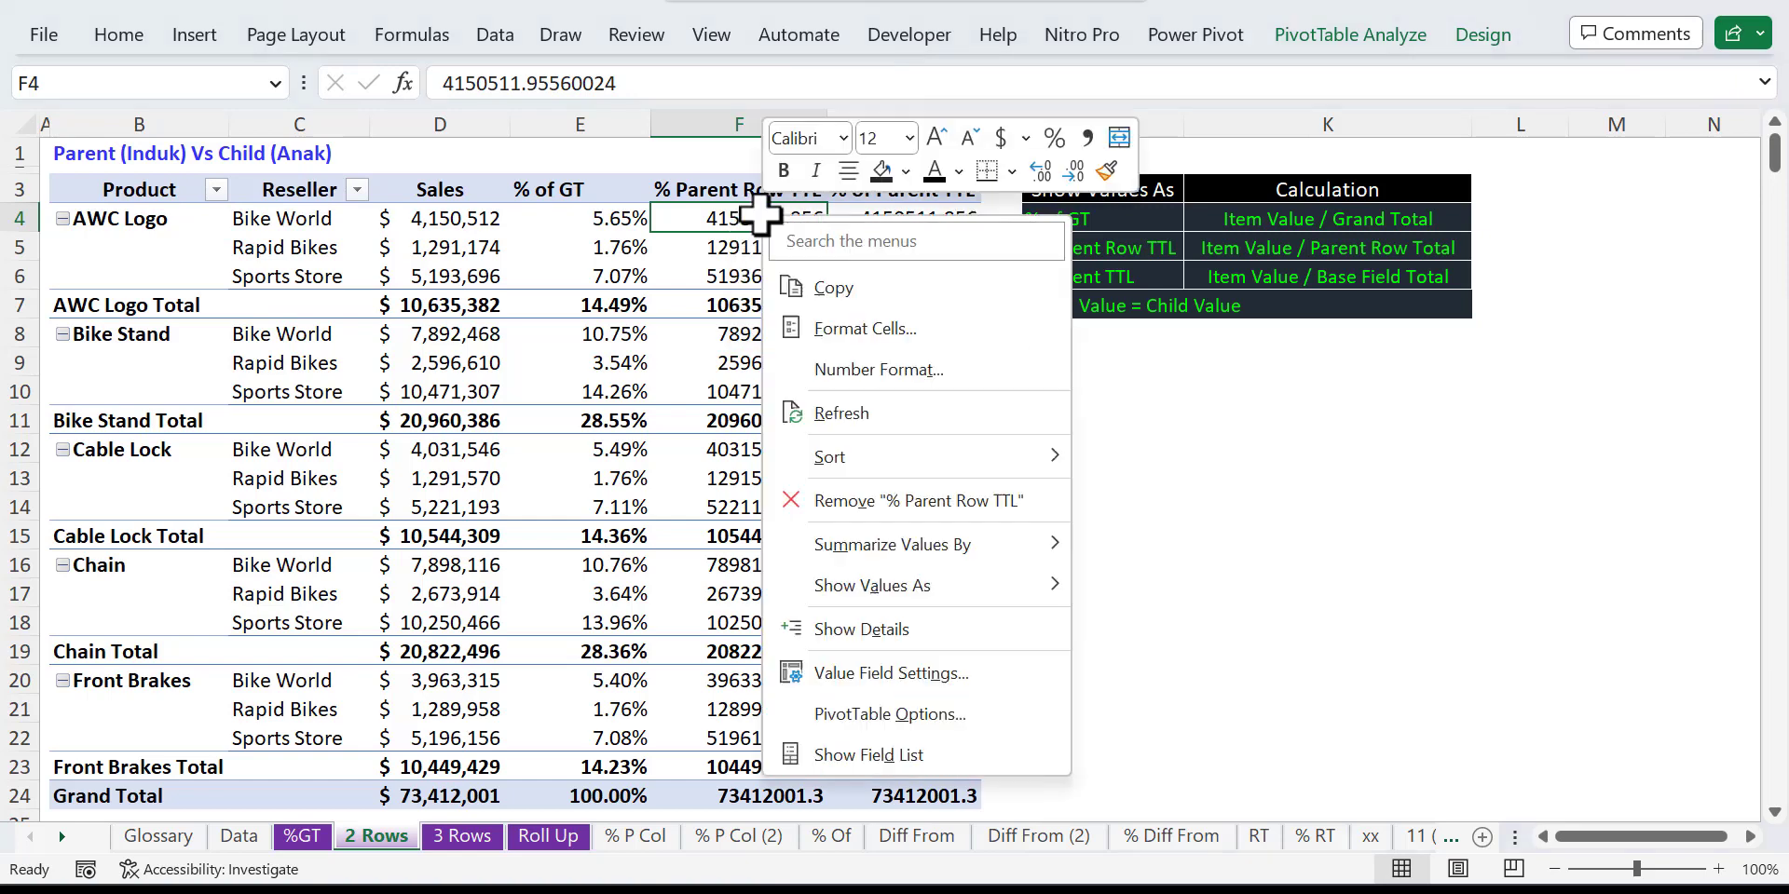
{"action": "right_click", "coordinate": [756, 220]}
{"action": "mouse_move", "coordinate": [909, 578]}
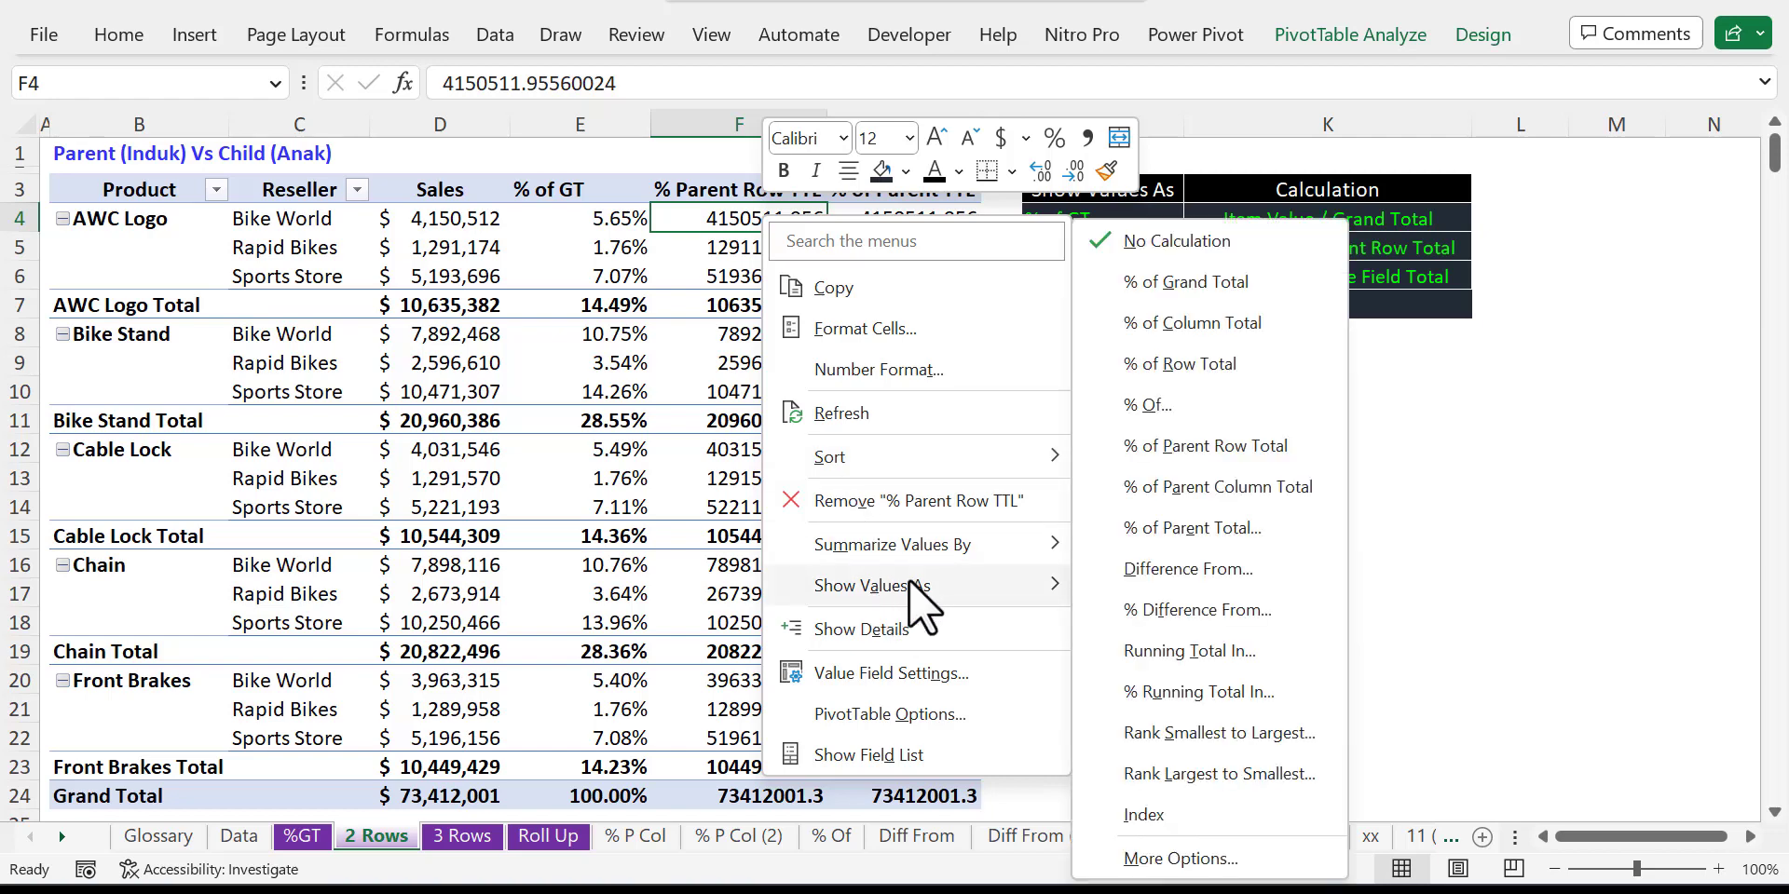
{"action": "left_click", "coordinate": [1223, 447]}
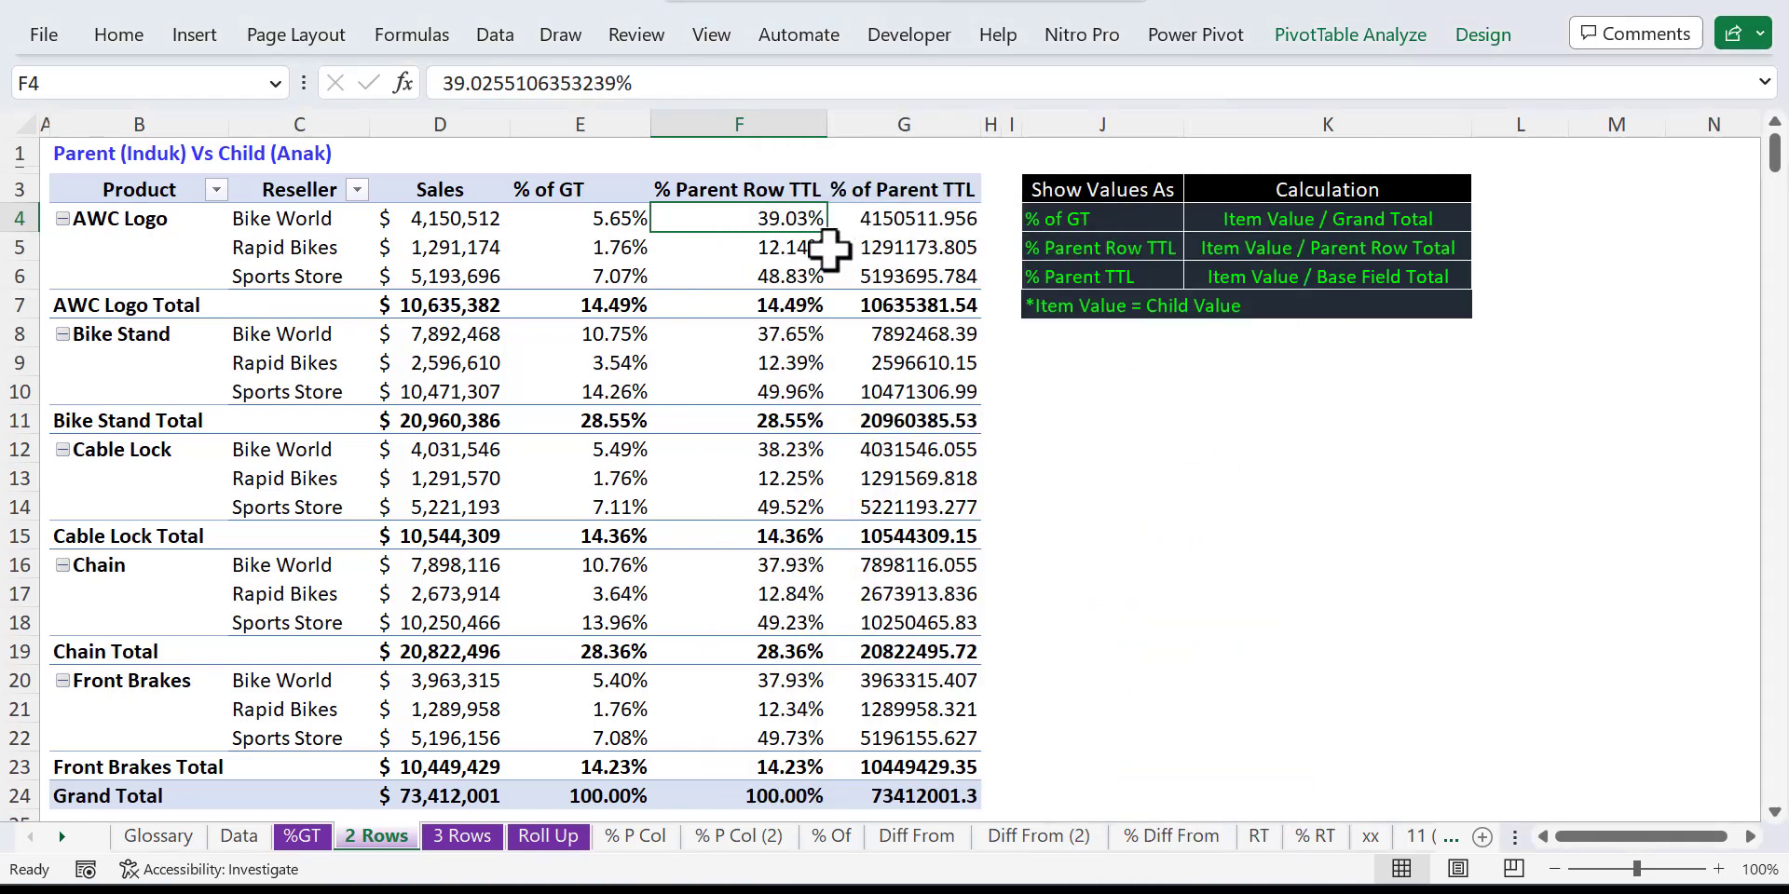
{"action": "left_click_drag", "start_coordinate": [804, 216], "coordinate": [799, 275]}
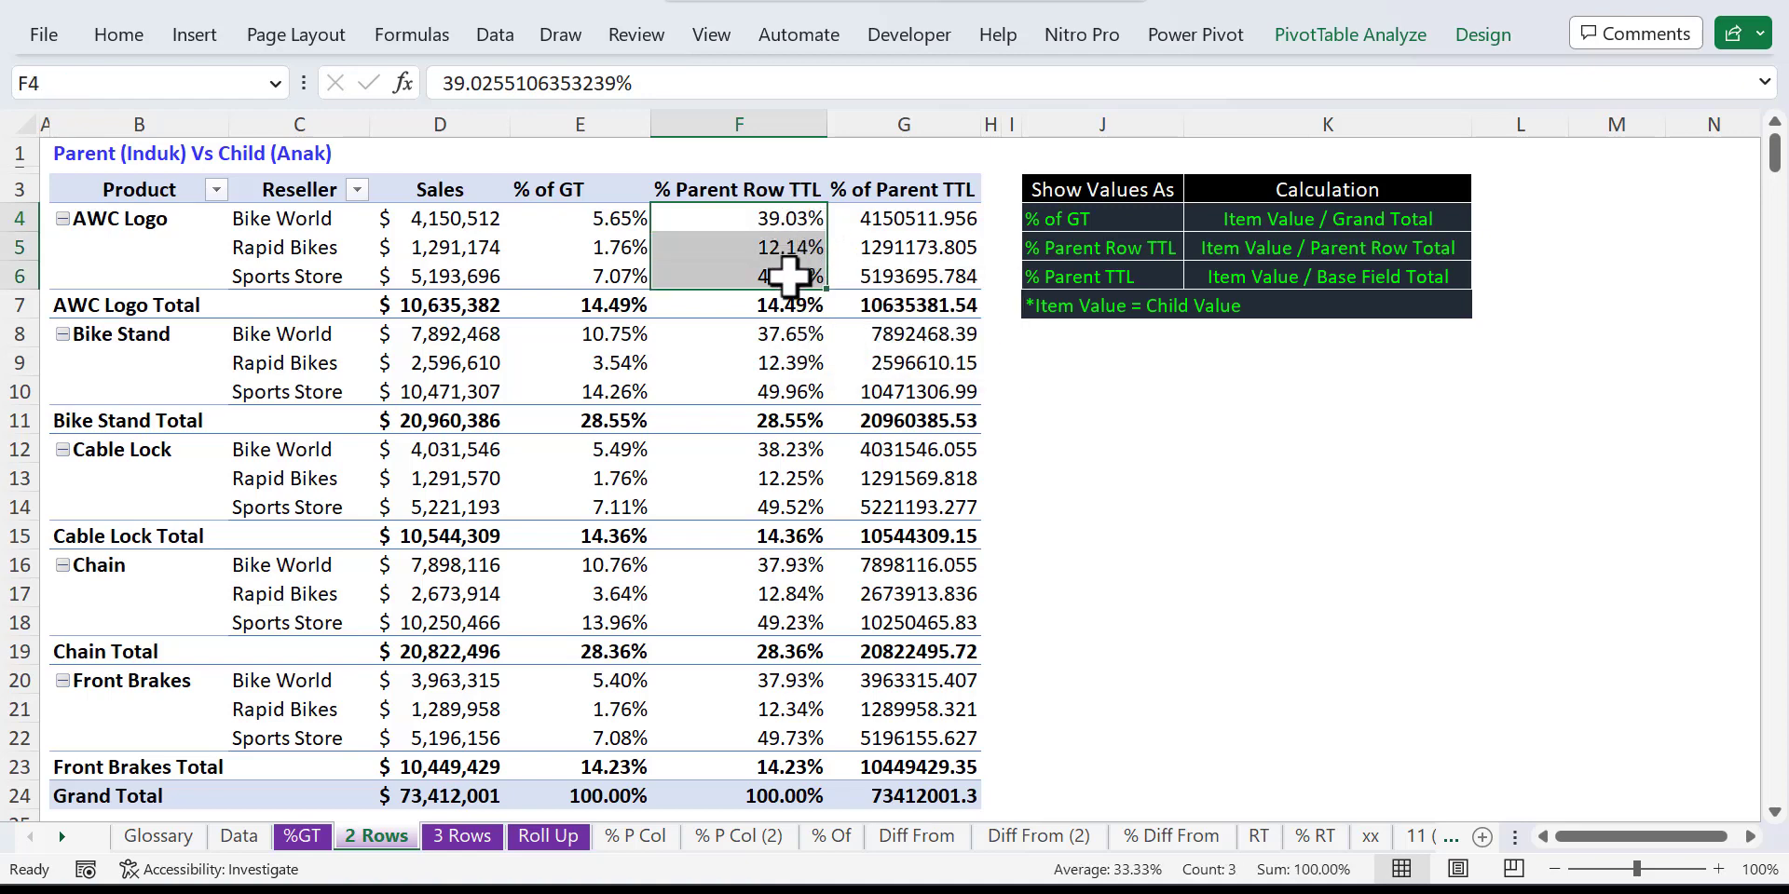
{"action": "left_click", "coordinate": [822, 220]}
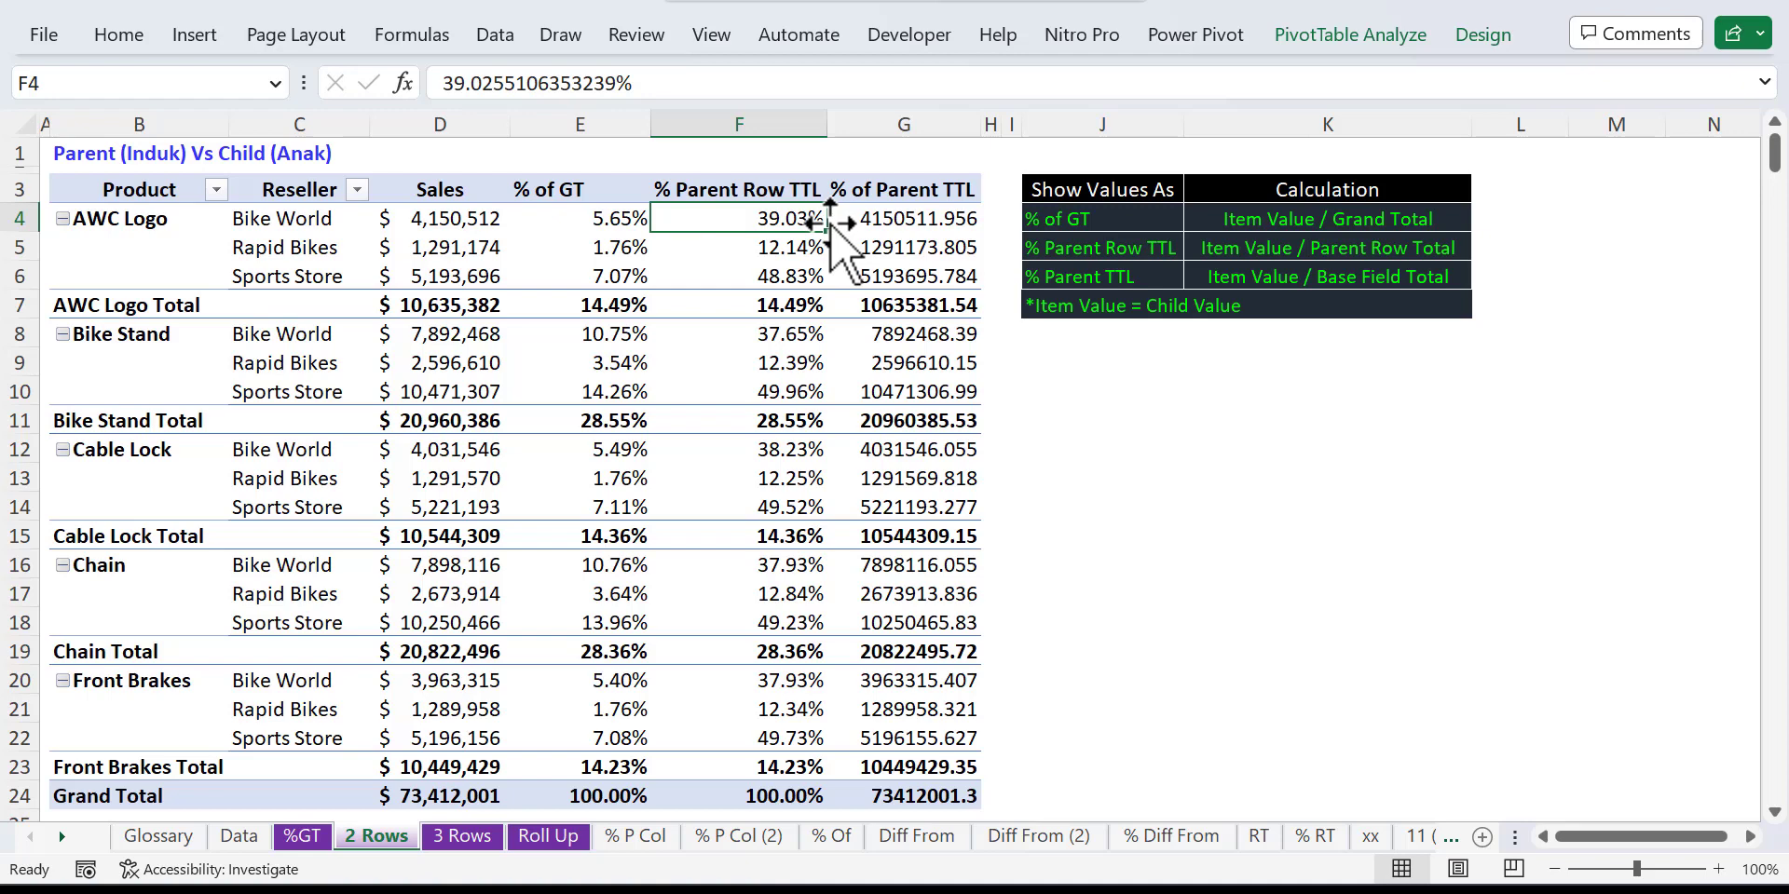
Step: Inspect each AWC Logo reseller's % Parent Row TTL value, check their sum, and end on the AWC Logo Total
{"action": "left_click", "coordinate": [819, 248]}
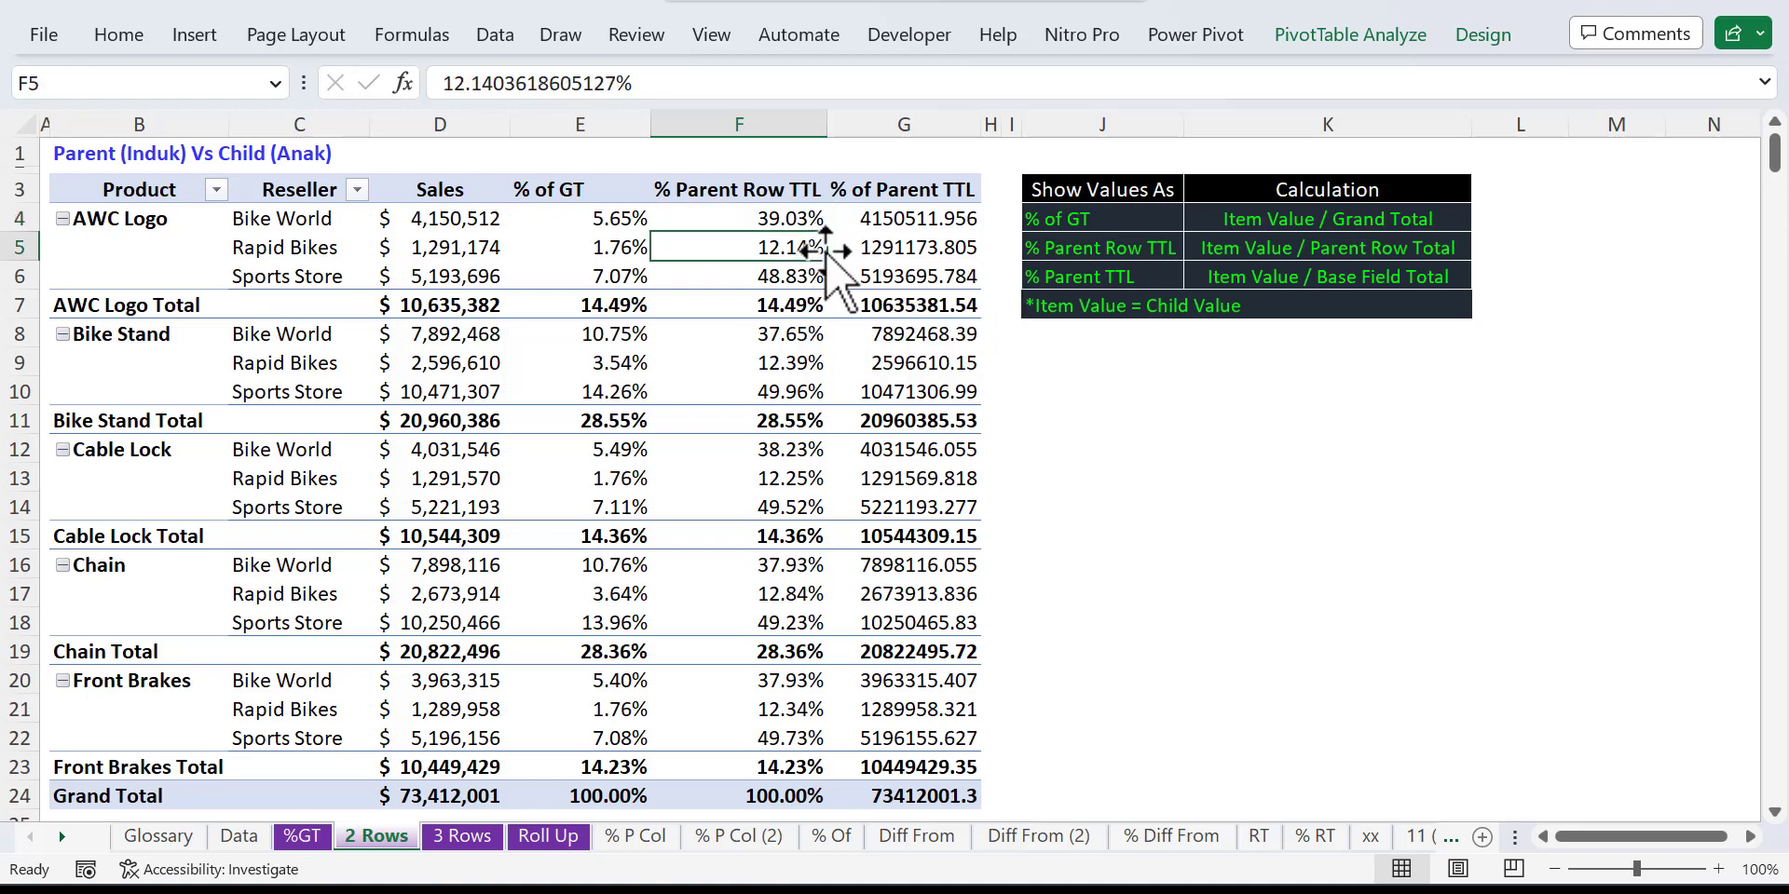
{"action": "left_click", "coordinate": [816, 276]}
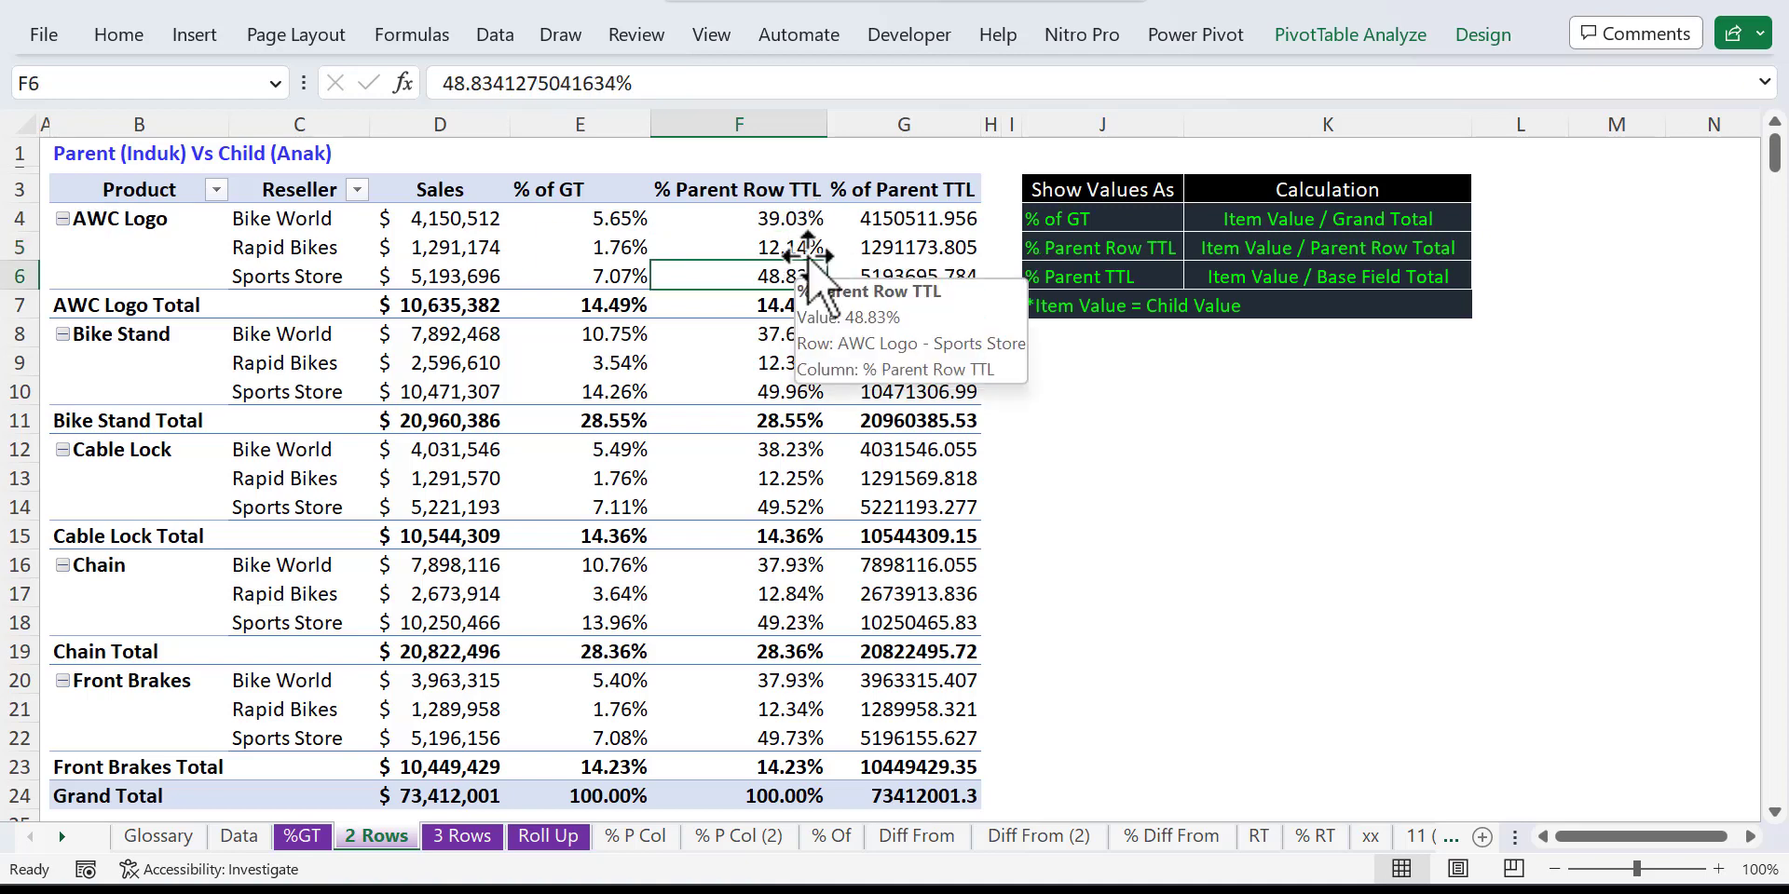
{"action": "left_click_drag", "start_coordinate": [809, 219], "coordinate": [806, 272]}
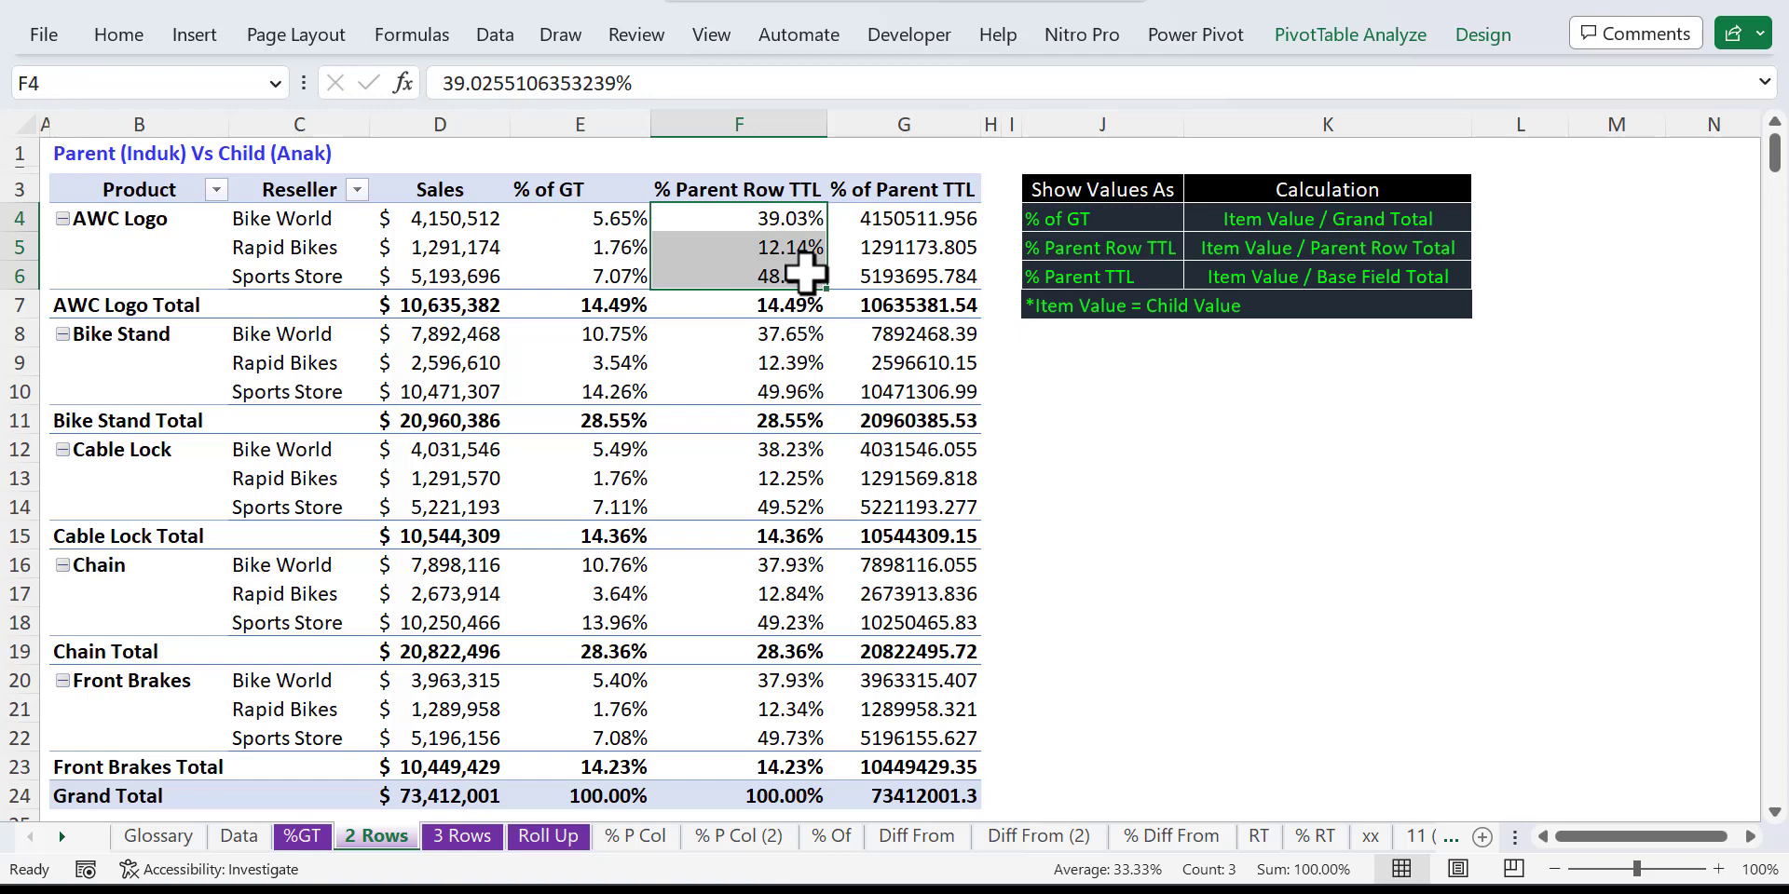
{"action": "key", "text": "Down"}
{"action": "key", "text": "Down"}
{"action": "key", "text": "Down"}
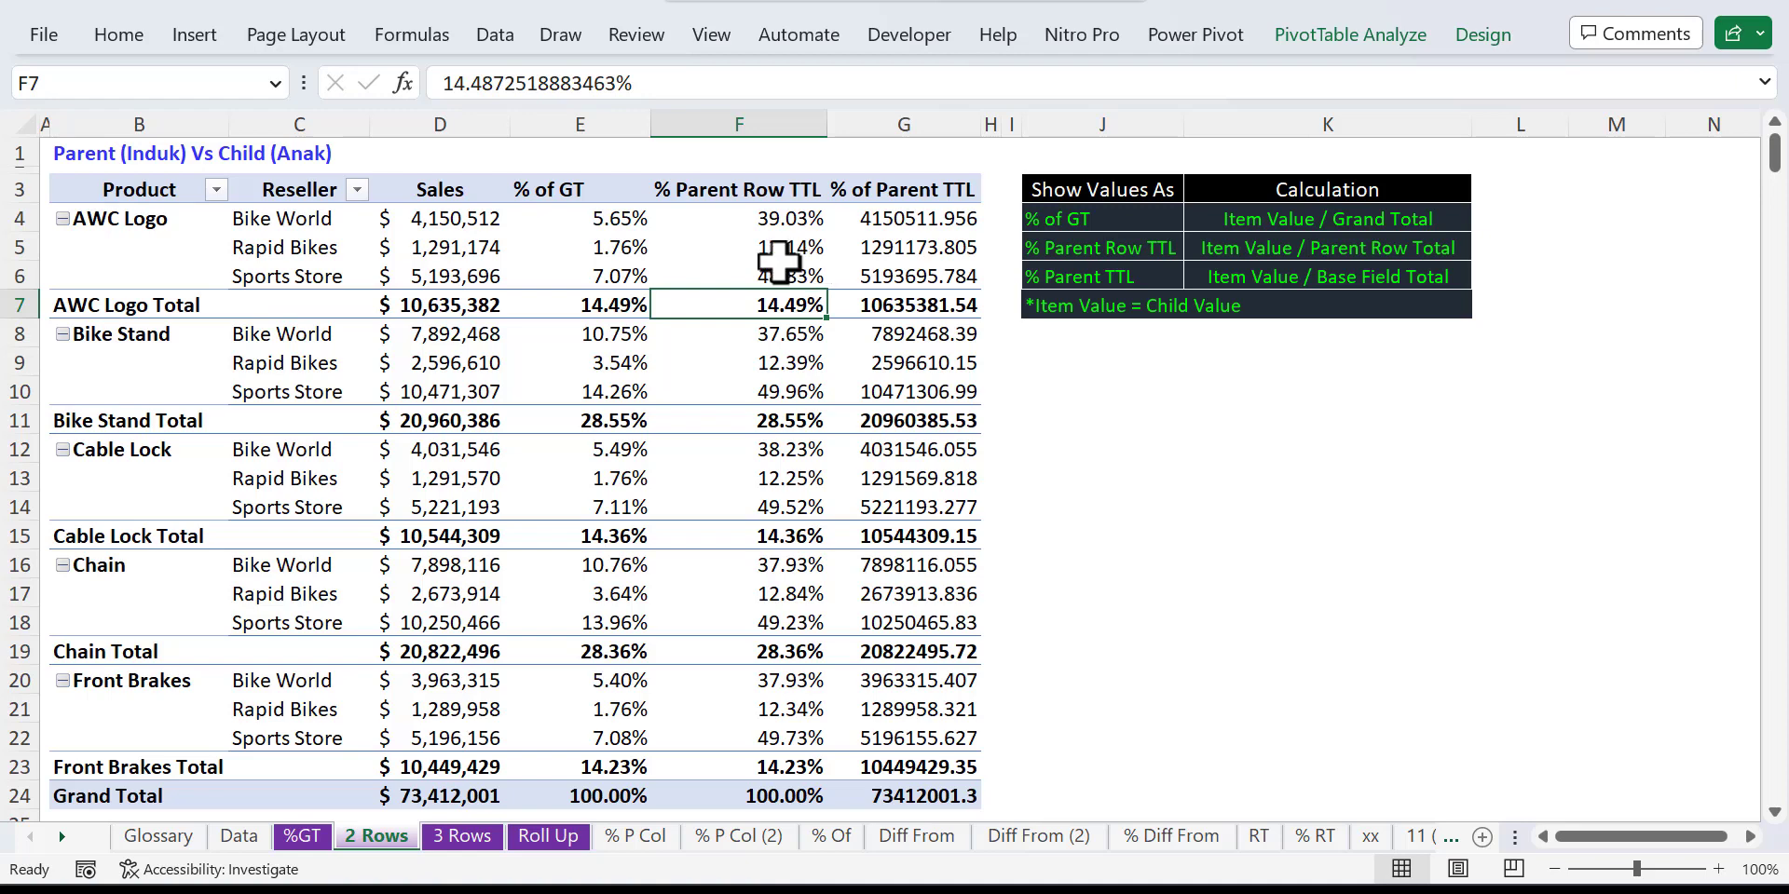
Step: Compare the AWC Logo Total across % of GT and % Parent Row TTL, and check the product totals against the Grand Total
{"action": "left_click_drag", "start_coordinate": [604, 295], "coordinate": [703, 299]}
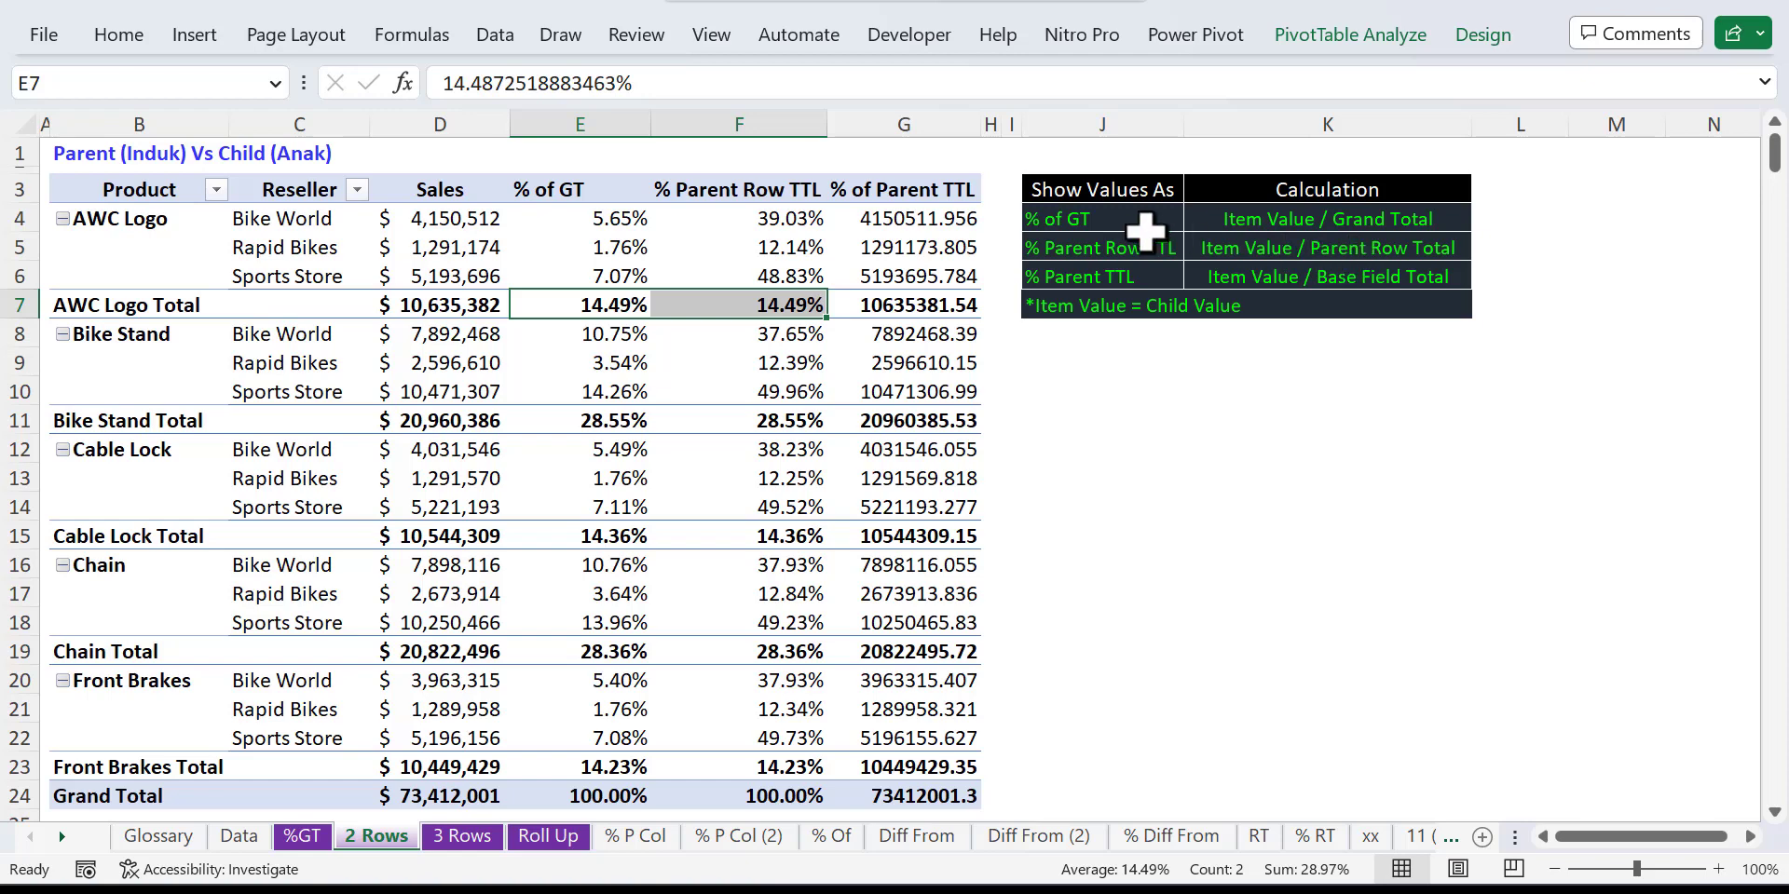
{"action": "left_click", "coordinate": [759, 309]}
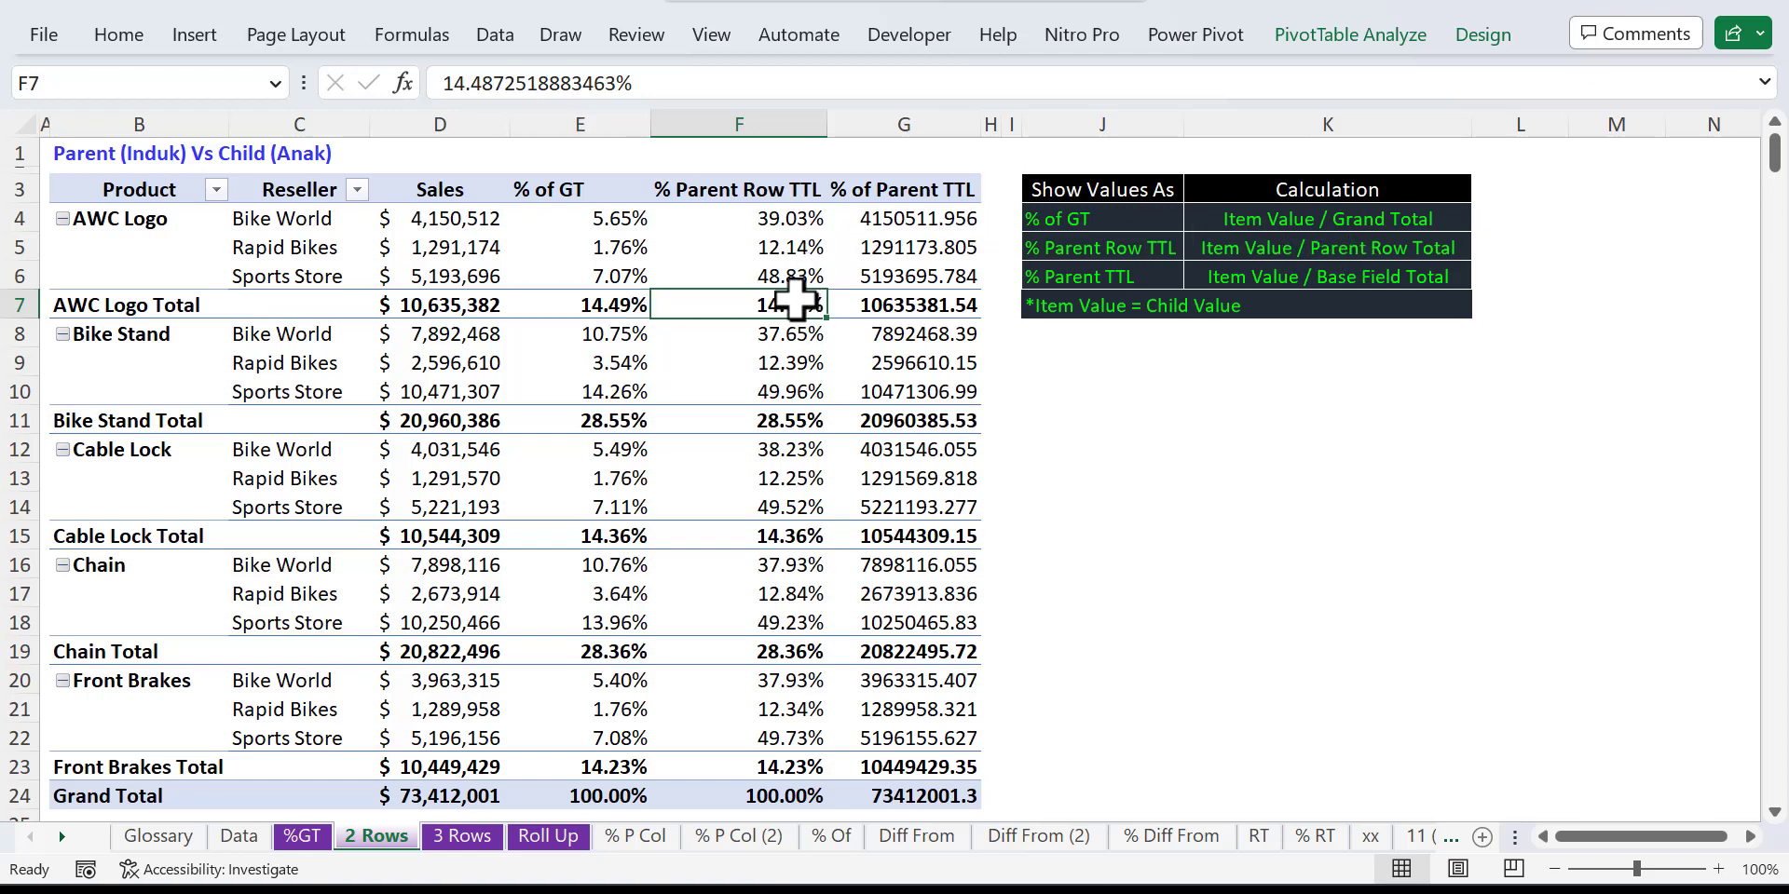
{"action": "left_click", "coordinate": [482, 303]}
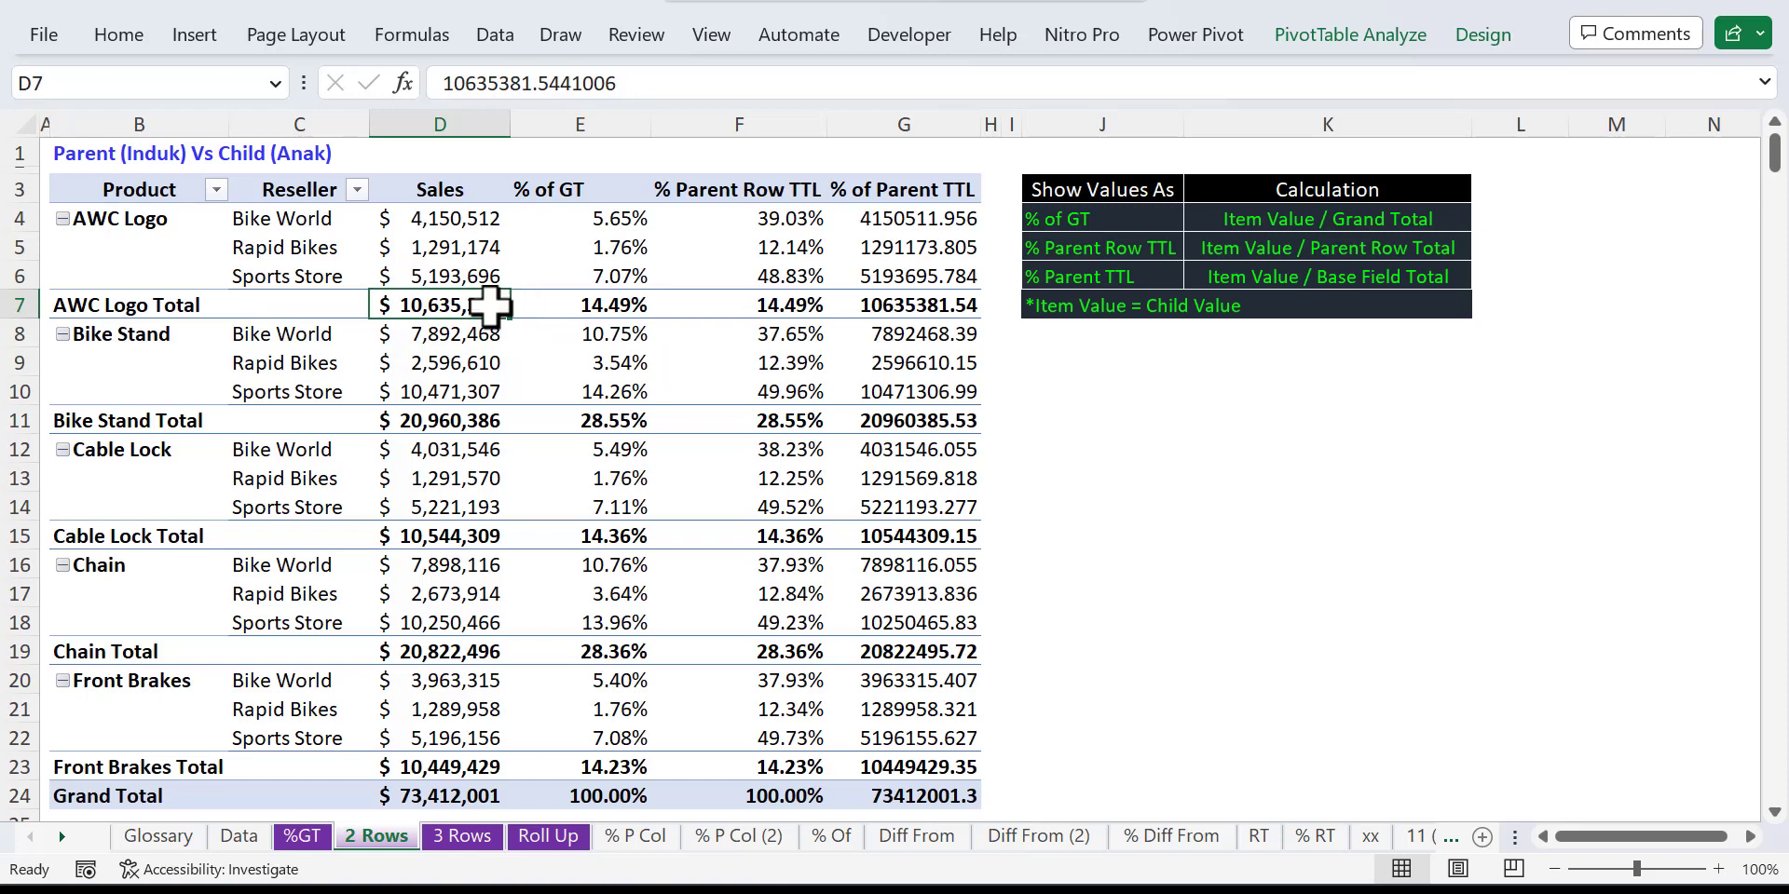
{"action": "left_click", "coordinate": [459, 797]}
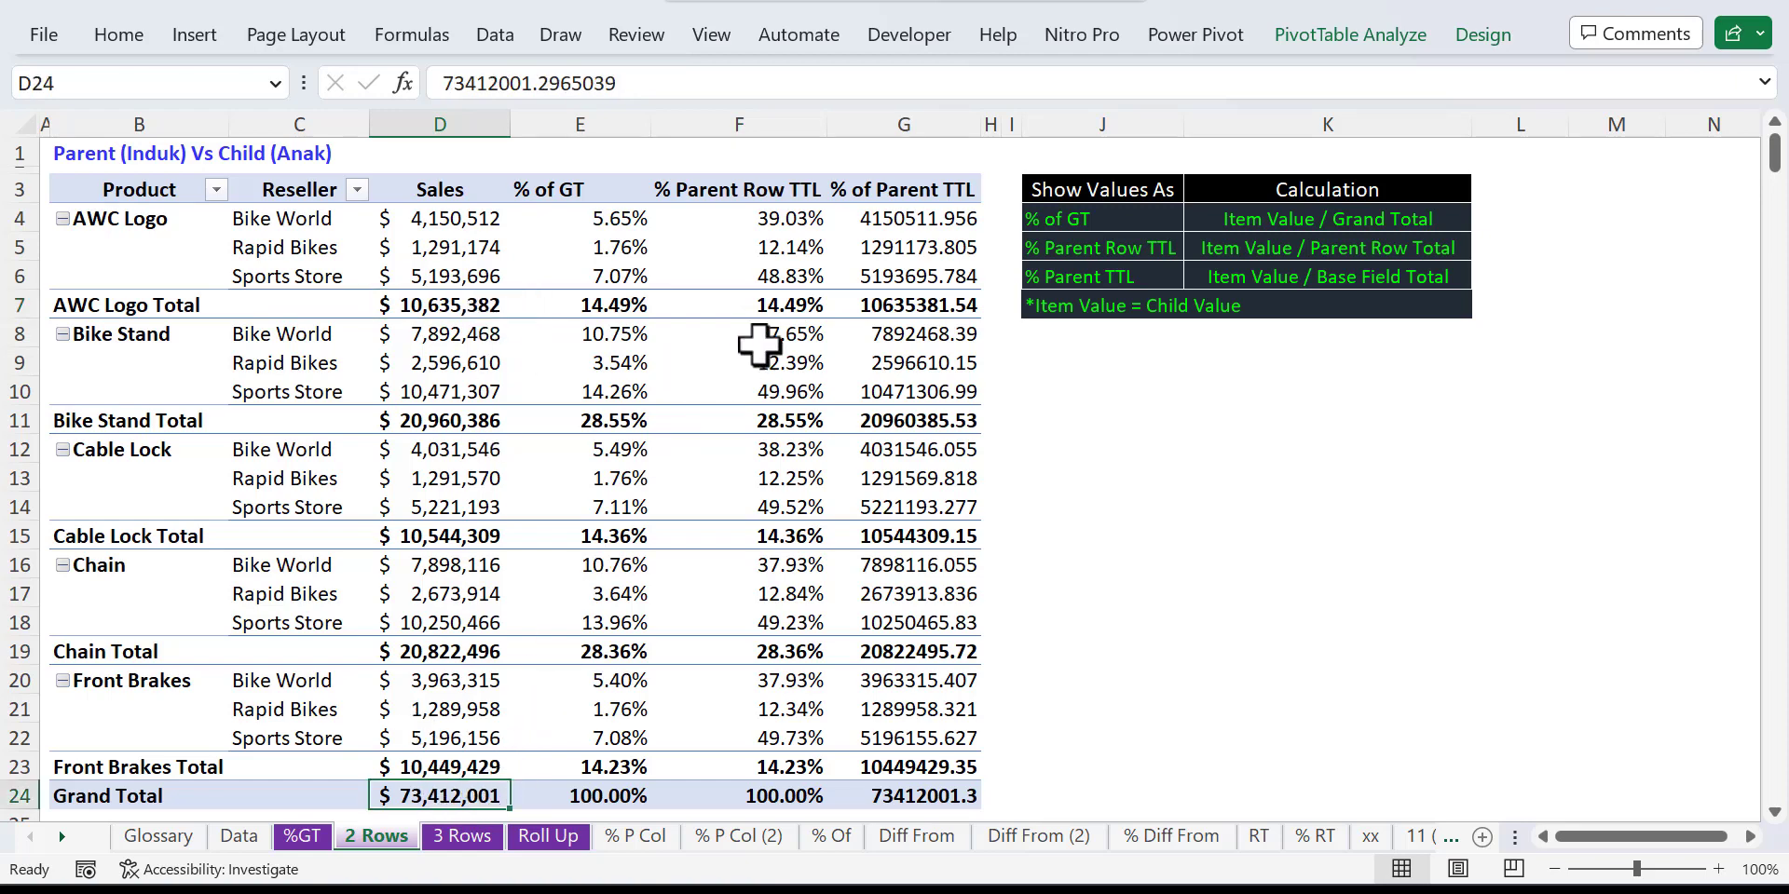
{"action": "left_click", "coordinate": [772, 314]}
{"action": "left_click", "coordinate": [760, 420]}
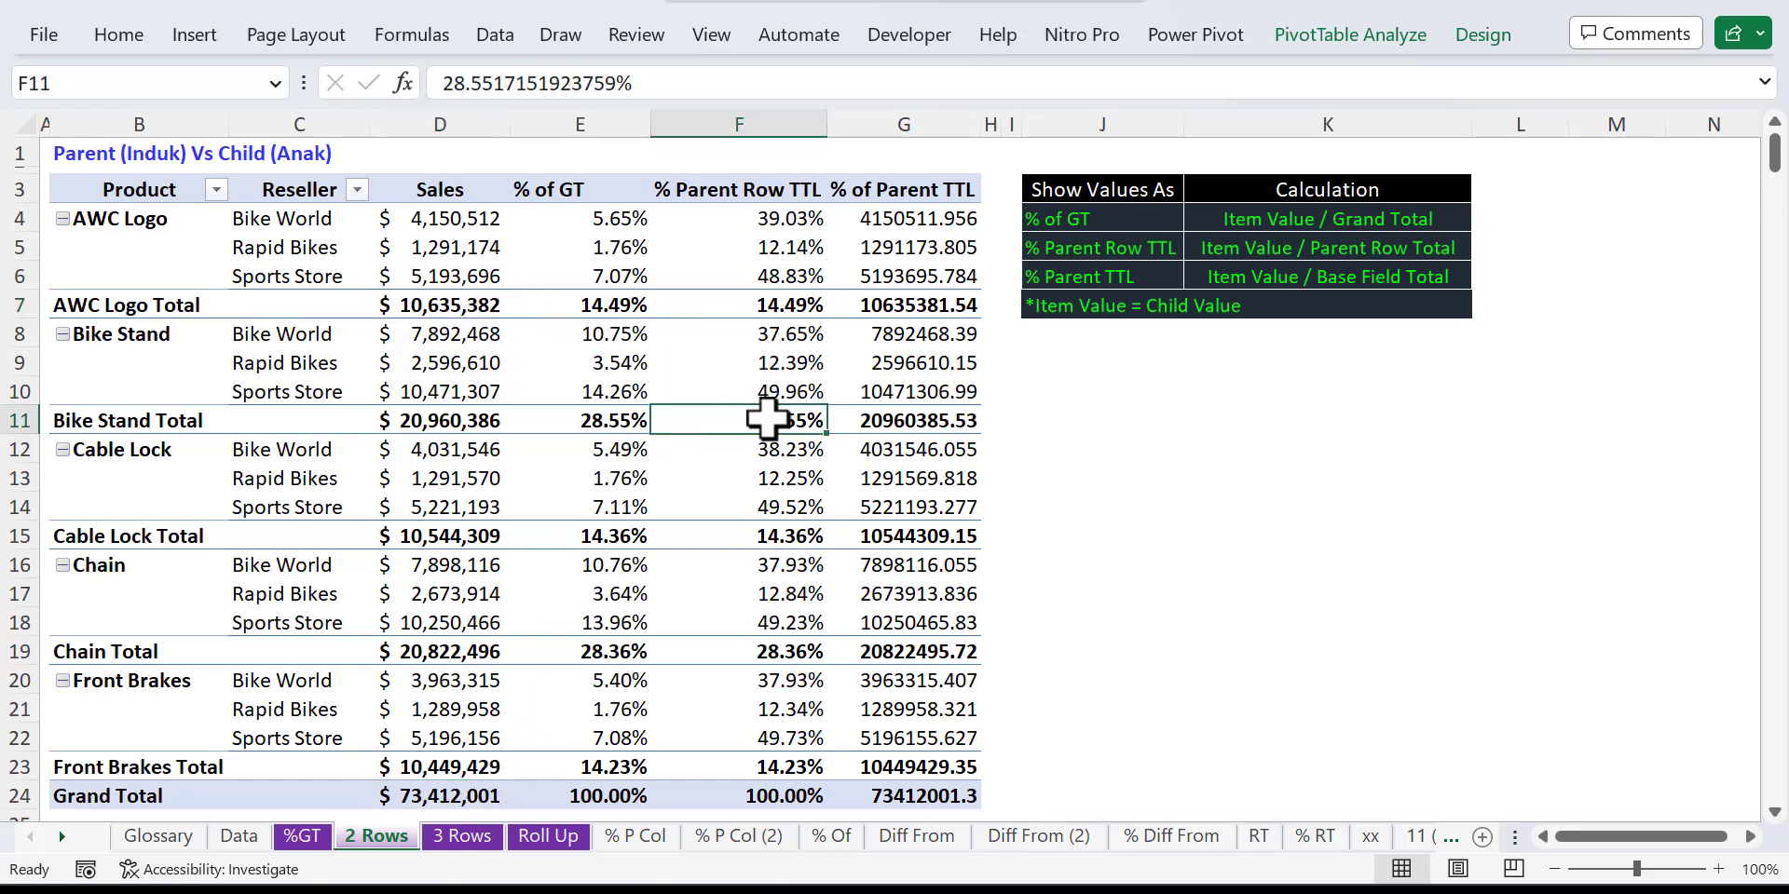
{"action": "left_click", "coordinate": [758, 533]}
{"action": "left_click", "coordinate": [778, 652]}
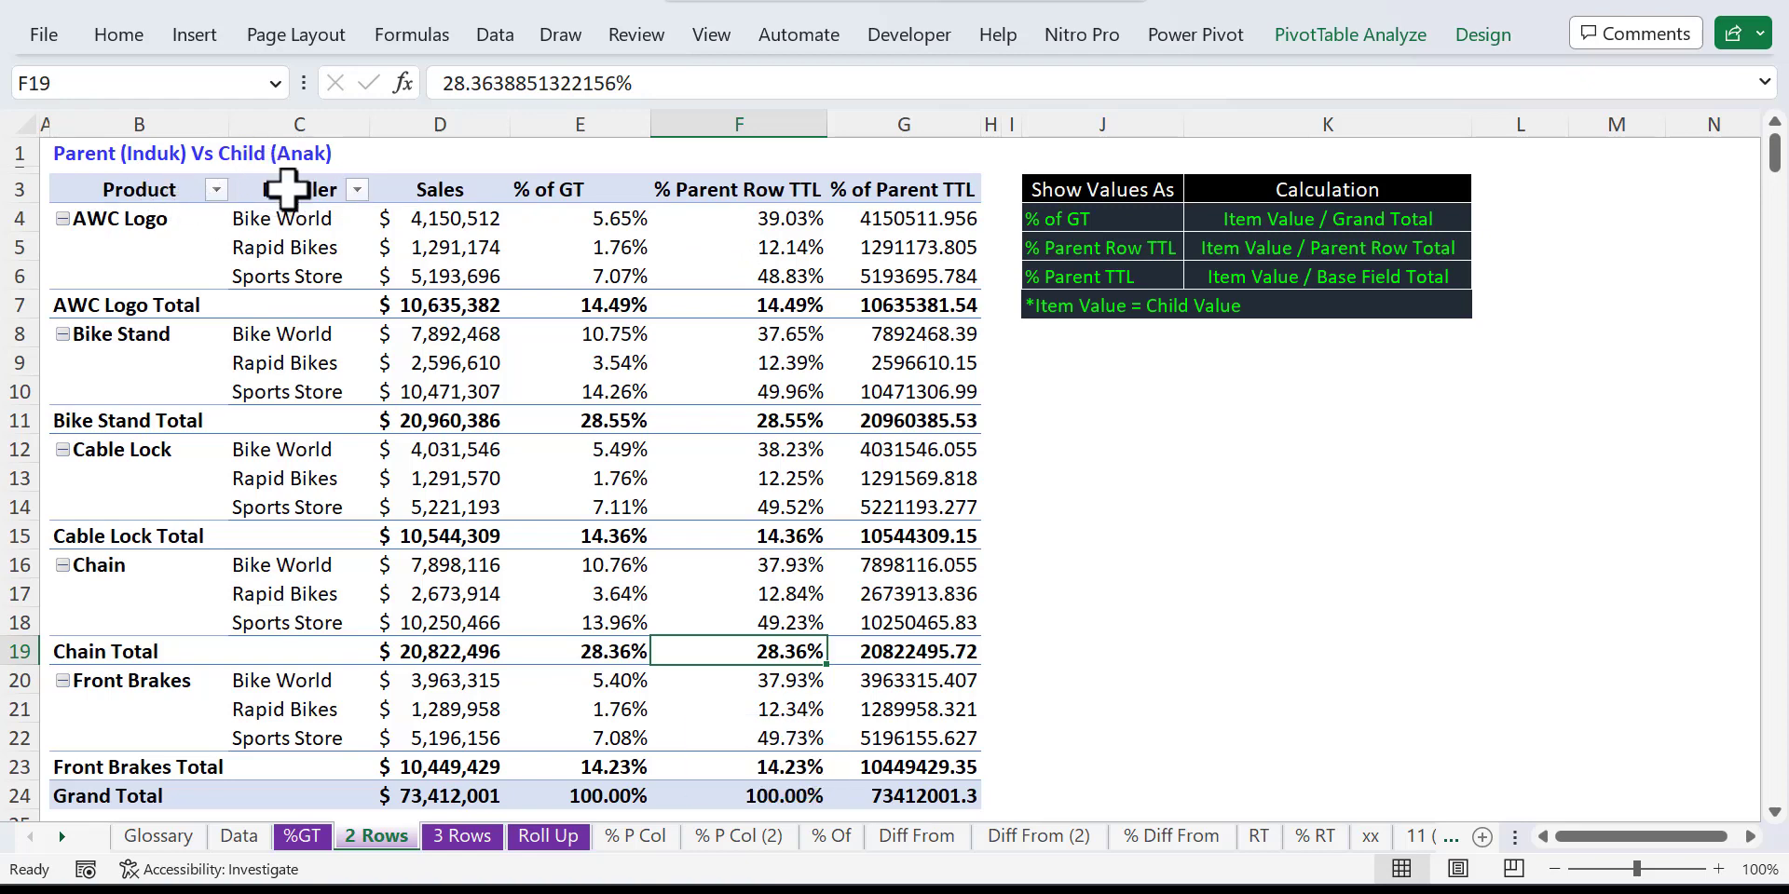
Step: Switch to the 3 Rows sheet and examine the Sales, % of GT and % Parent Row TTL values for AWC Logo, Bike World, Canada
{"action": "key", "text": "ctrl+Page_Down"}
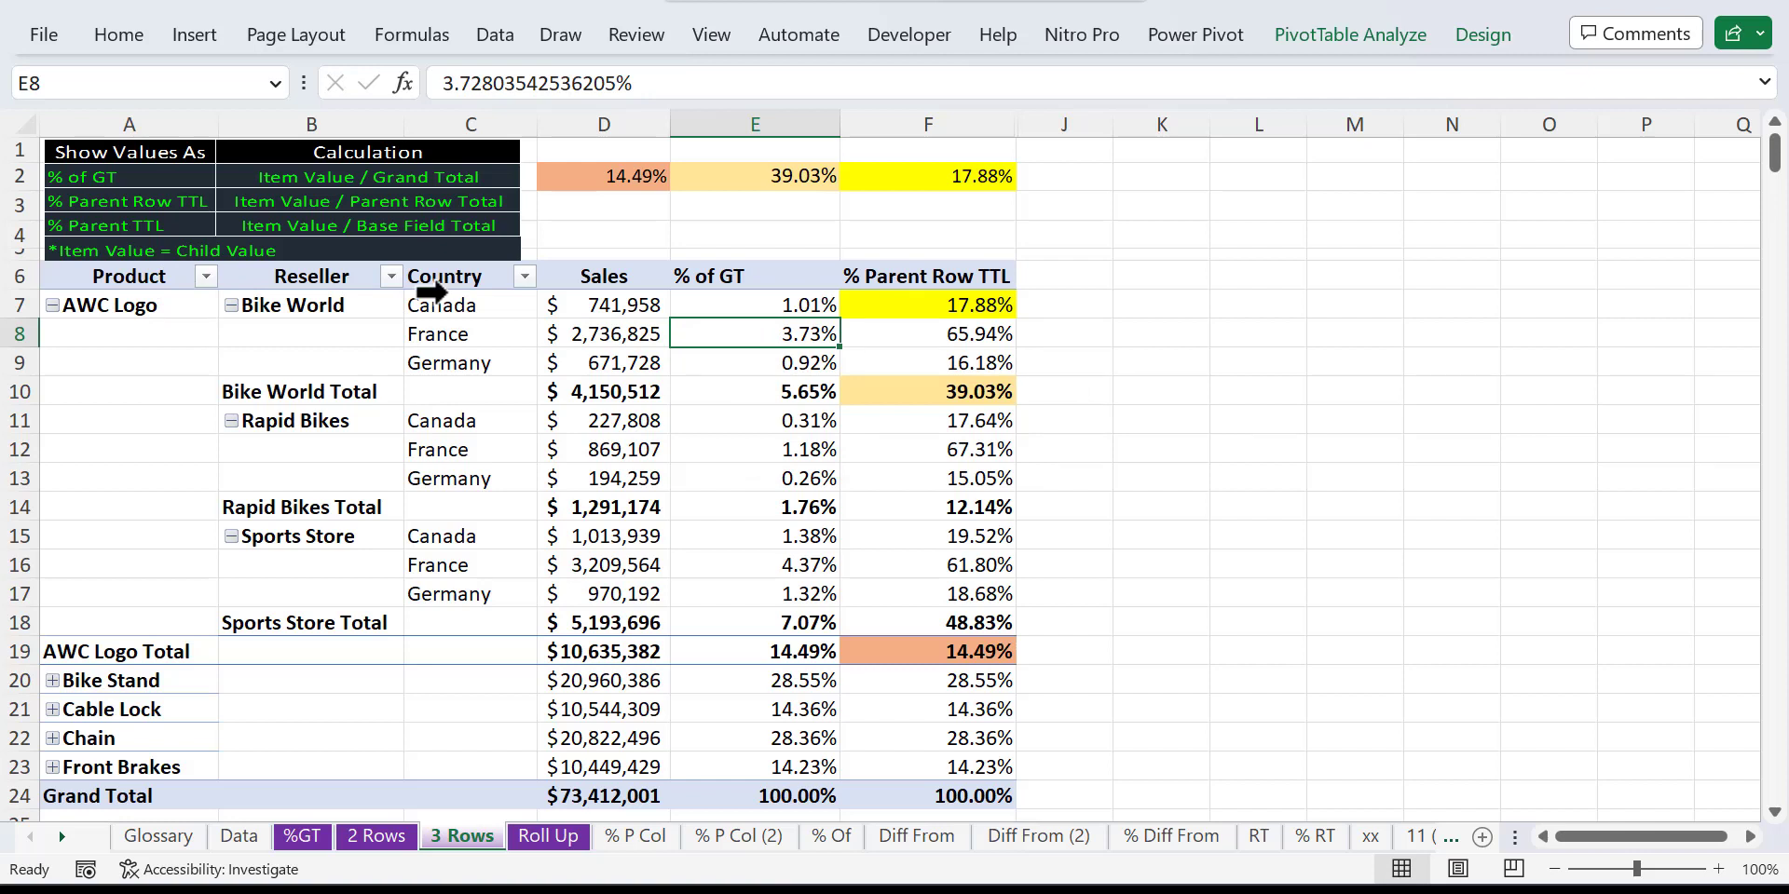
{"action": "left_click", "coordinate": [767, 309]}
{"action": "left_click", "coordinate": [616, 308]}
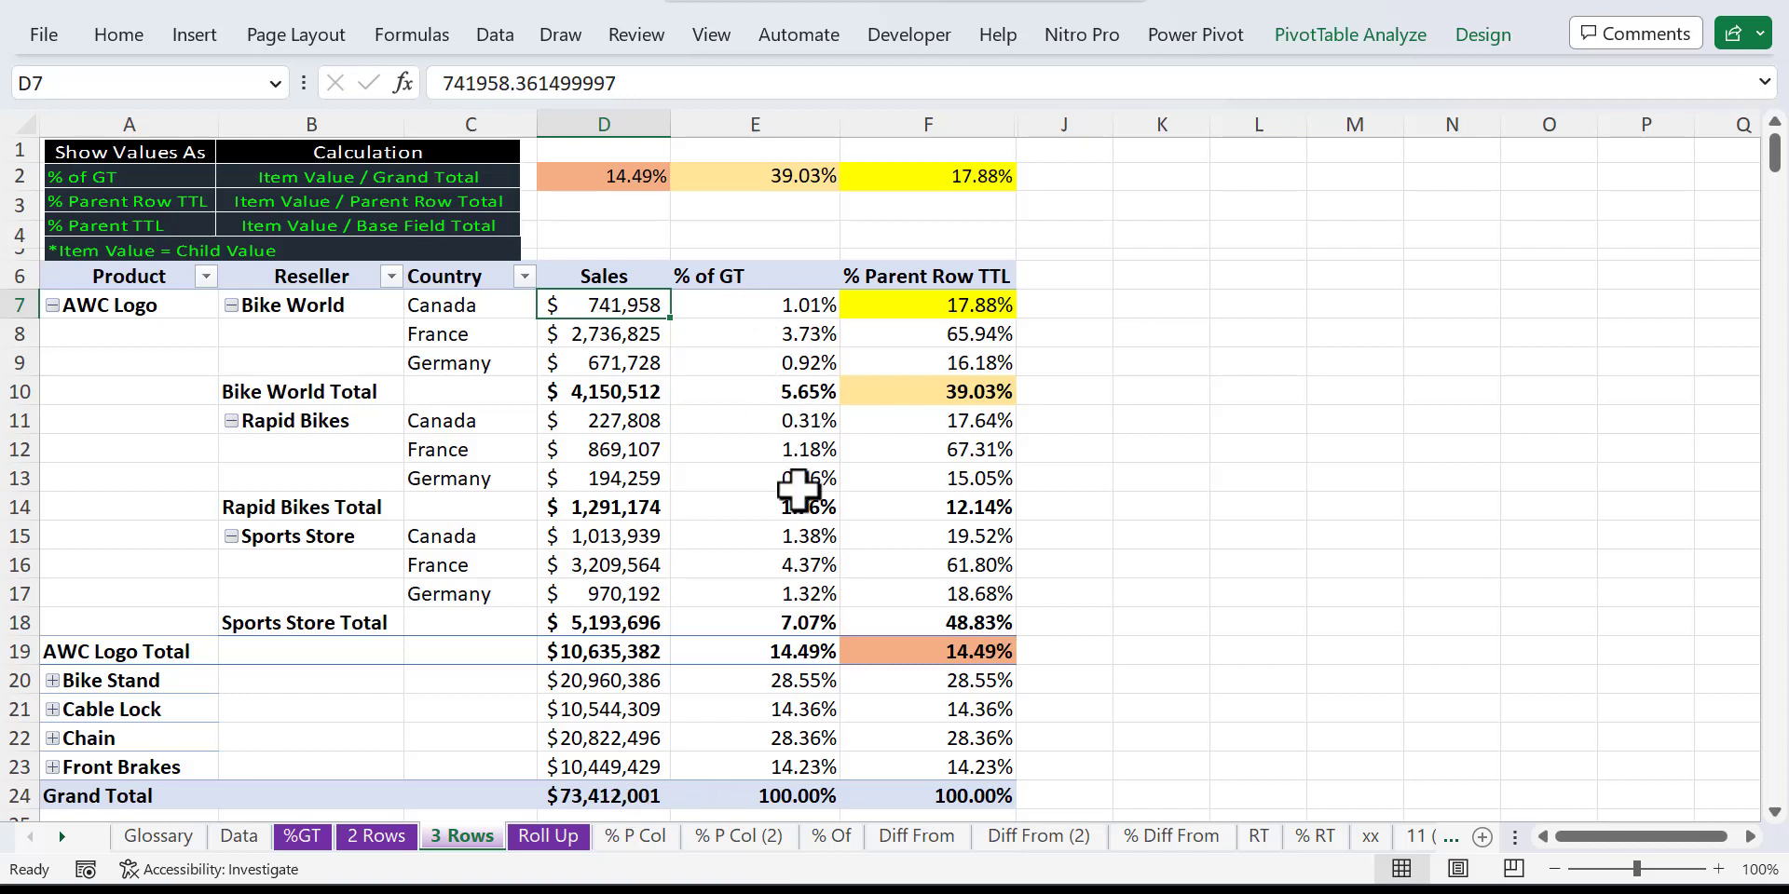
{"action": "left_click", "coordinate": [911, 307]}
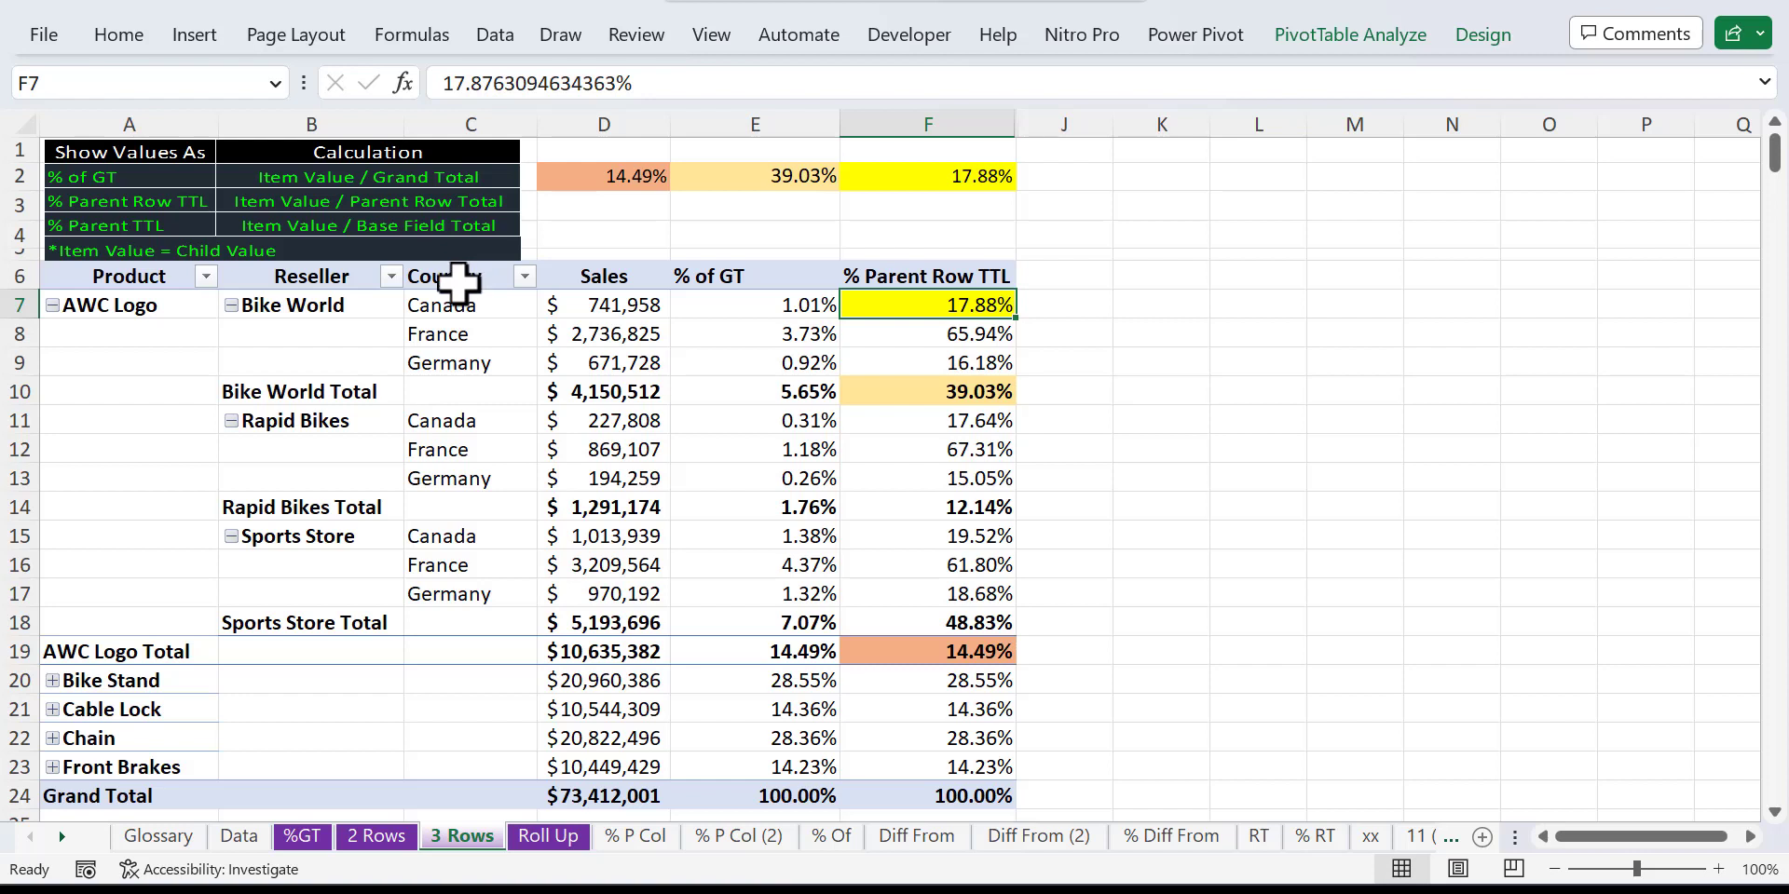
Step: Review the Product, Reseller and Country row headers to trace the parent-child hierarchy of the pivot table
{"action": "left_click", "coordinate": [337, 276]}
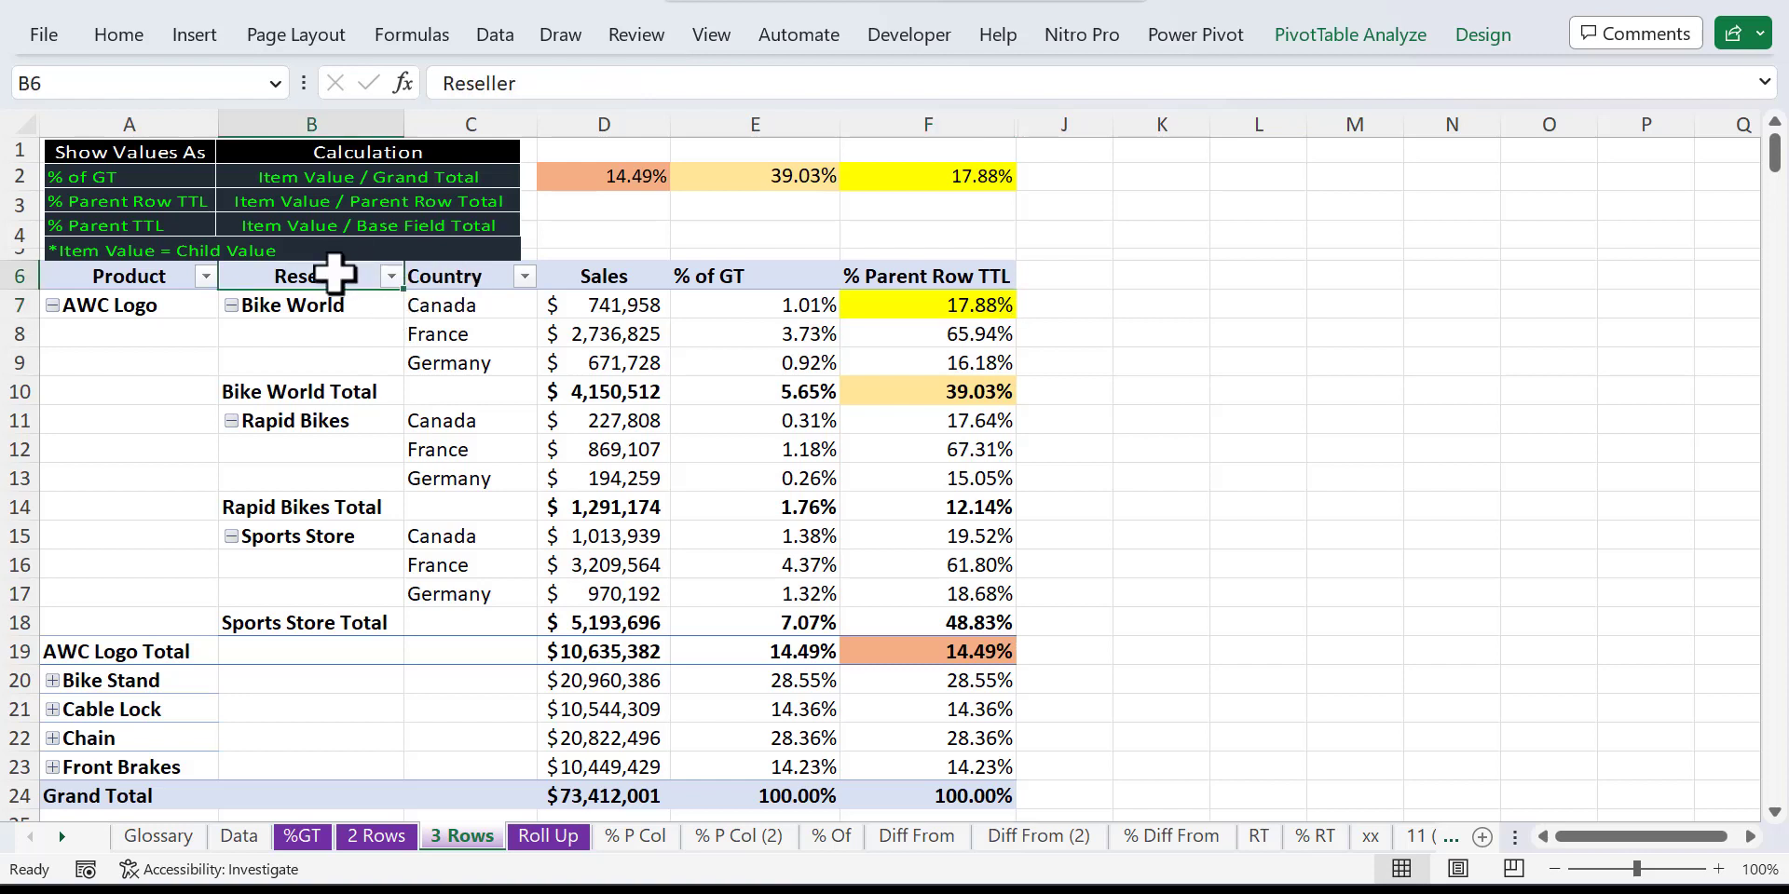
{"action": "left_click", "coordinate": [417, 277]}
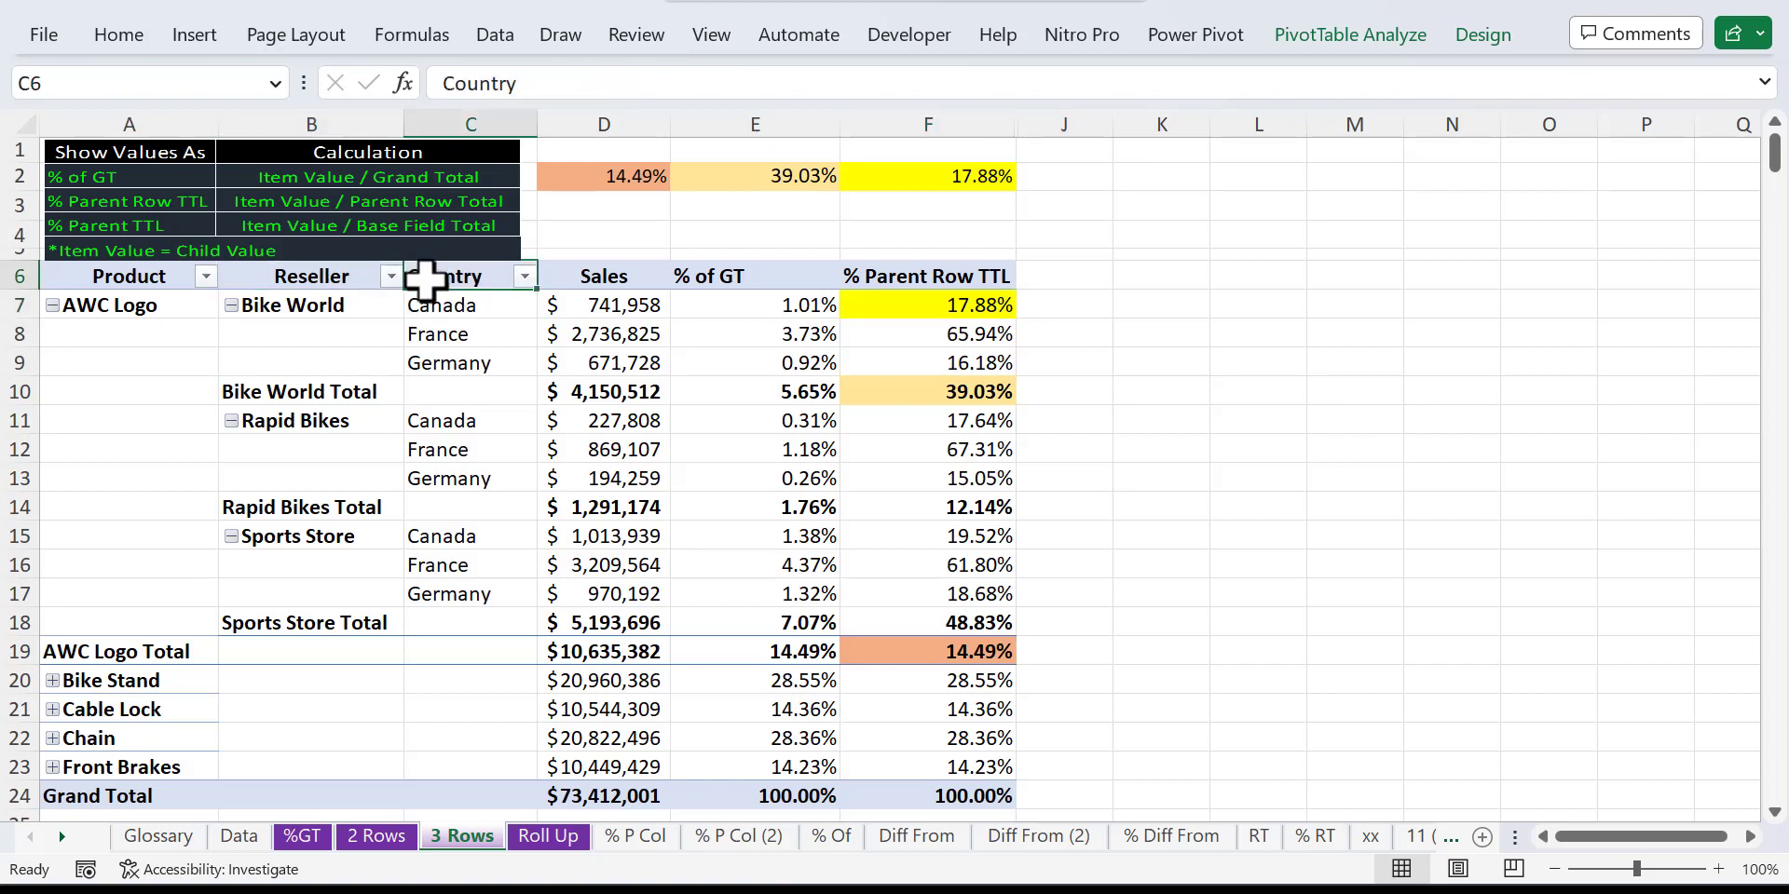
{"action": "left_click", "coordinate": [177, 278]}
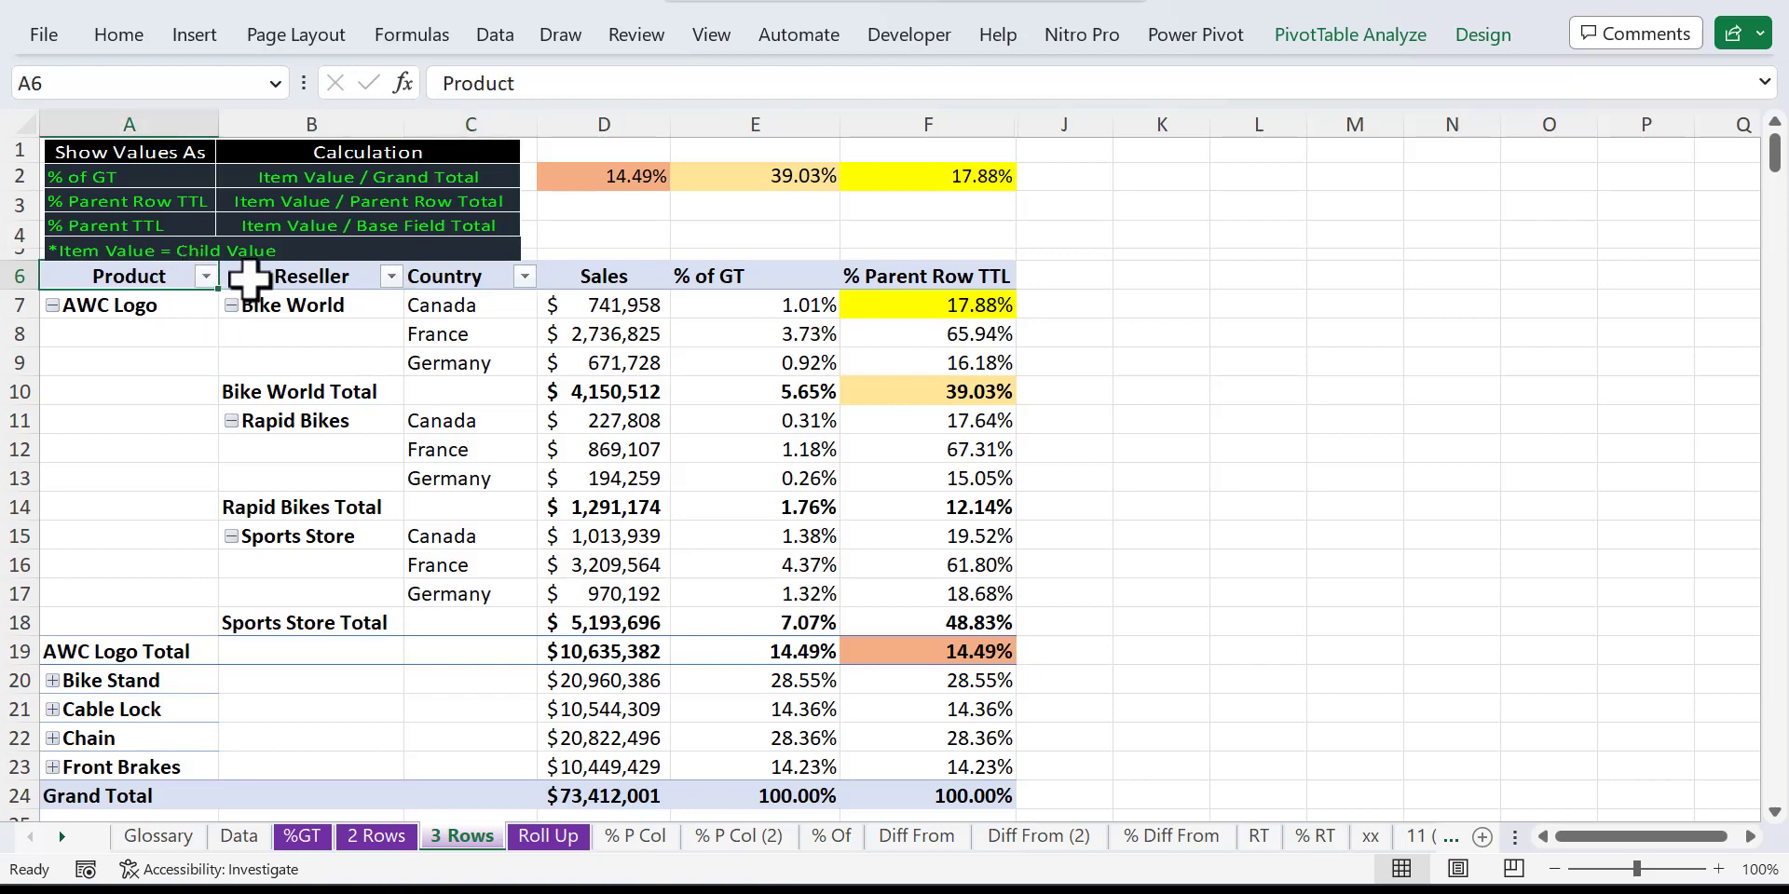
{"action": "left_click", "coordinate": [289, 276]}
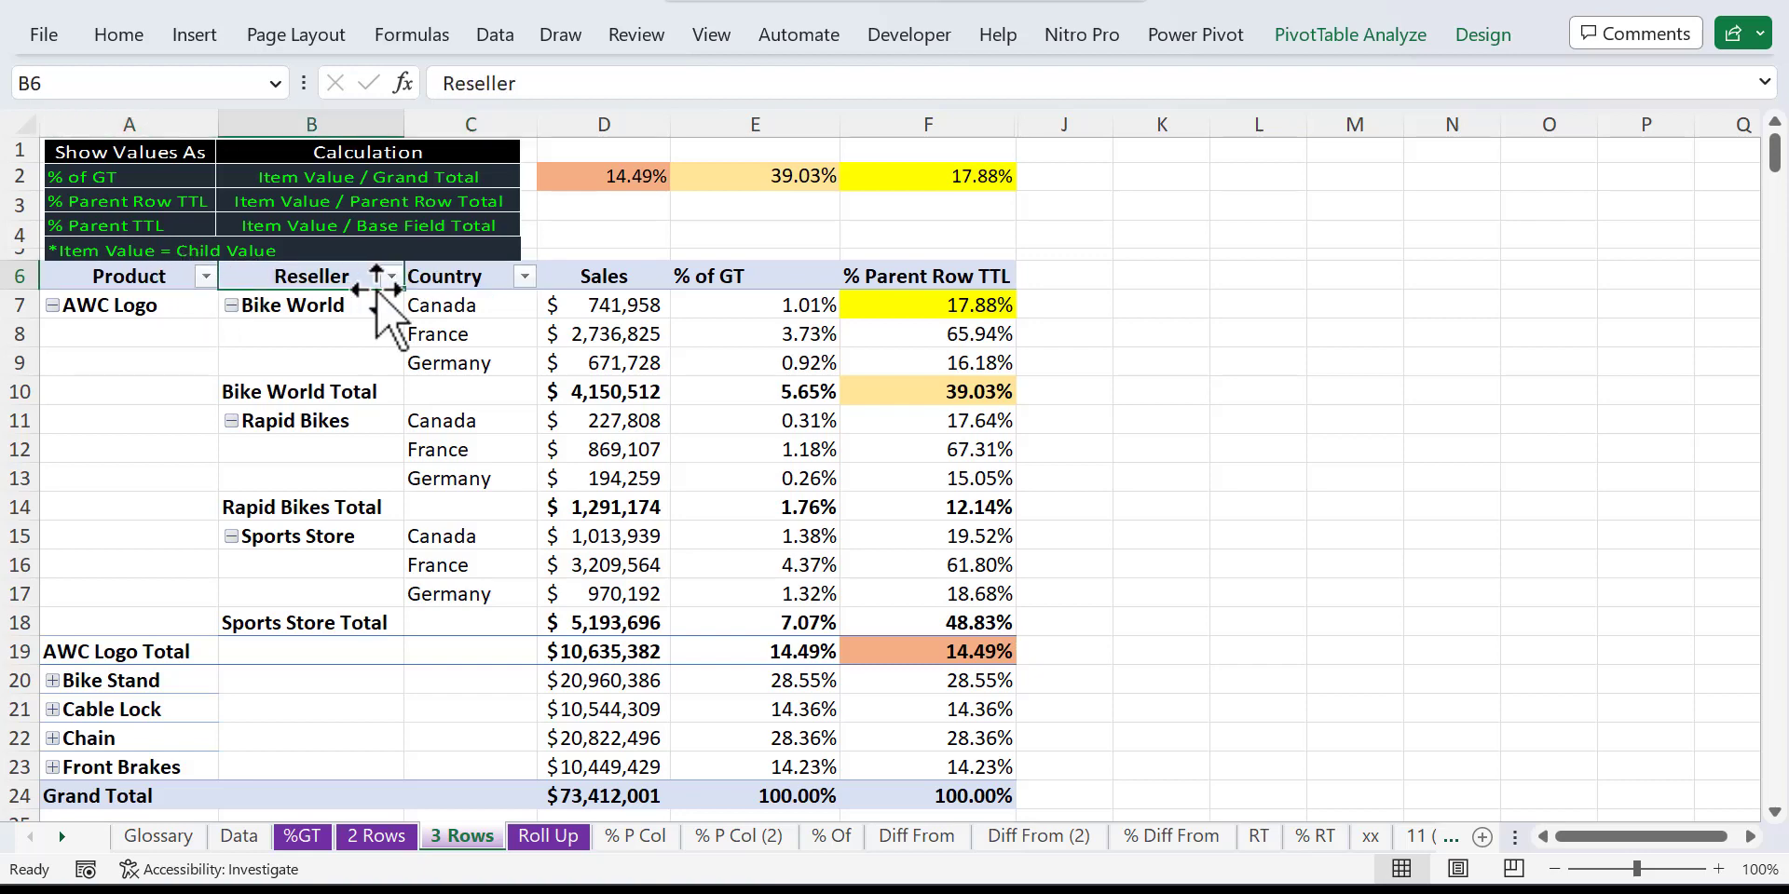
{"action": "left_click", "coordinate": [453, 278]}
{"action": "left_click", "coordinate": [328, 275]}
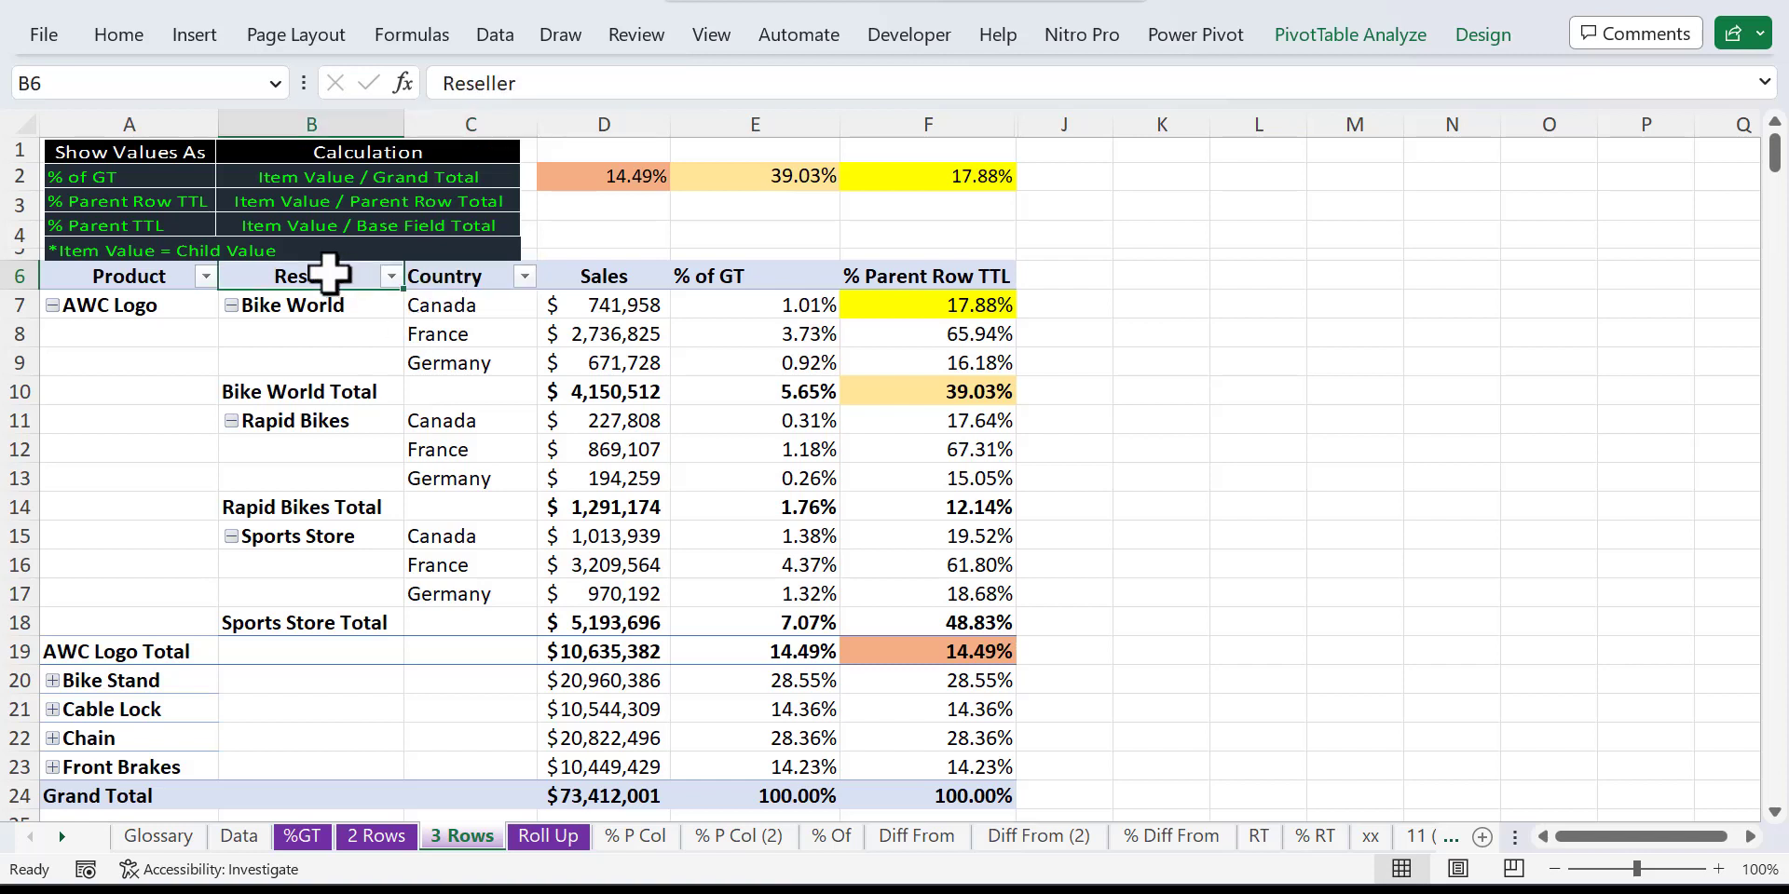
Step: Inspect the check formulas in F2, E2 and D2 and their referenced Sales cells, leaving each formula as it is
{"action": "left_click", "coordinate": [905, 307]}
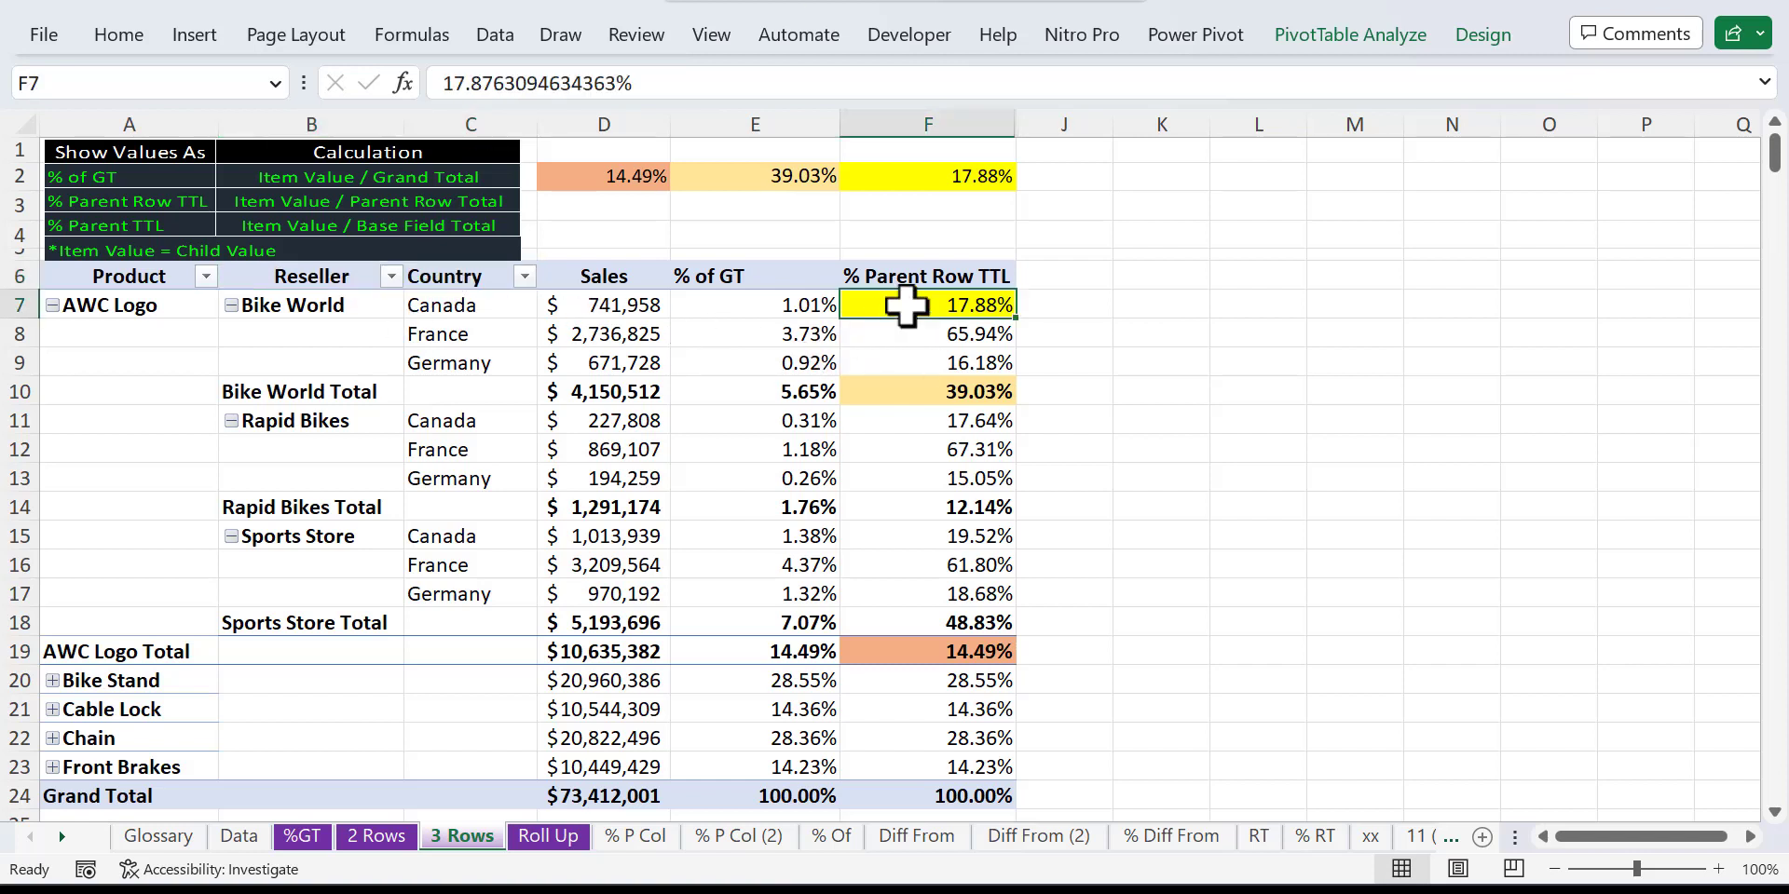
{"action": "left_click", "coordinate": [925, 182]}
{"action": "left_click", "coordinate": [703, 84]}
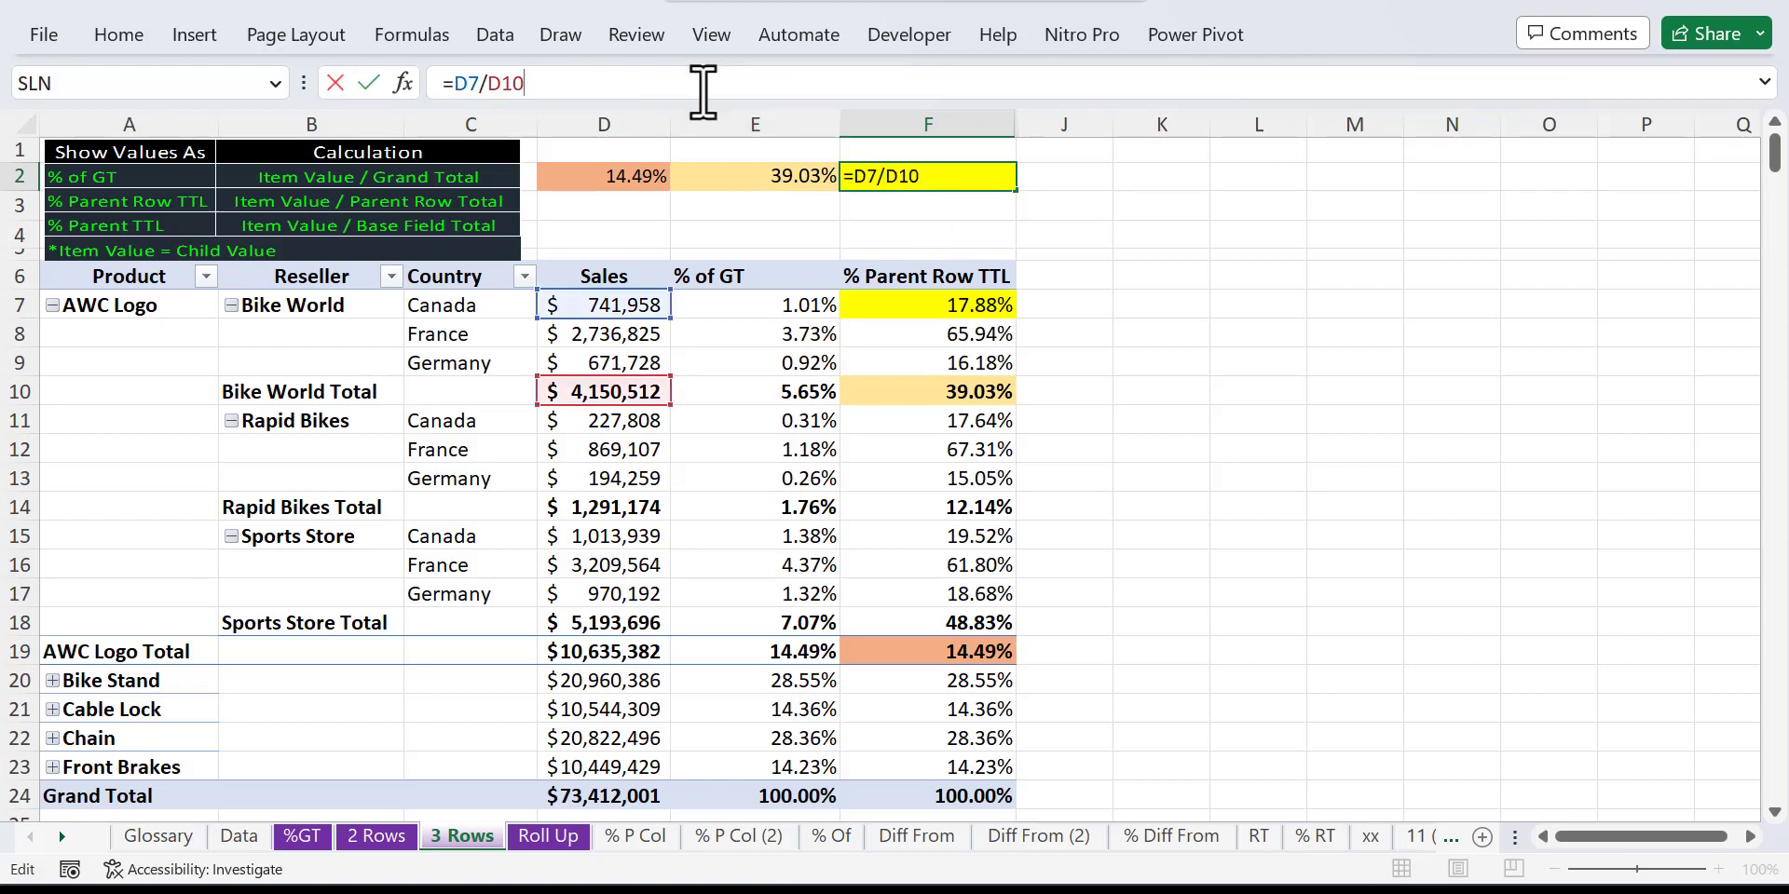
{"action": "key", "text": "Escape"}
{"action": "left_click", "coordinate": [719, 176]}
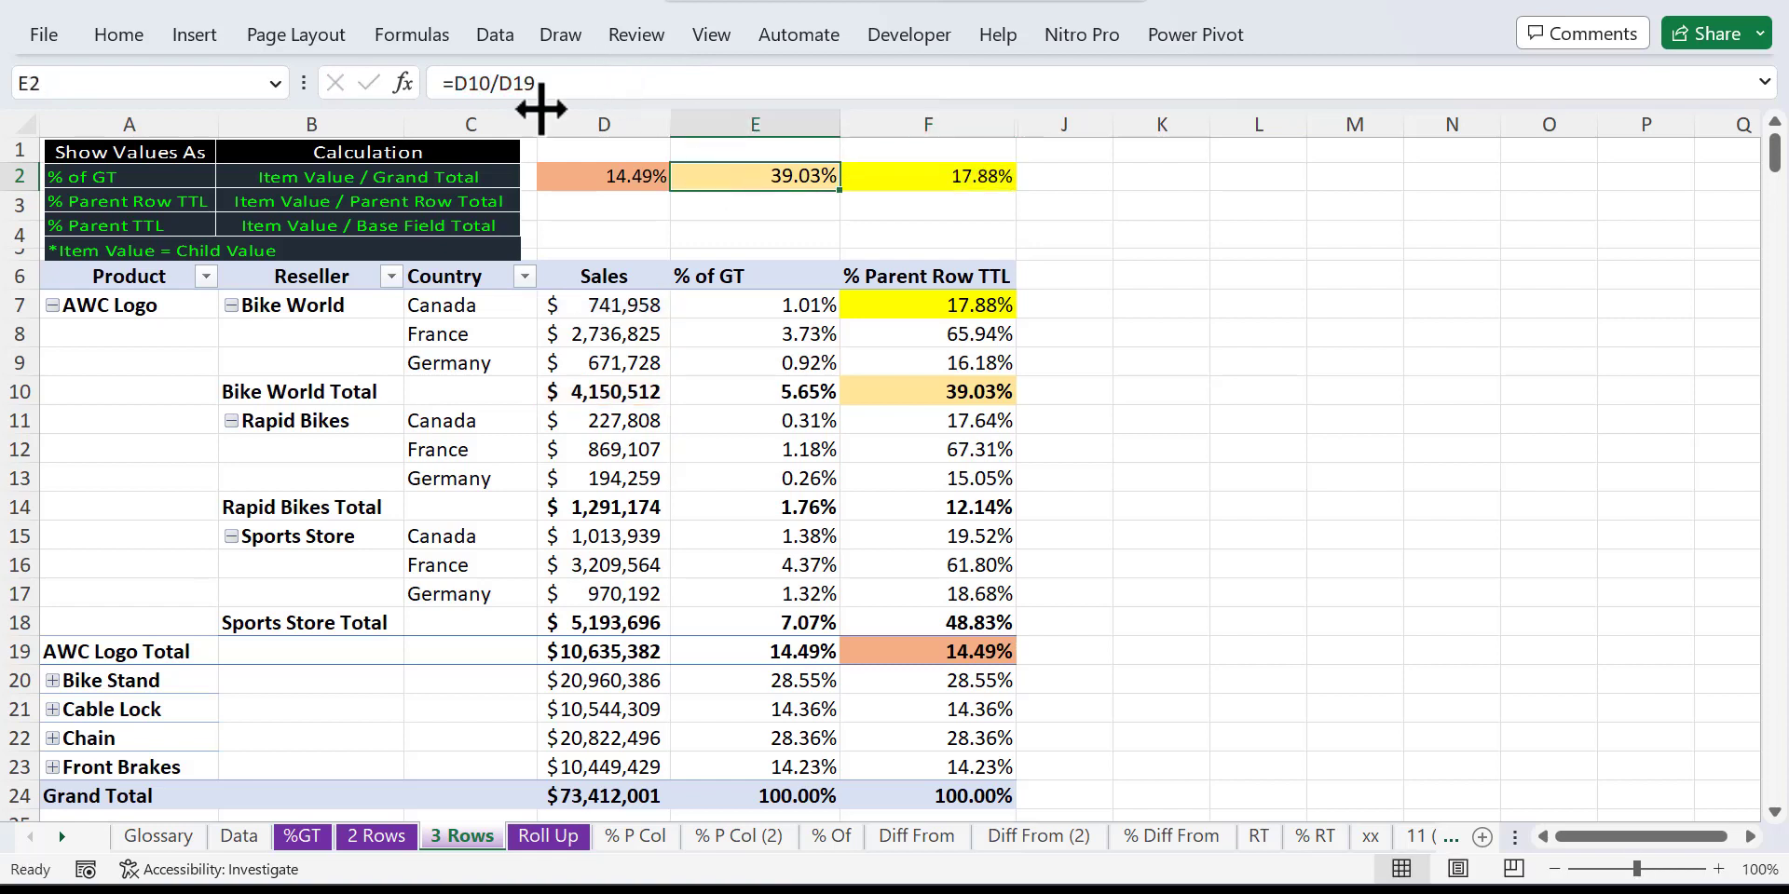
{"action": "left_click", "coordinate": [559, 84]}
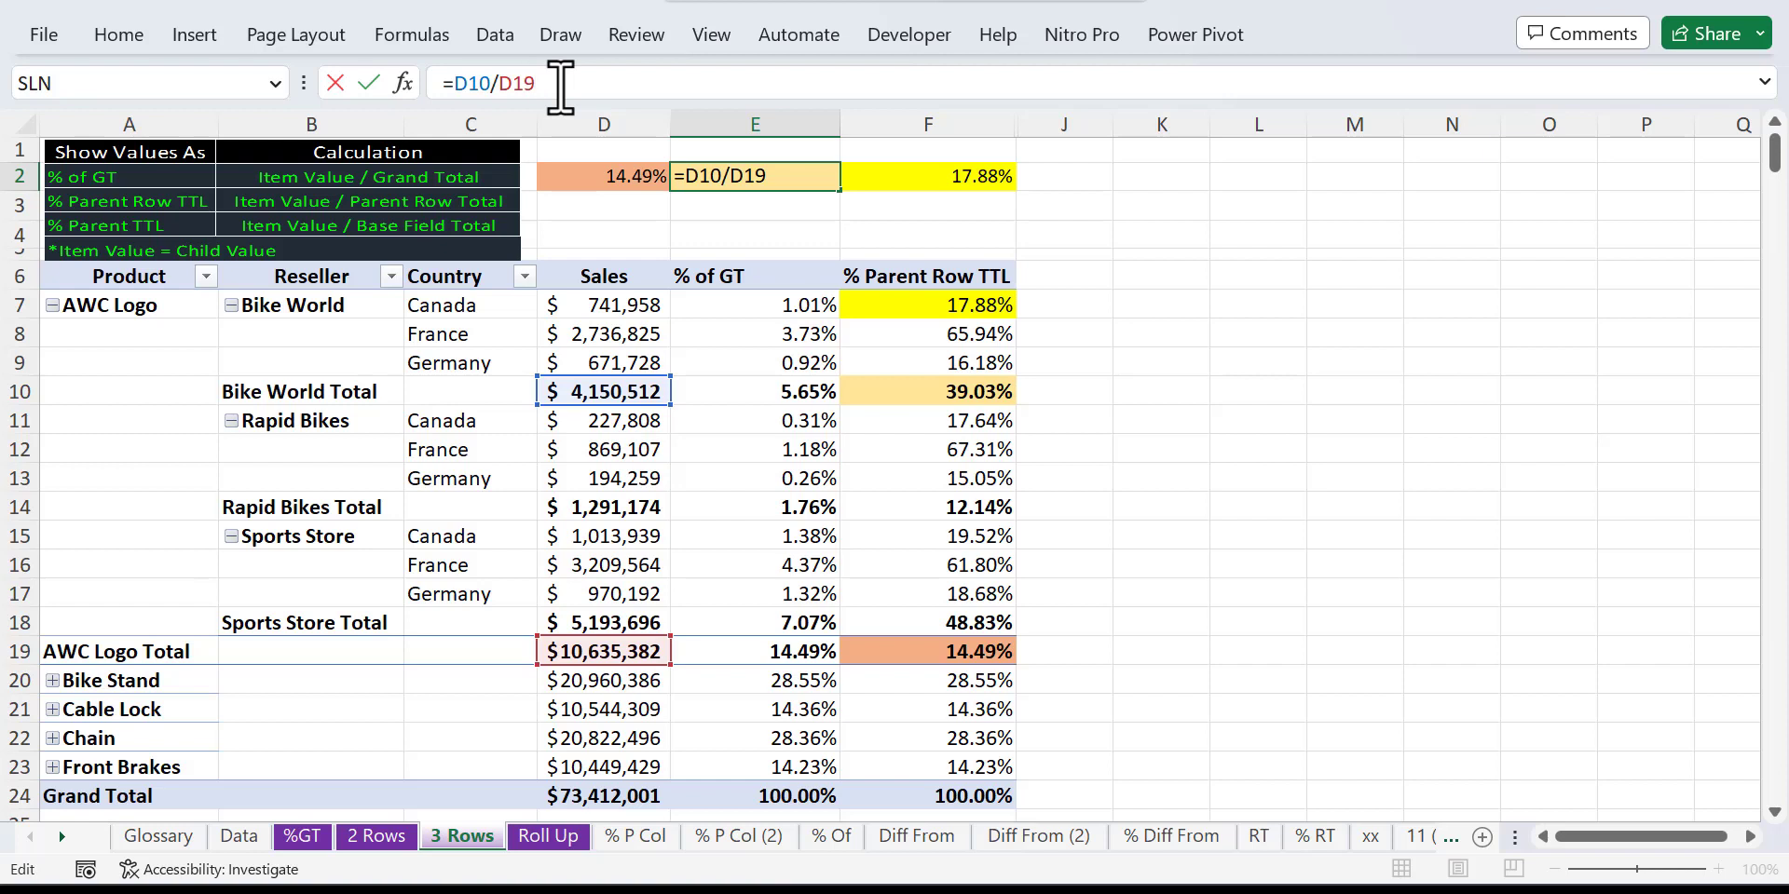
{"action": "key", "text": "ctrl+Return"}
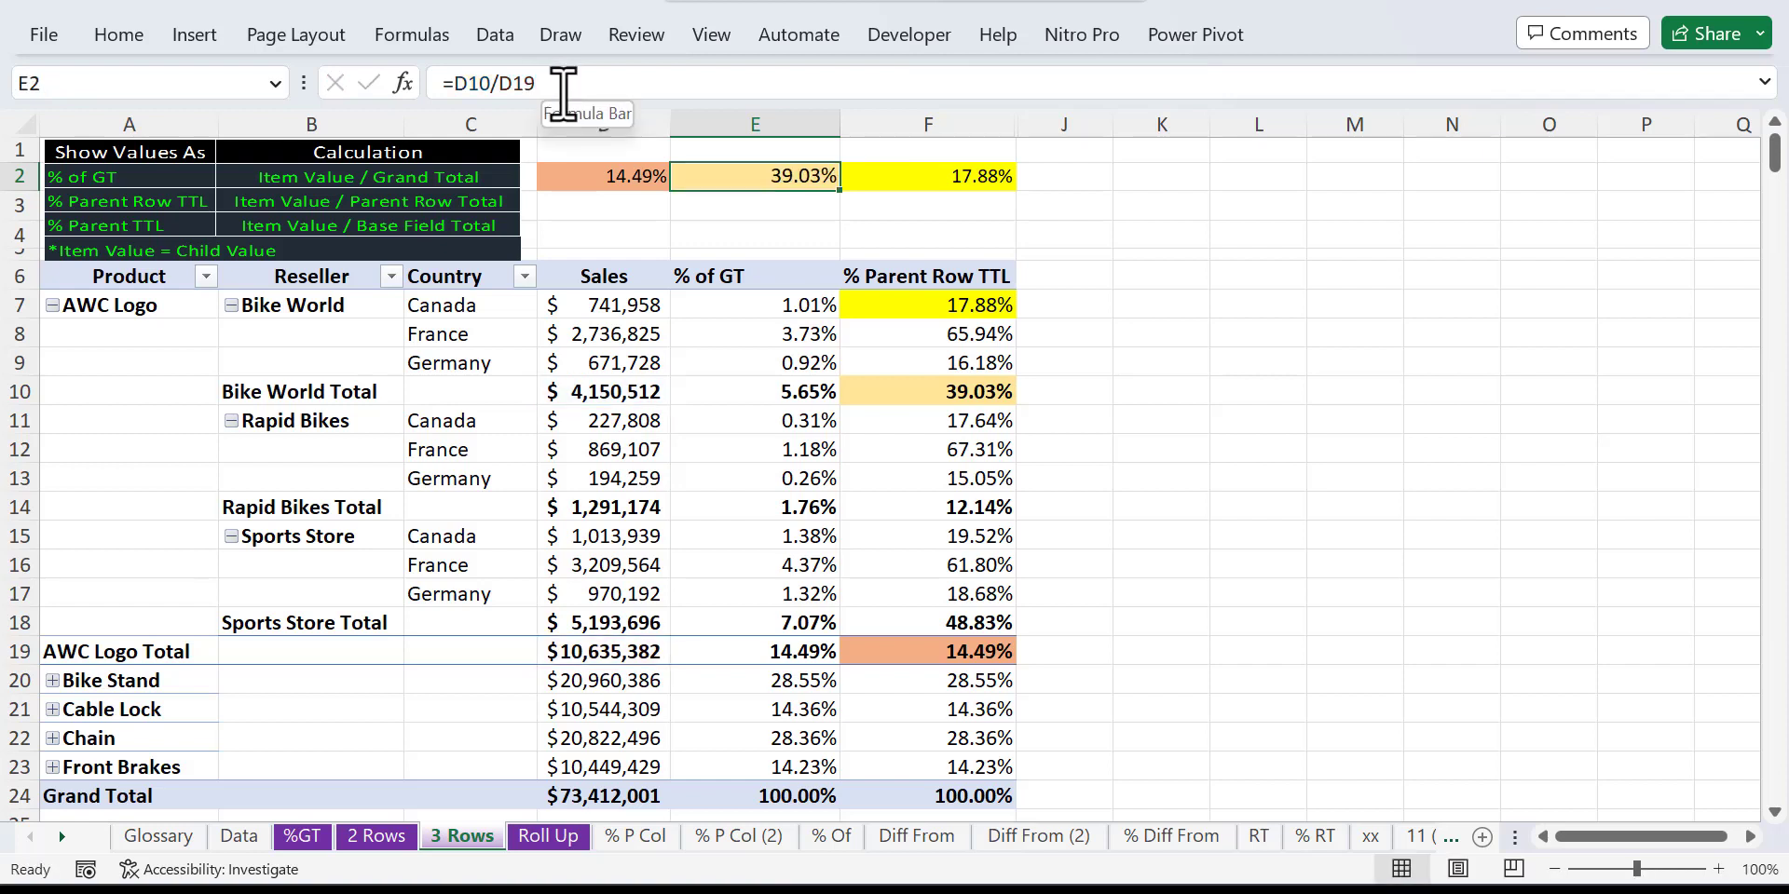
{"action": "left_click", "coordinate": [595, 172]}
{"action": "left_click", "coordinate": [567, 87]}
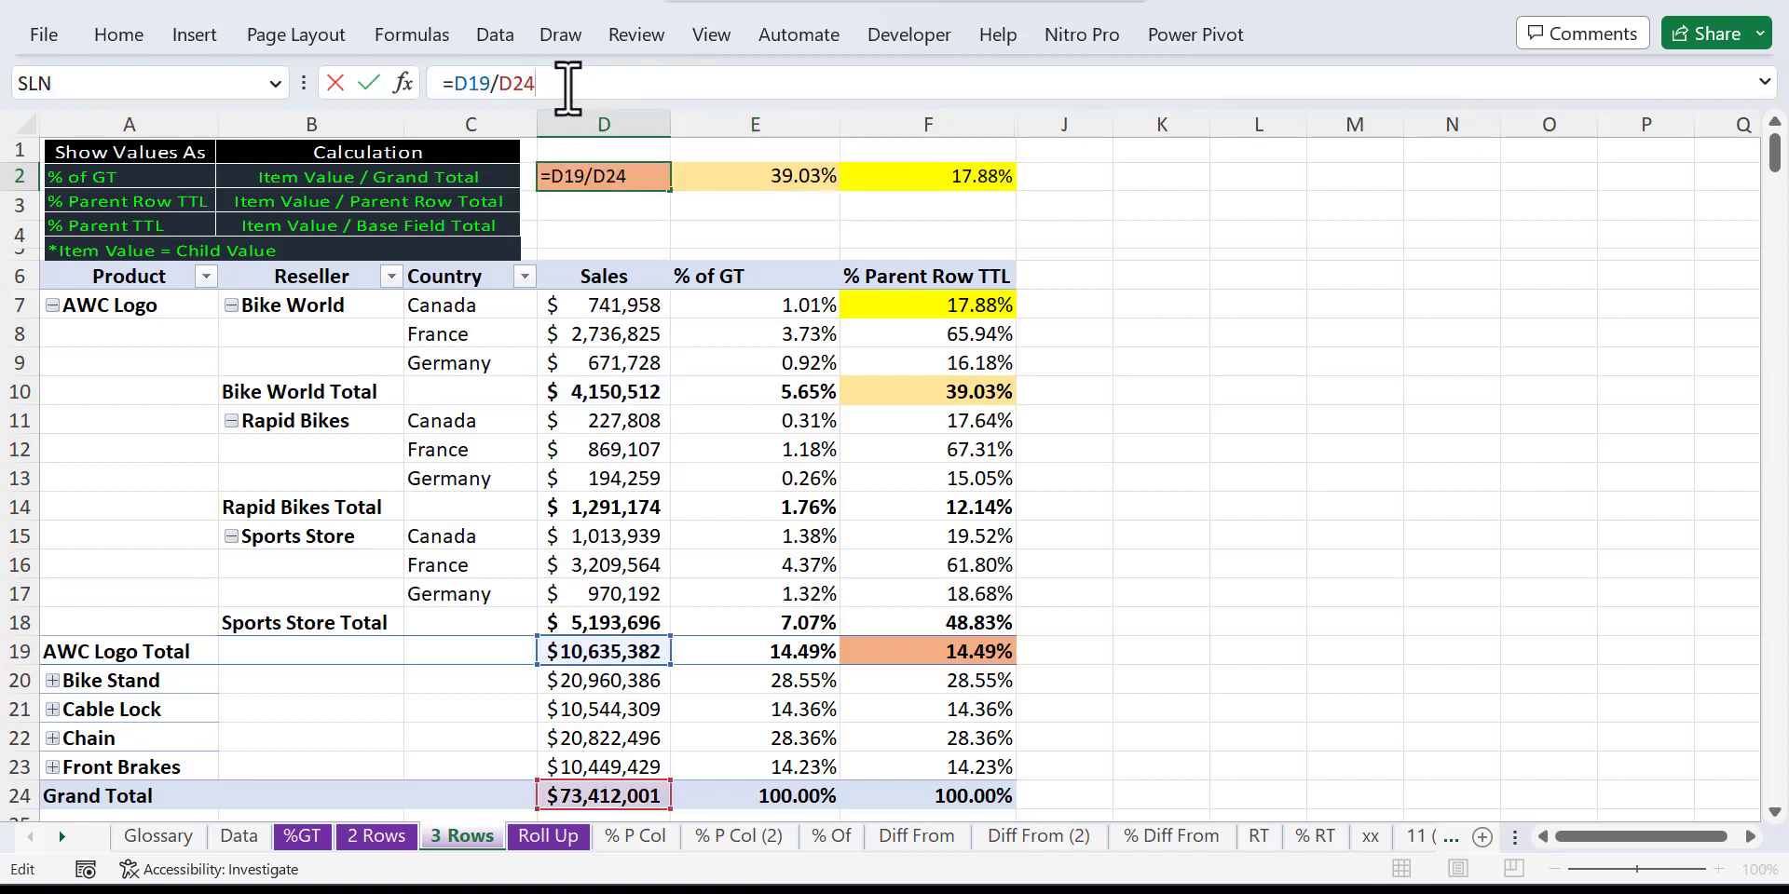
{"action": "key", "text": "ctrl+Return"}
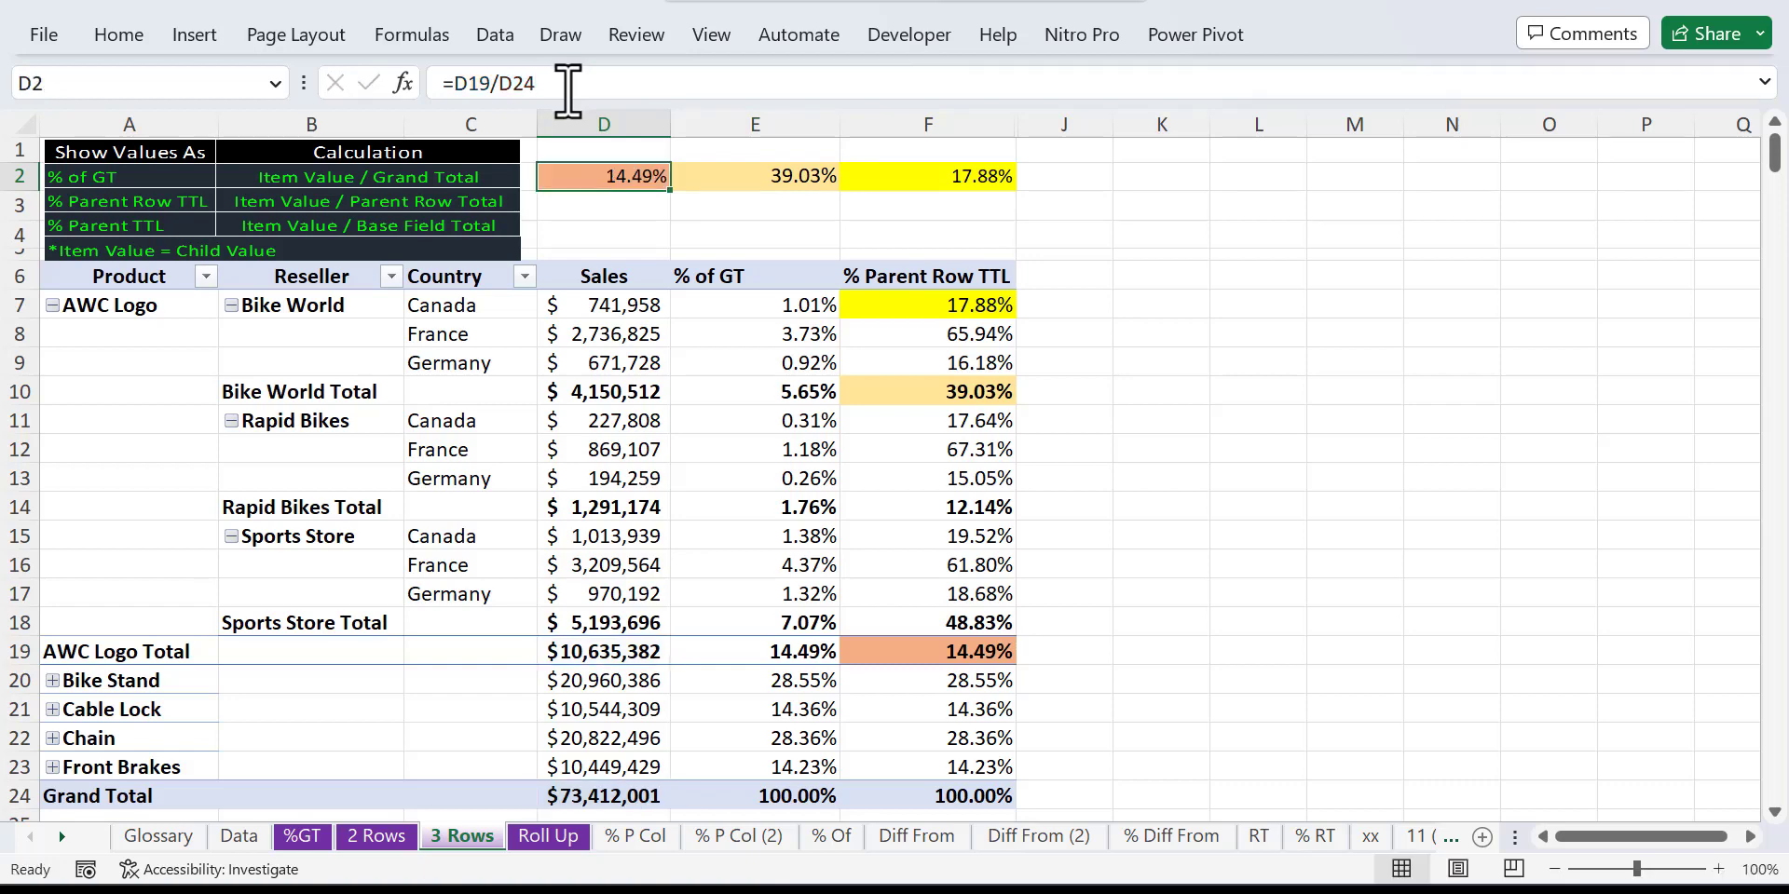
Step: Return to the 2 Rows sheet and compare Bike World's % Parent Row TTL and % of Parent TTL cells under AWC Logo
{"action": "key", "text": "ctrl+Page_Up"}
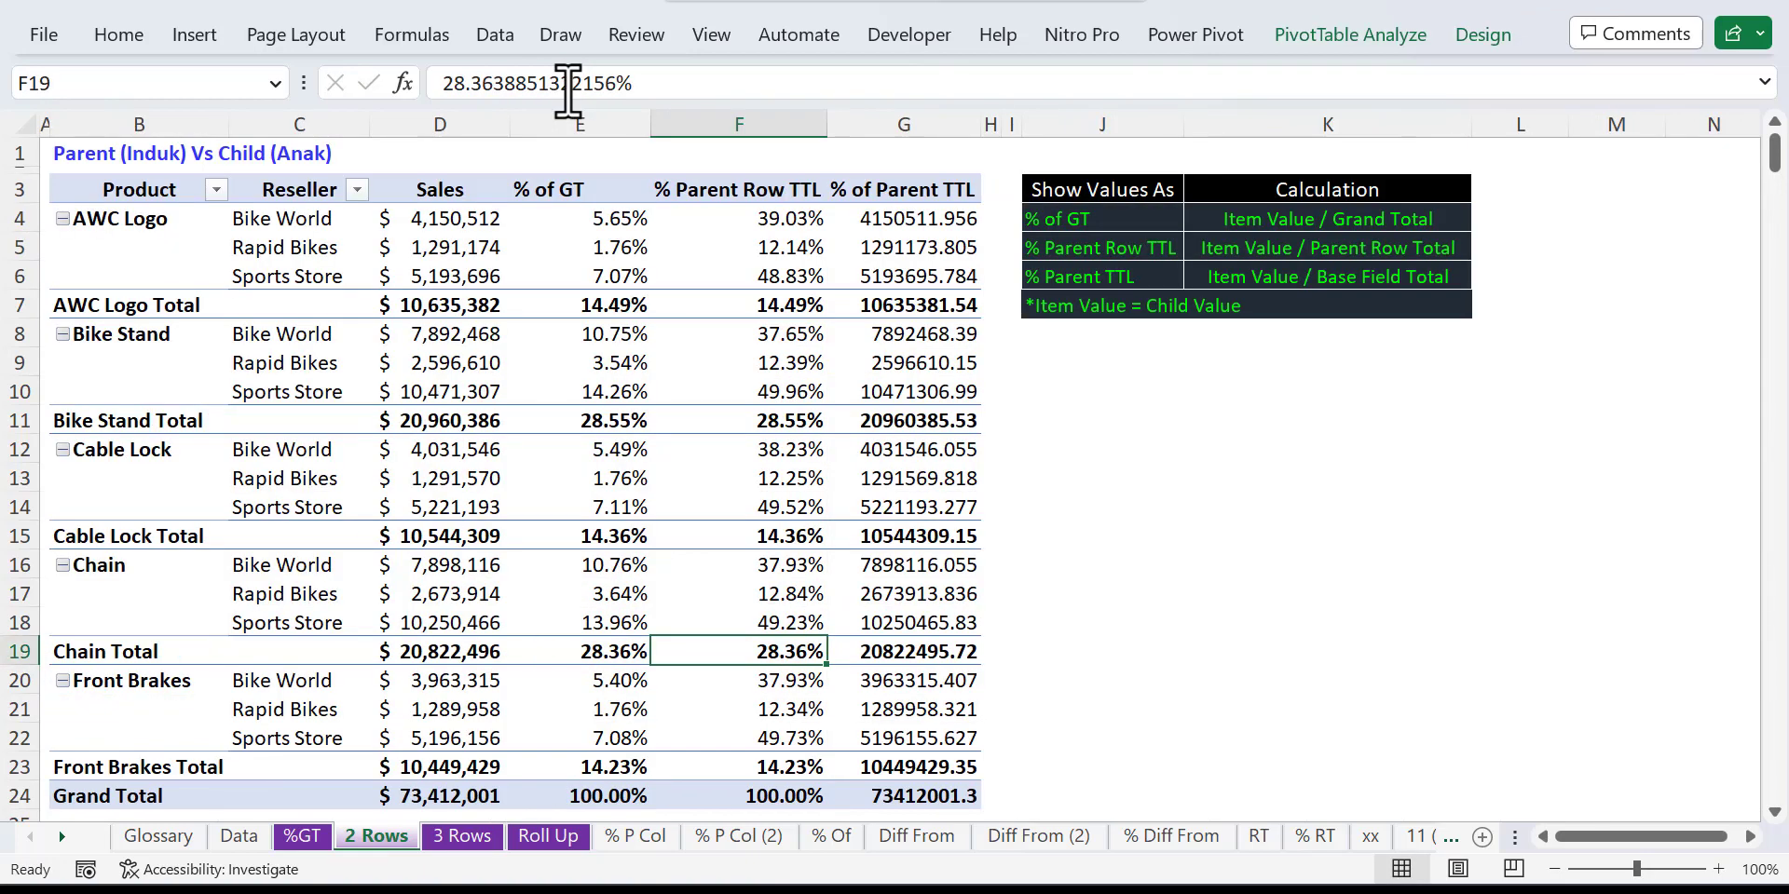
{"action": "left_click", "coordinate": [787, 218]}
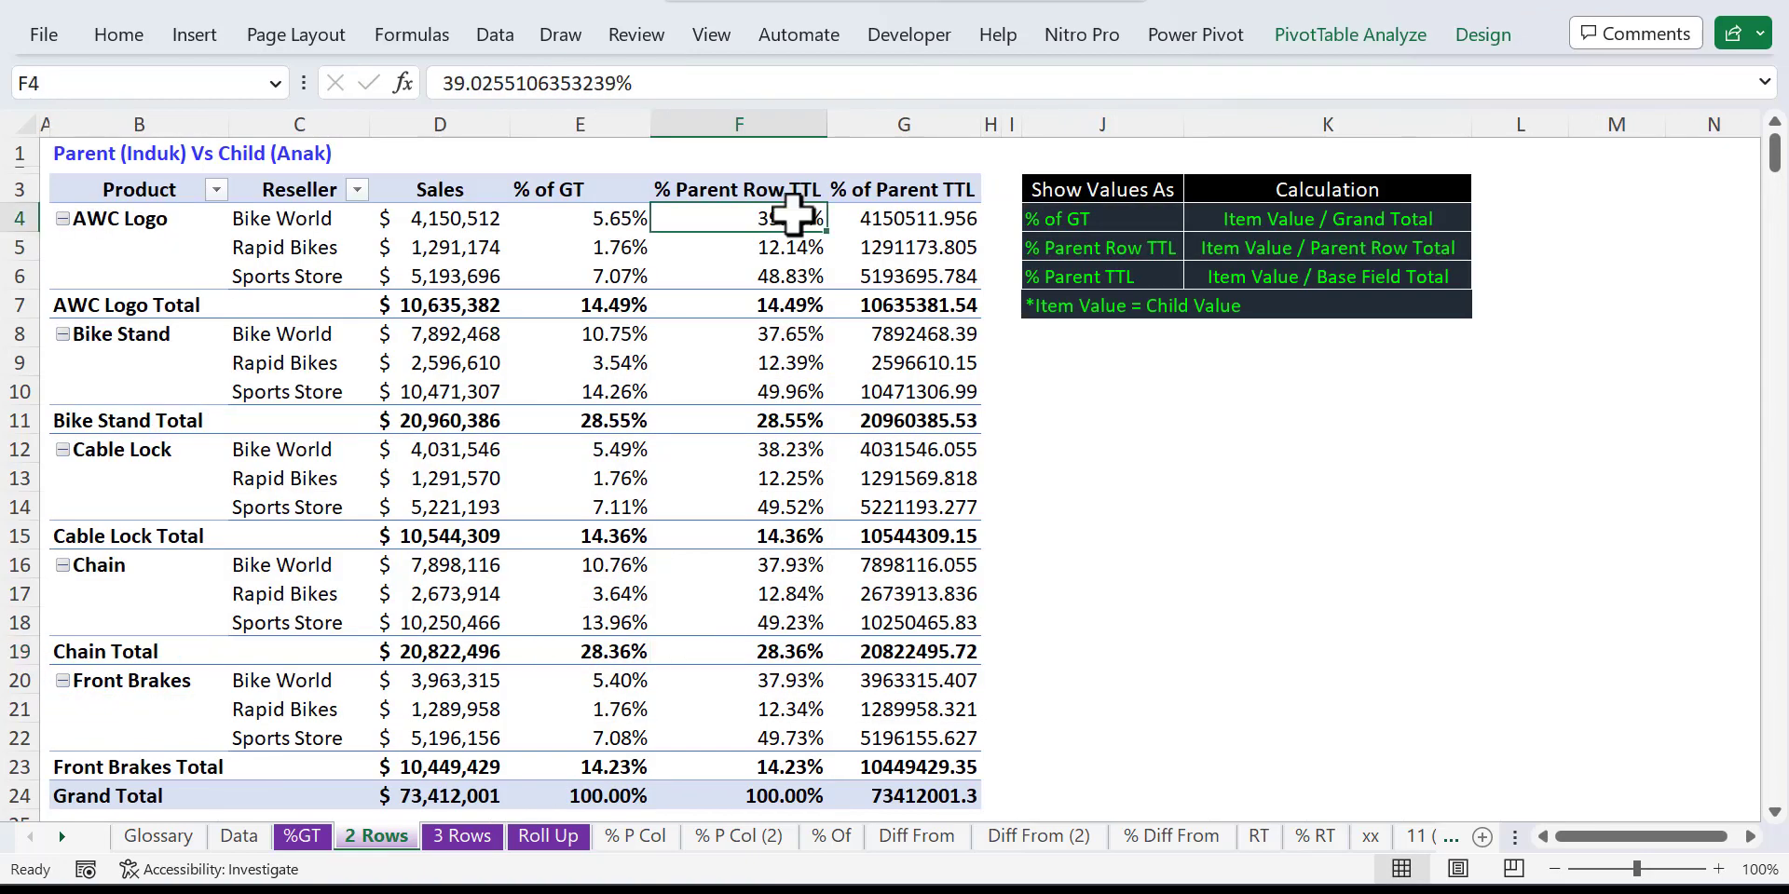
{"action": "left_click", "coordinate": [886, 216]}
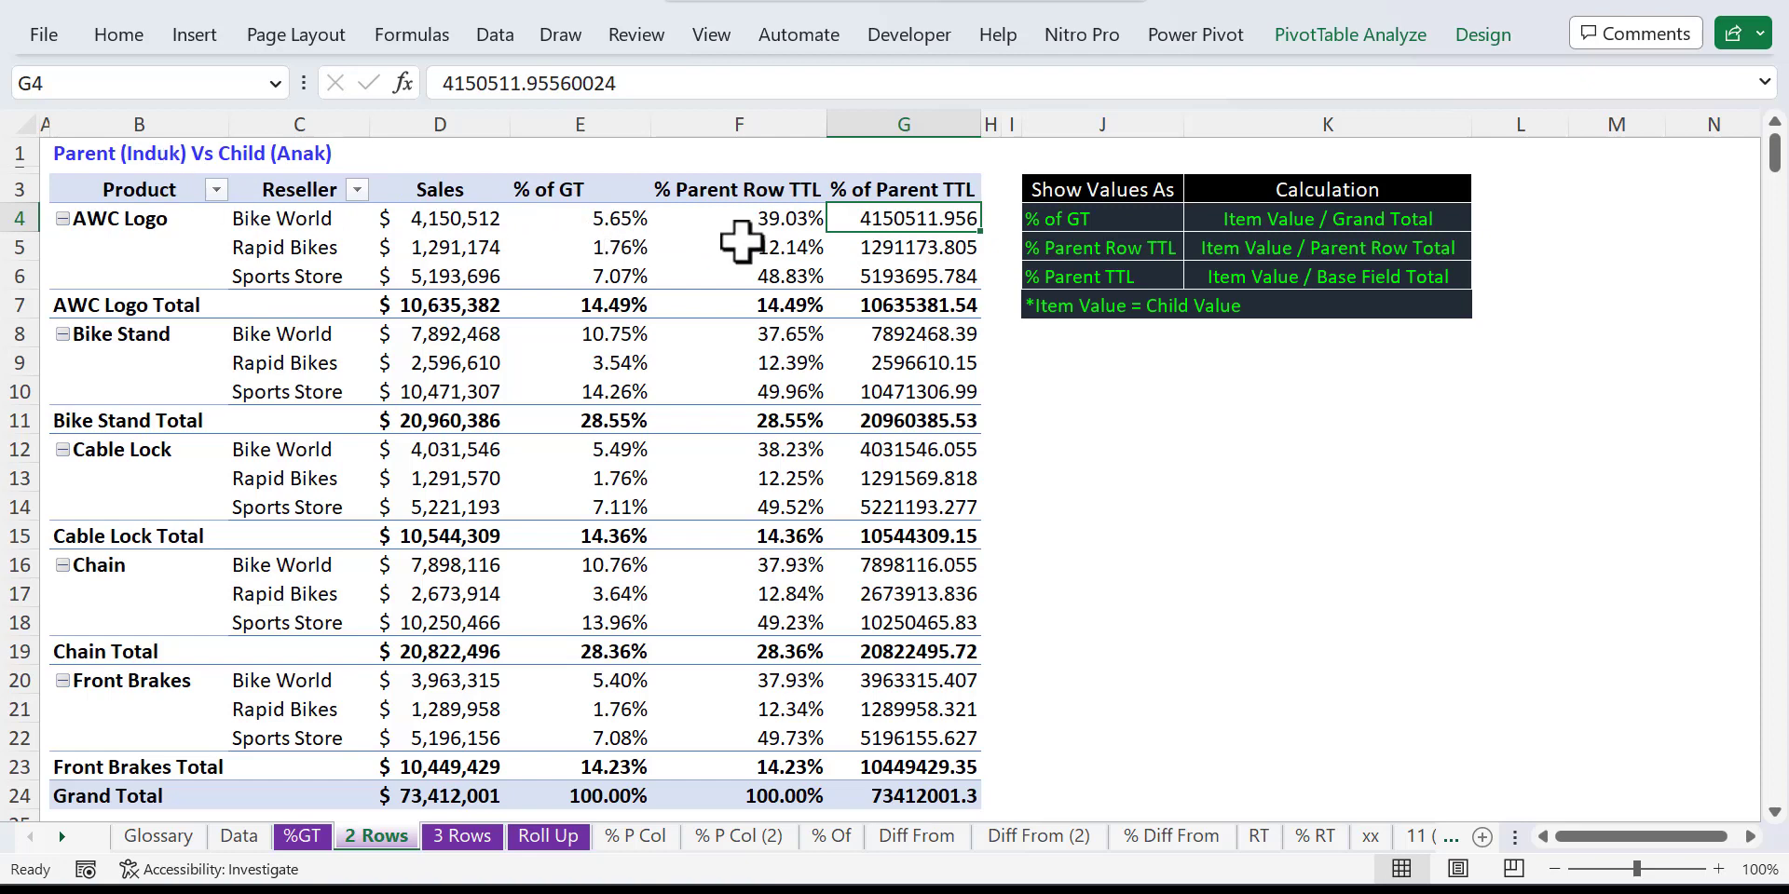
{"action": "left_click", "coordinate": [764, 220]}
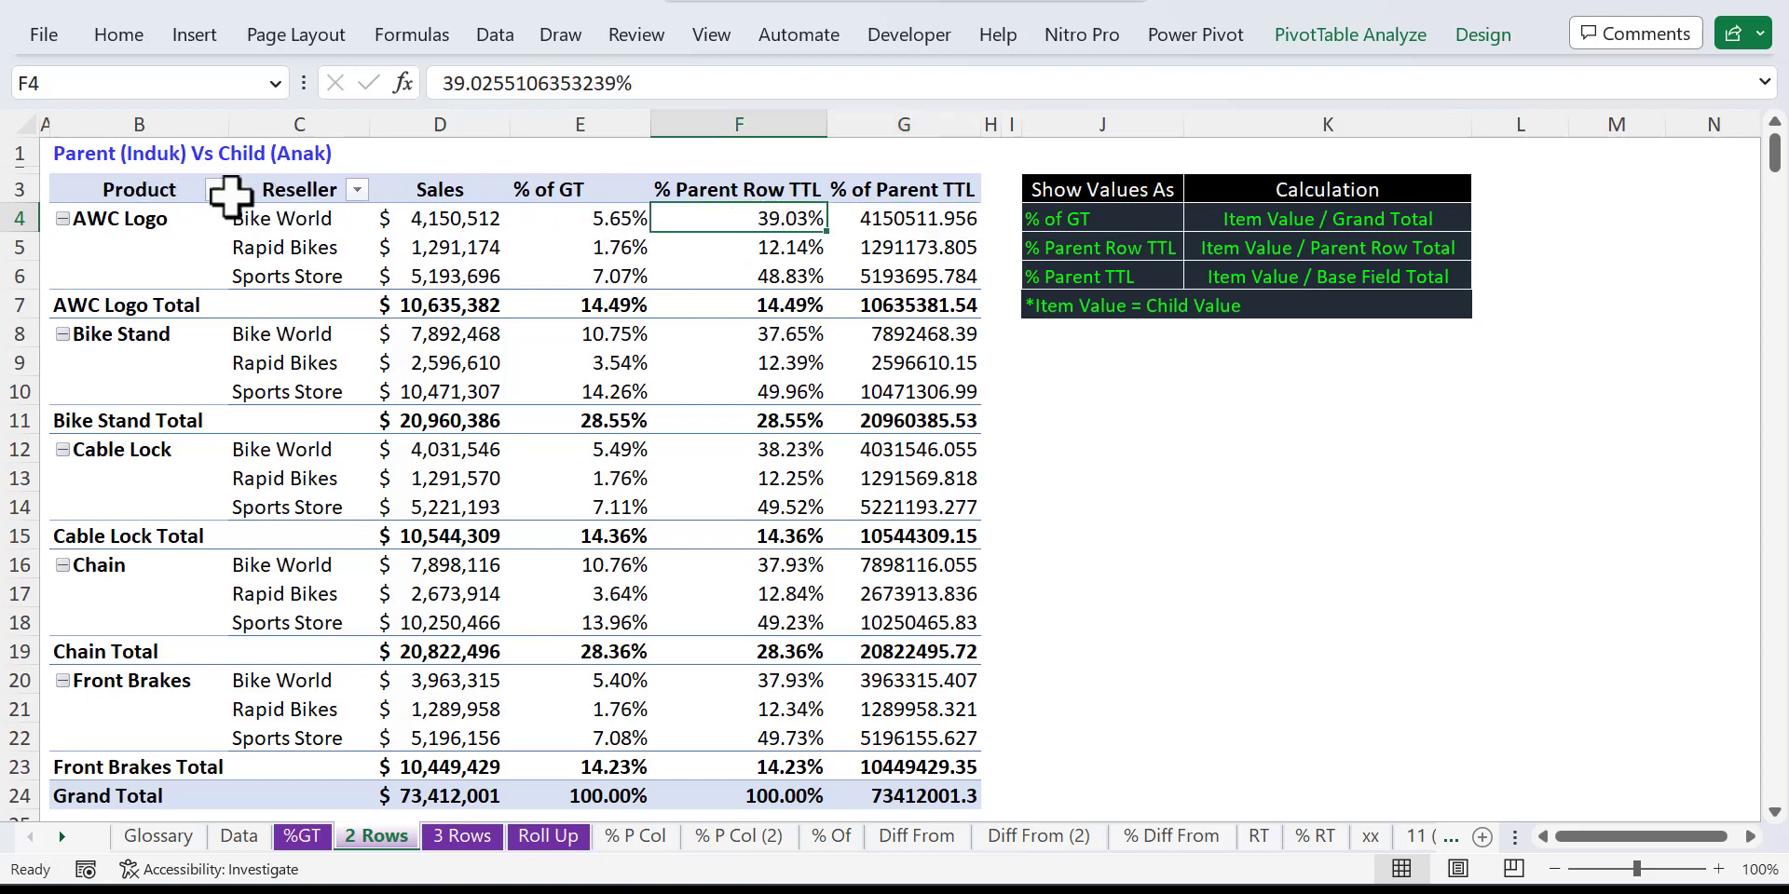
Step: Show the % of Parent TTL column as % of Parent Total with base field Product, and check AWC Logo's values against % Parent Row TTL
{"action": "right_click", "coordinate": [923, 216]}
{"action": "mouse_move", "coordinate": [1082, 590]}
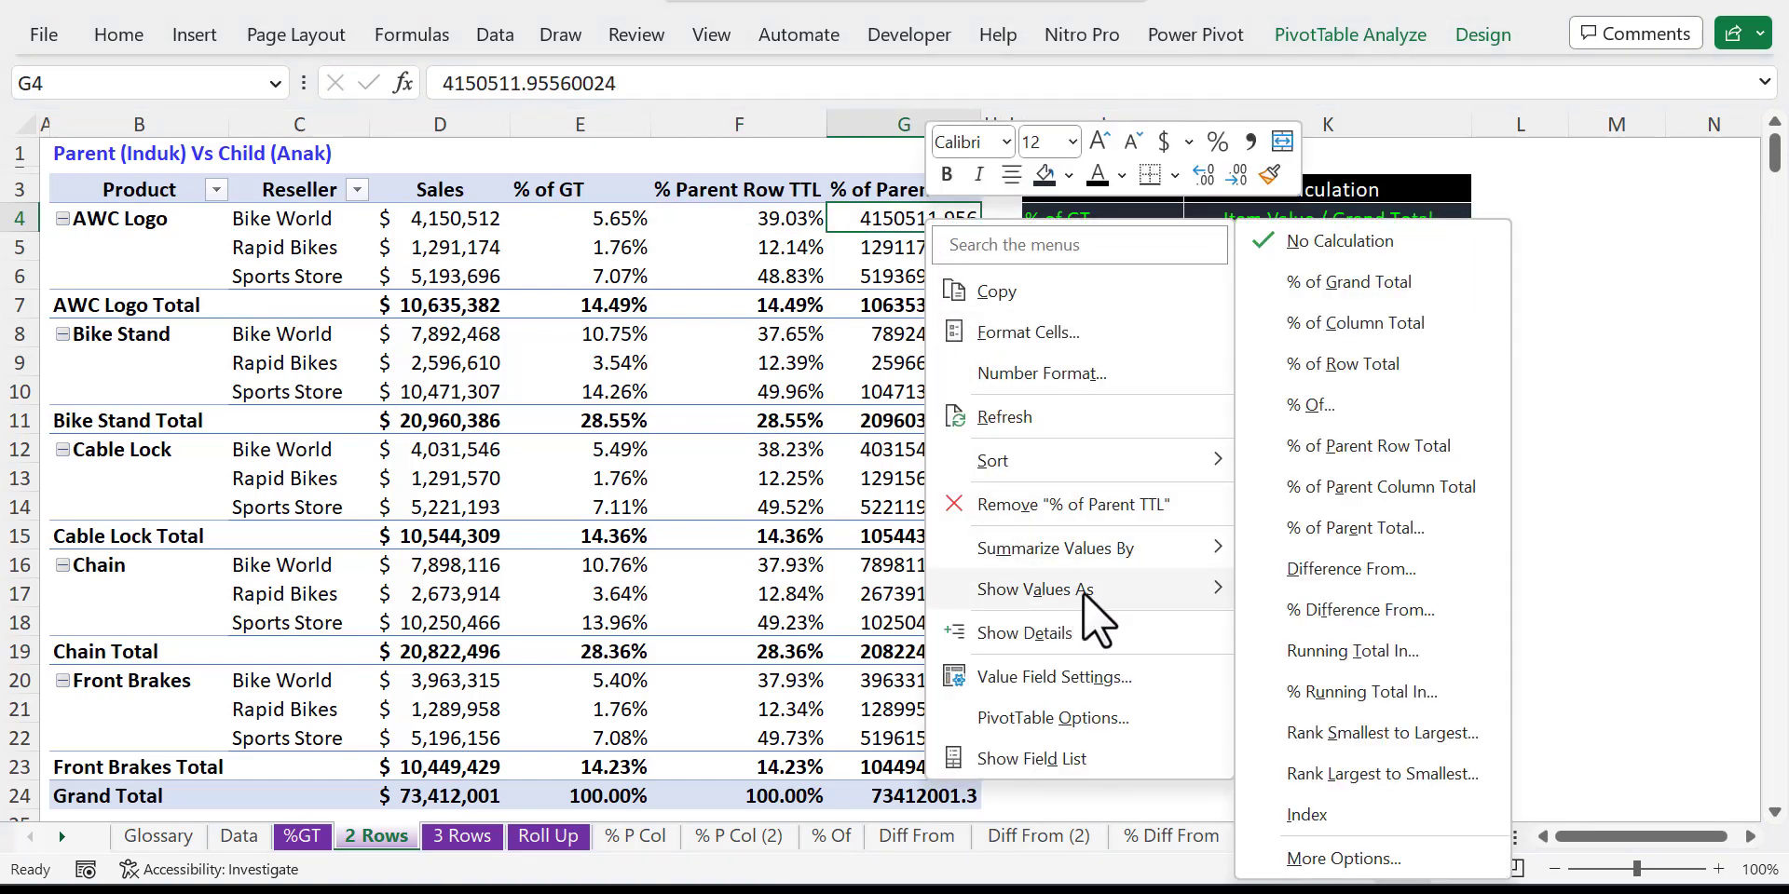
{"action": "left_click", "coordinate": [1379, 527]}
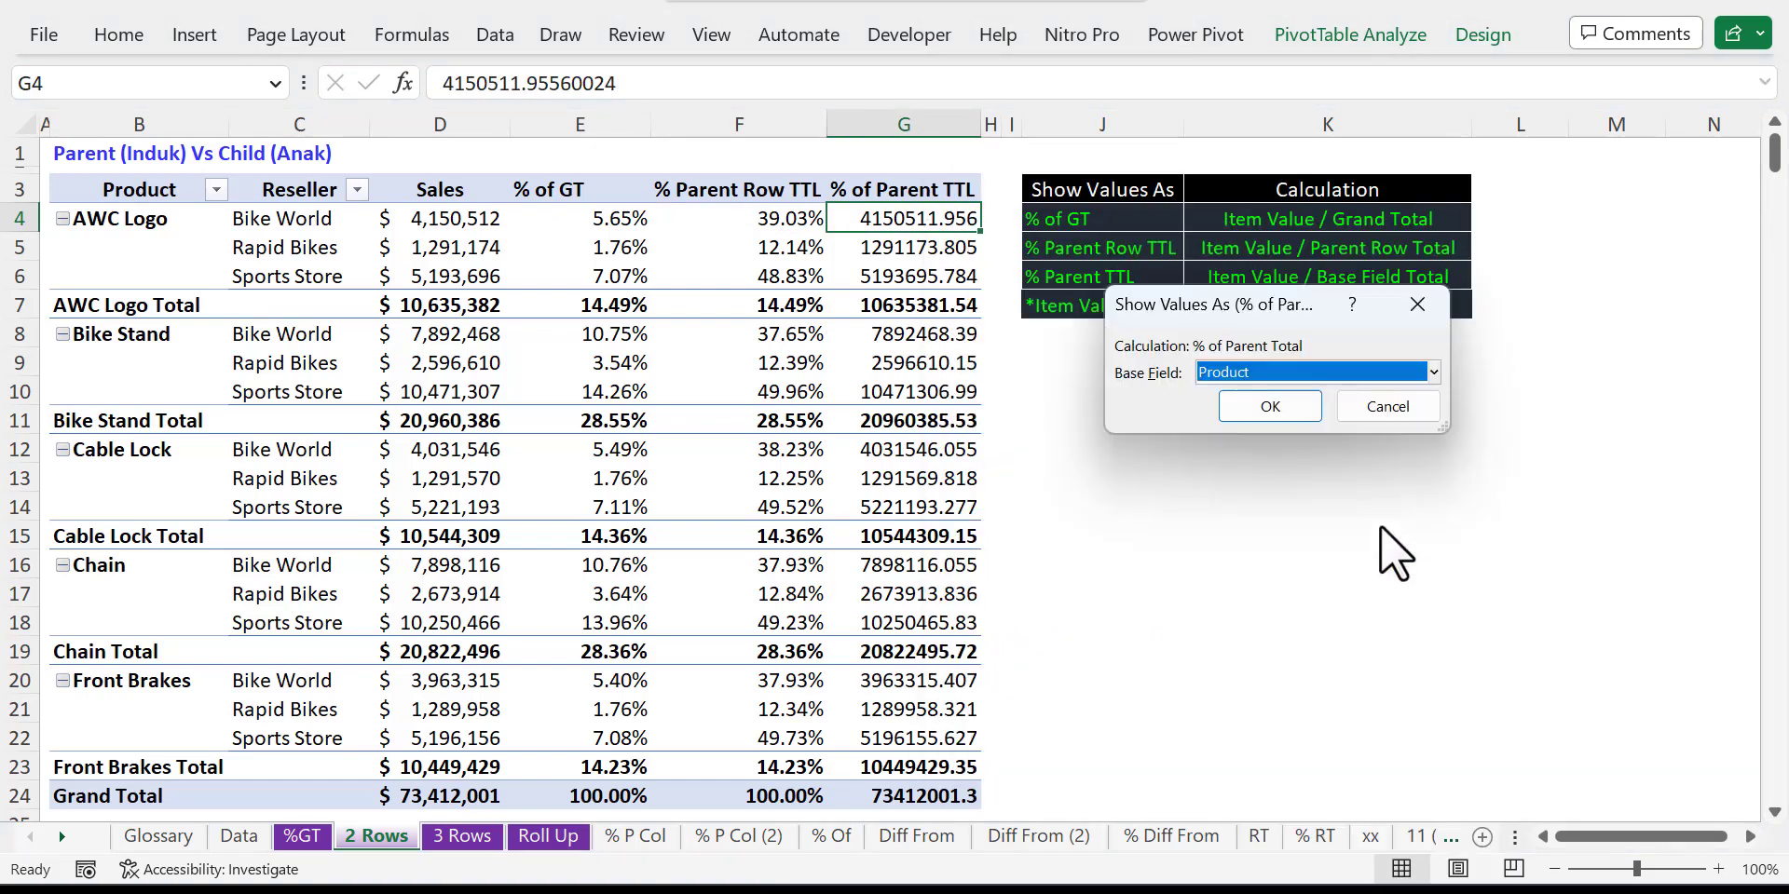
{"action": "left_click", "coordinate": [1328, 369]}
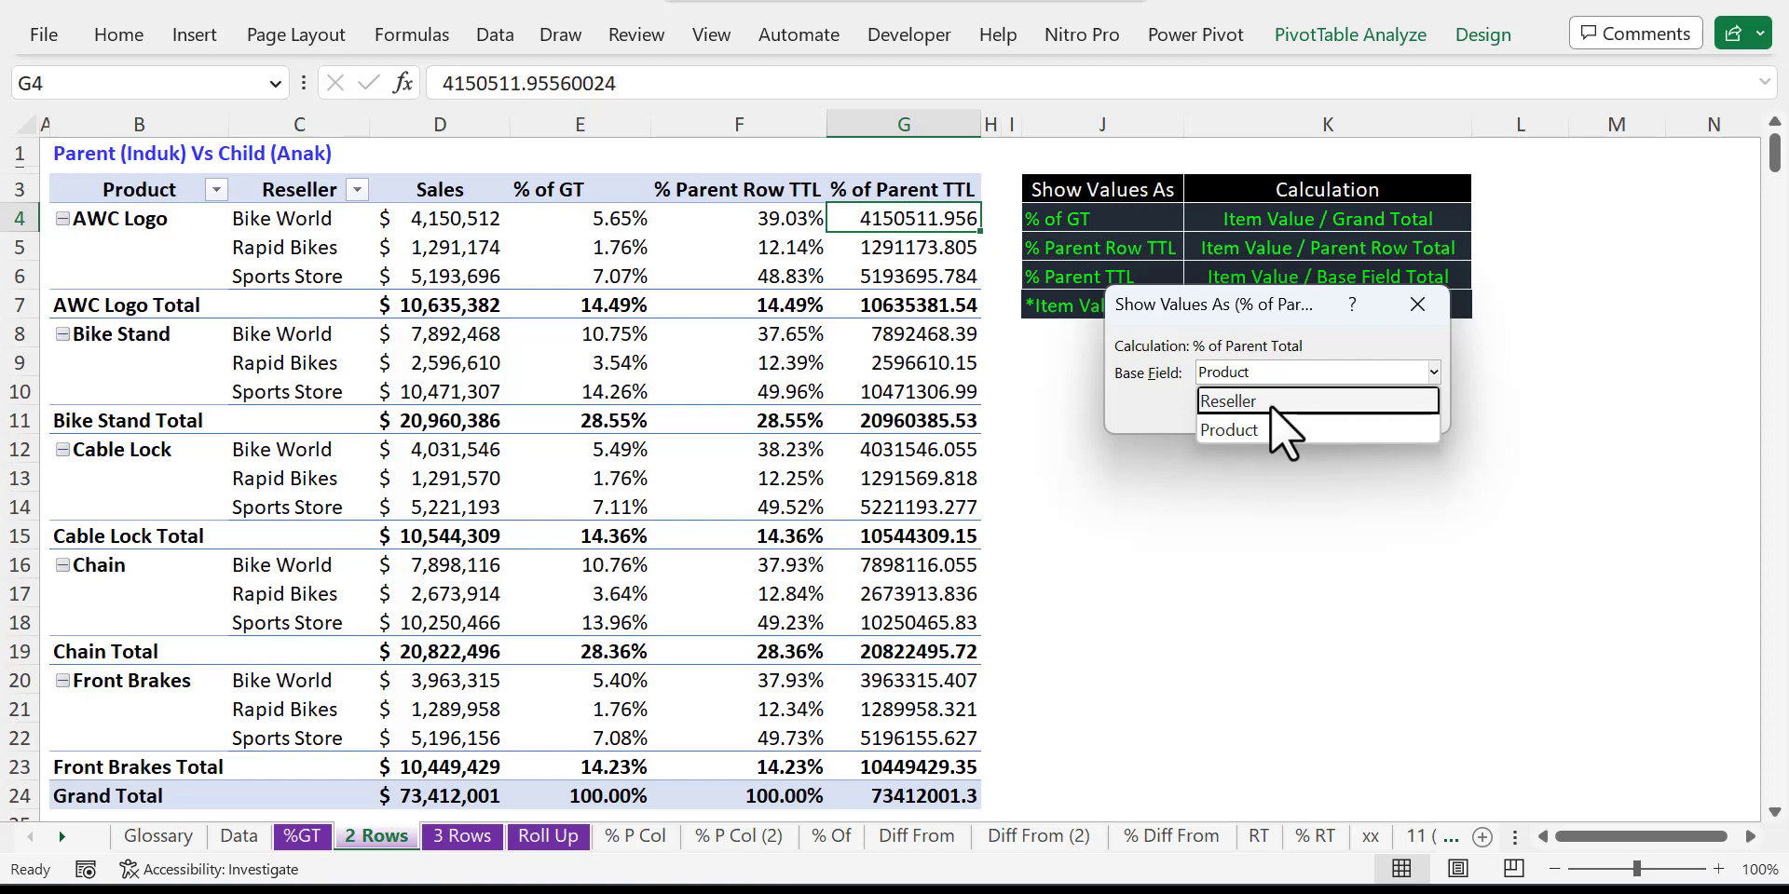
{"action": "left_click", "coordinate": [1269, 428]}
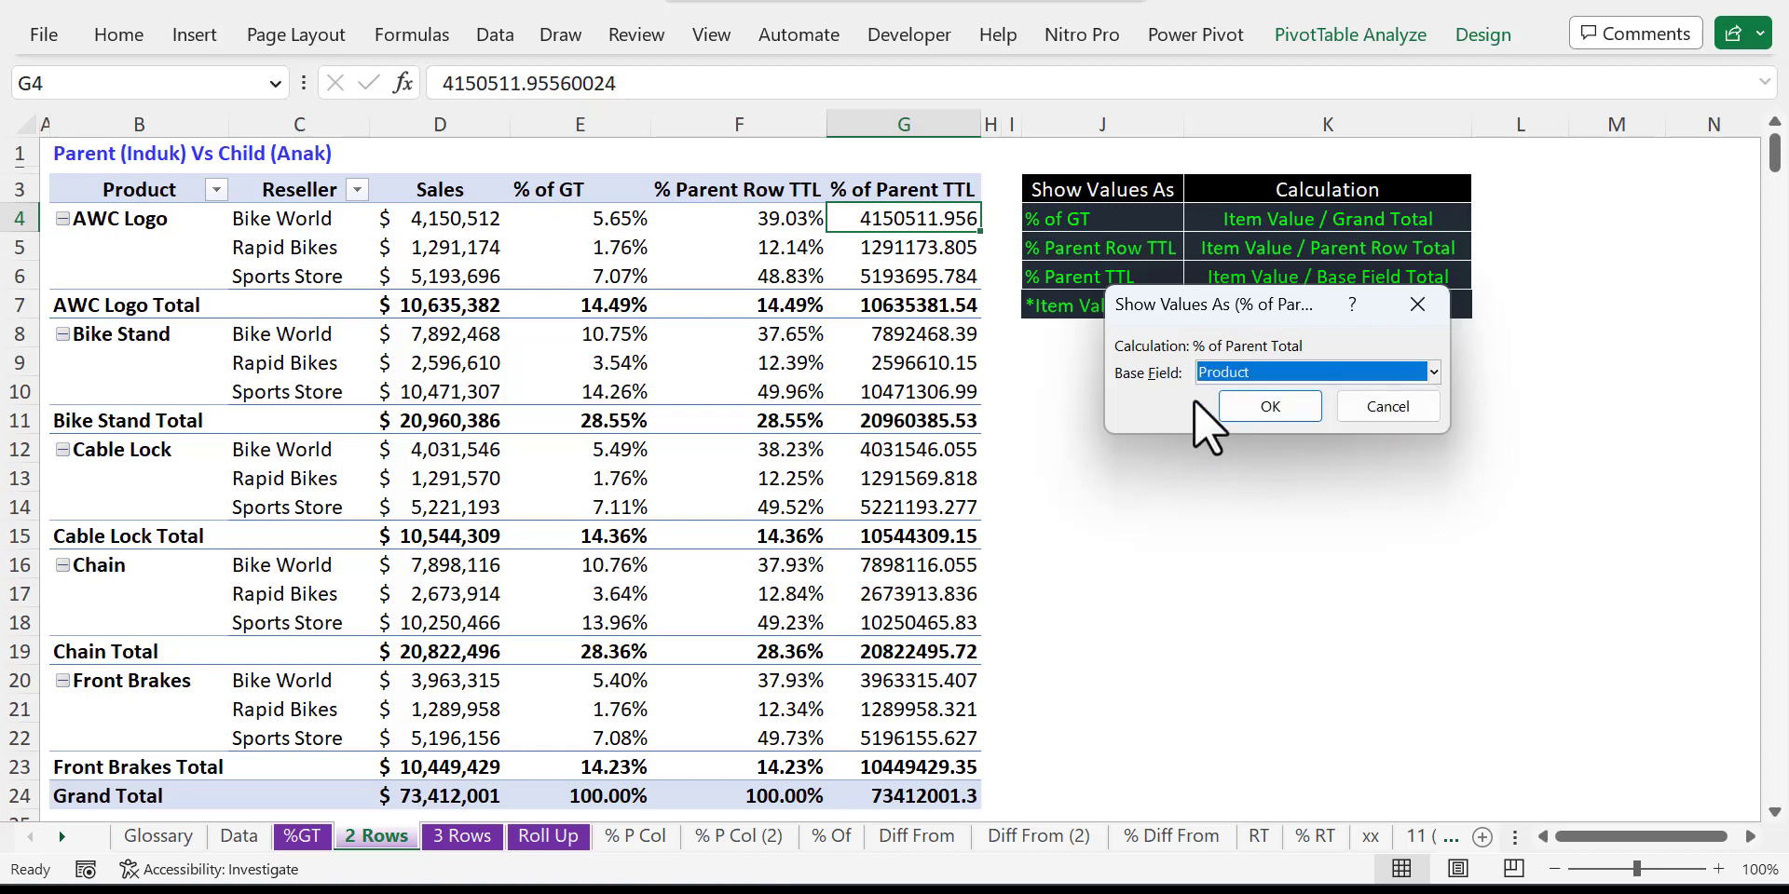
{"action": "left_click", "coordinate": [1269, 406]}
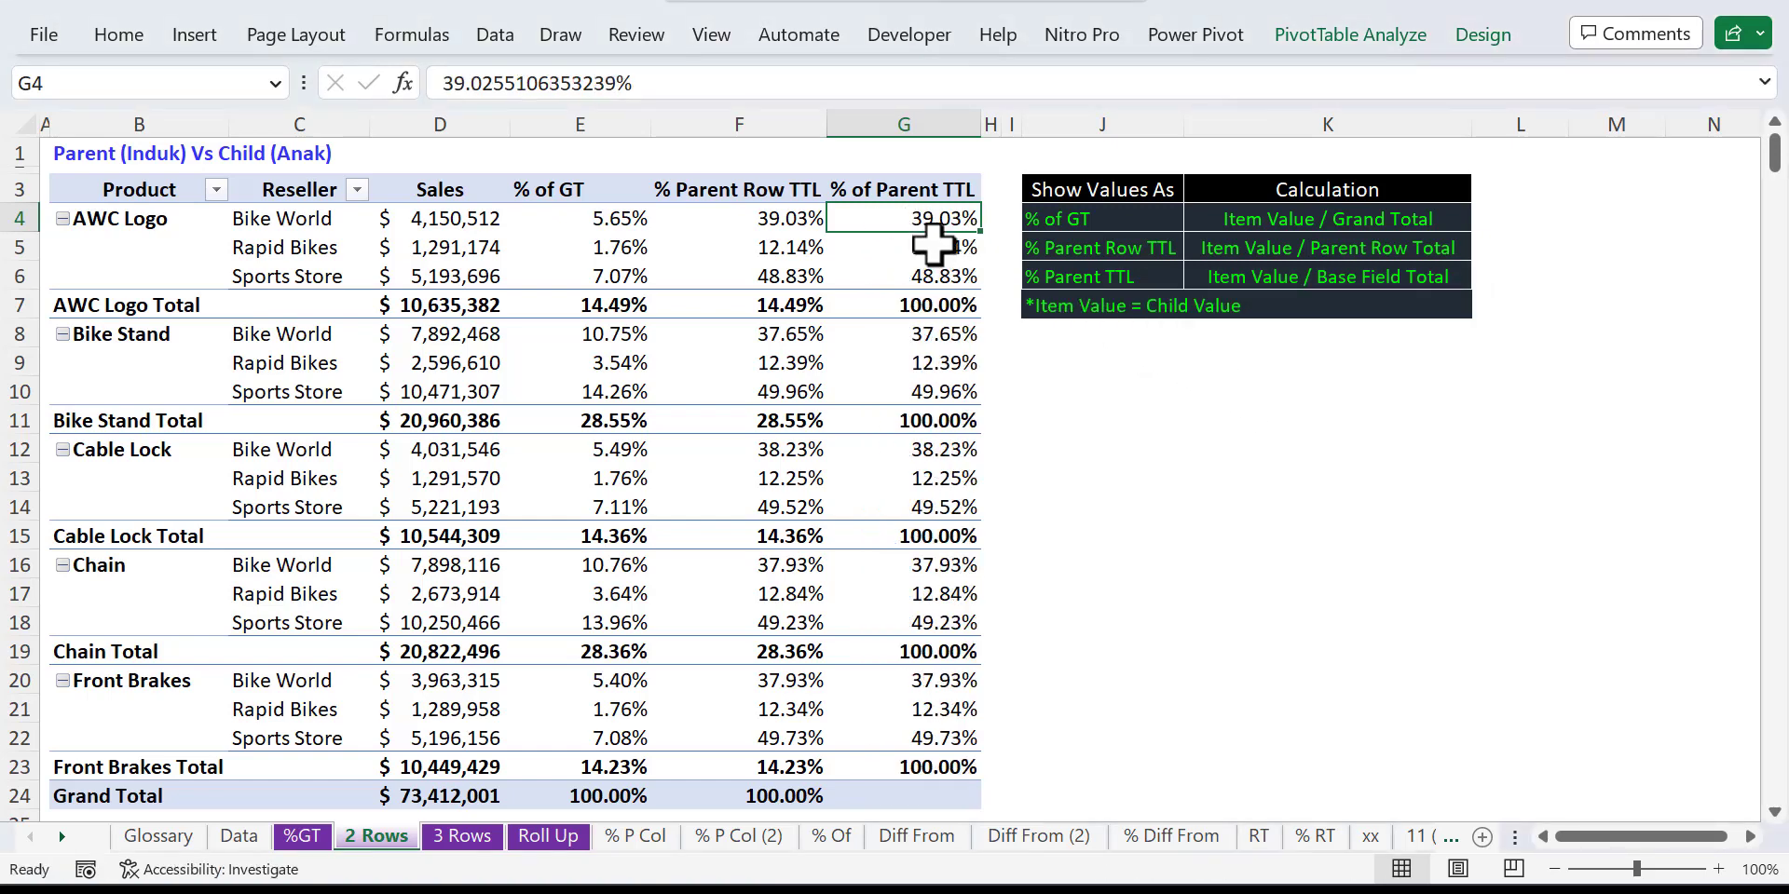
{"action": "left_click_drag", "start_coordinate": [795, 222], "coordinate": [882, 271]}
{"action": "left_click", "coordinate": [893, 299]}
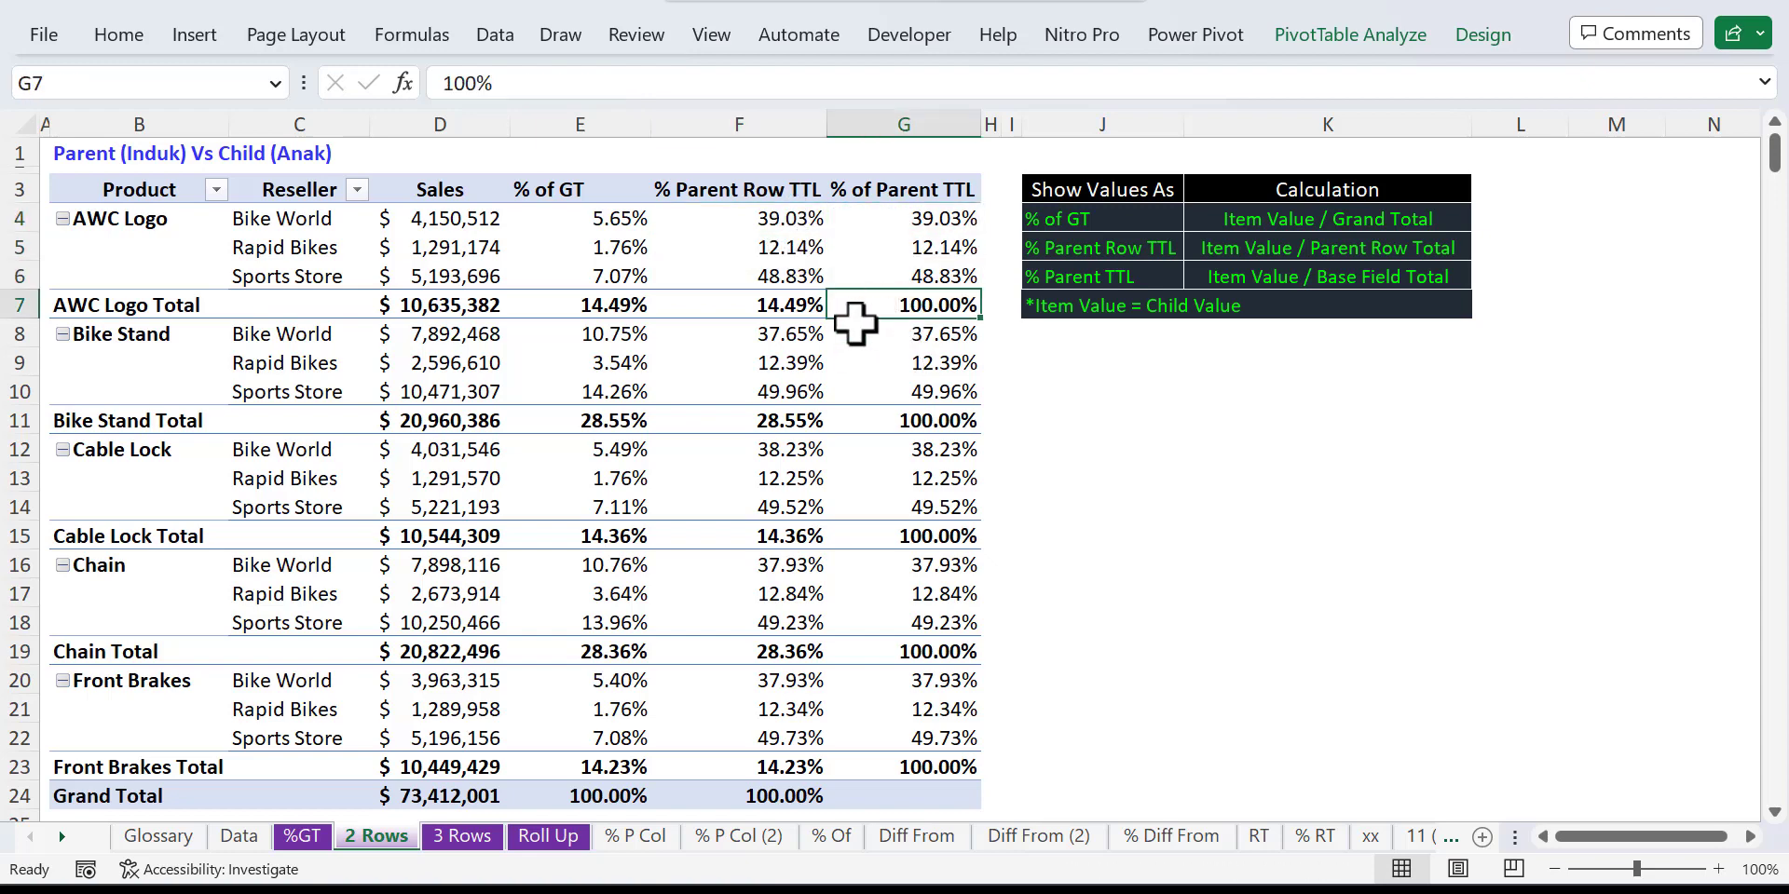
Step: Trace the % of Parent TTL values from the AWC Logo Total row up to AWC Logo's Bike World row
{"action": "key", "text": "Up"}
{"action": "key", "text": "Up"}
{"action": "key", "text": "Up"}
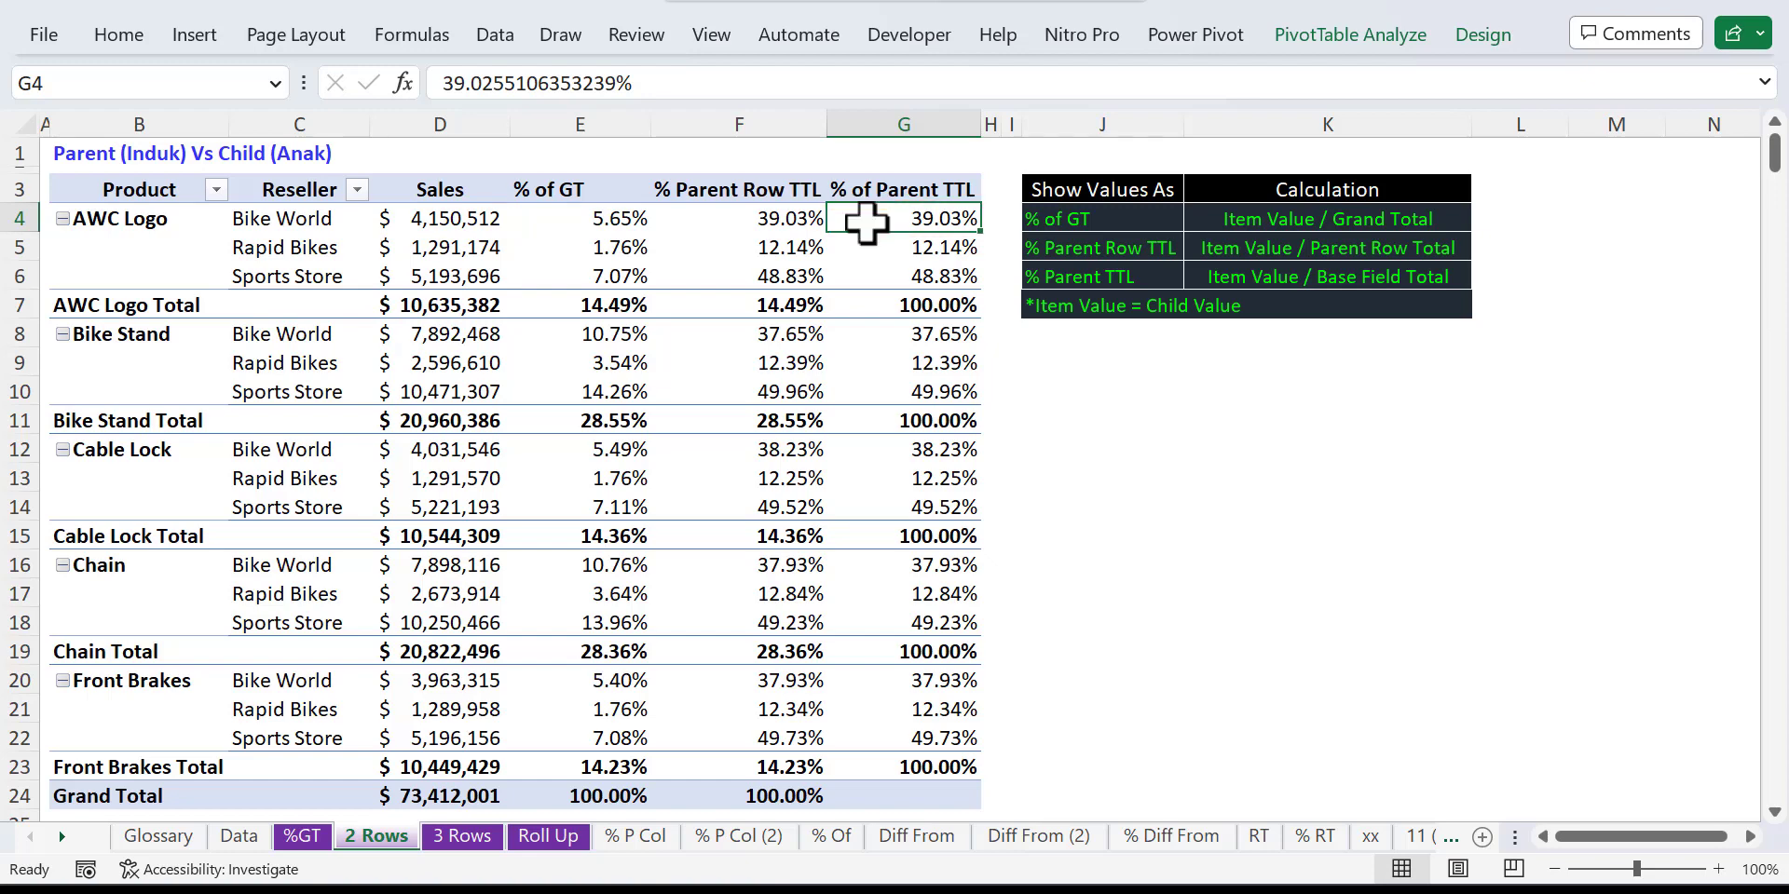
Step: On the 3 Rows sheet, unhide the hidden columns G to I between columns F and J
{"action": "key", "text": "ctrl+Page_Down"}
{"action": "left_click_drag", "start_coordinate": [951, 119], "coordinate": [1042, 128]}
{"action": "right_click", "coordinate": [1042, 130]}
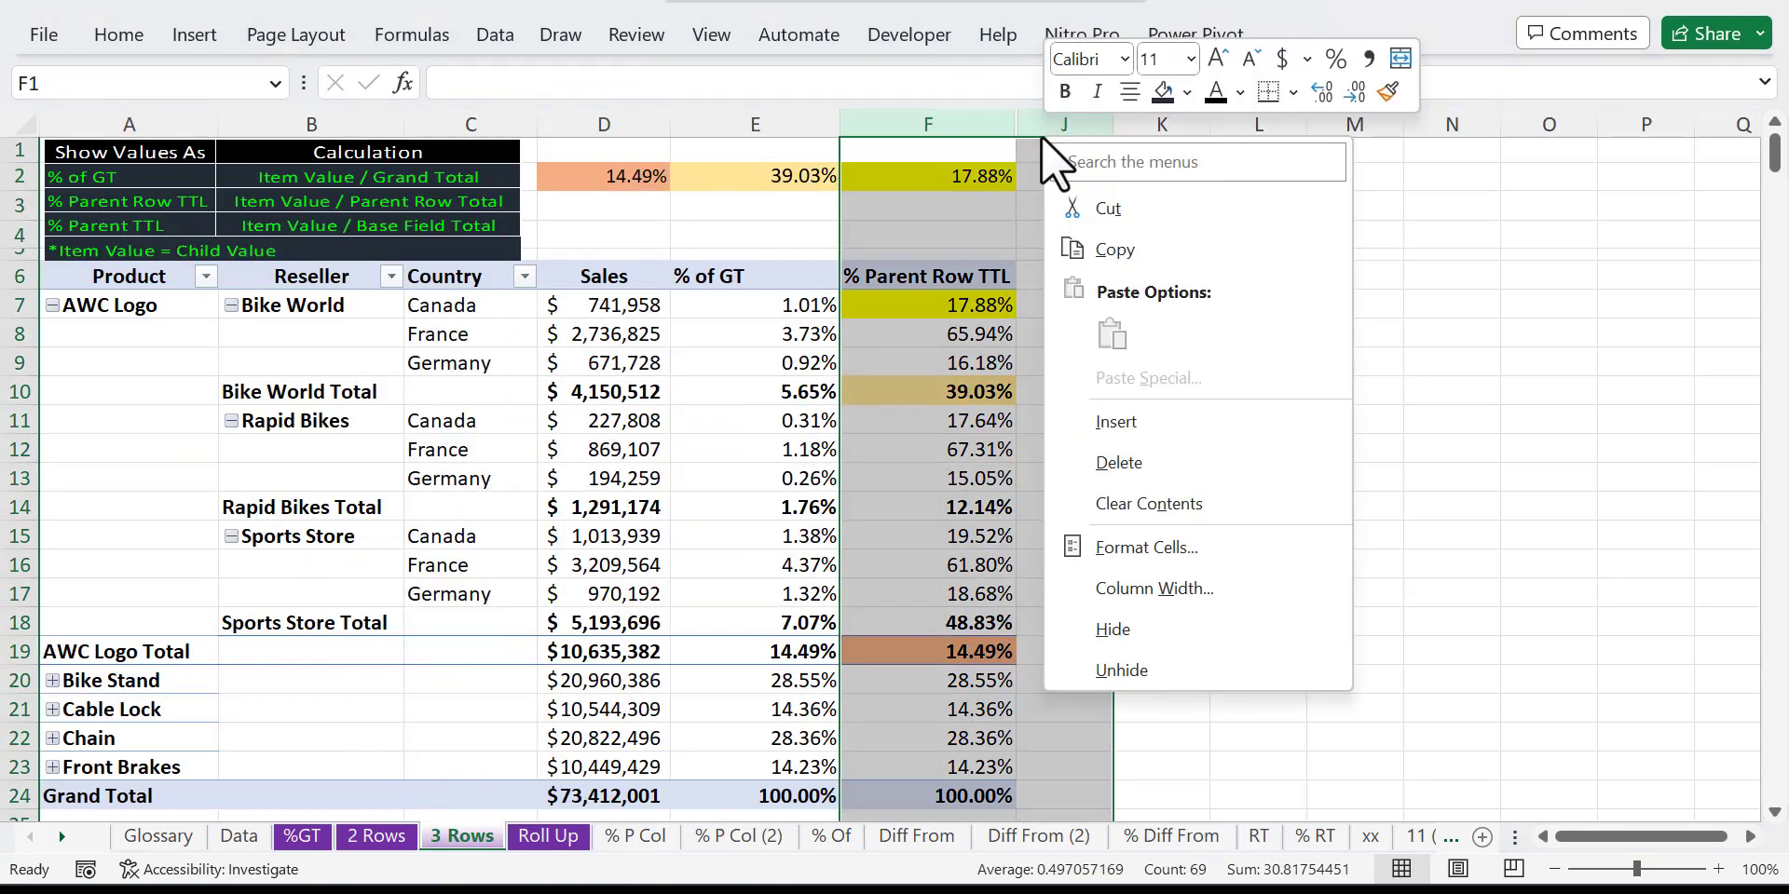
{"action": "left_click", "coordinate": [1123, 670]}
Step: View the base field choices of the % of Parent Total calculation for the first % of Parent TTL column, leaving its setting as is
{"action": "left_click", "coordinate": [1111, 304]}
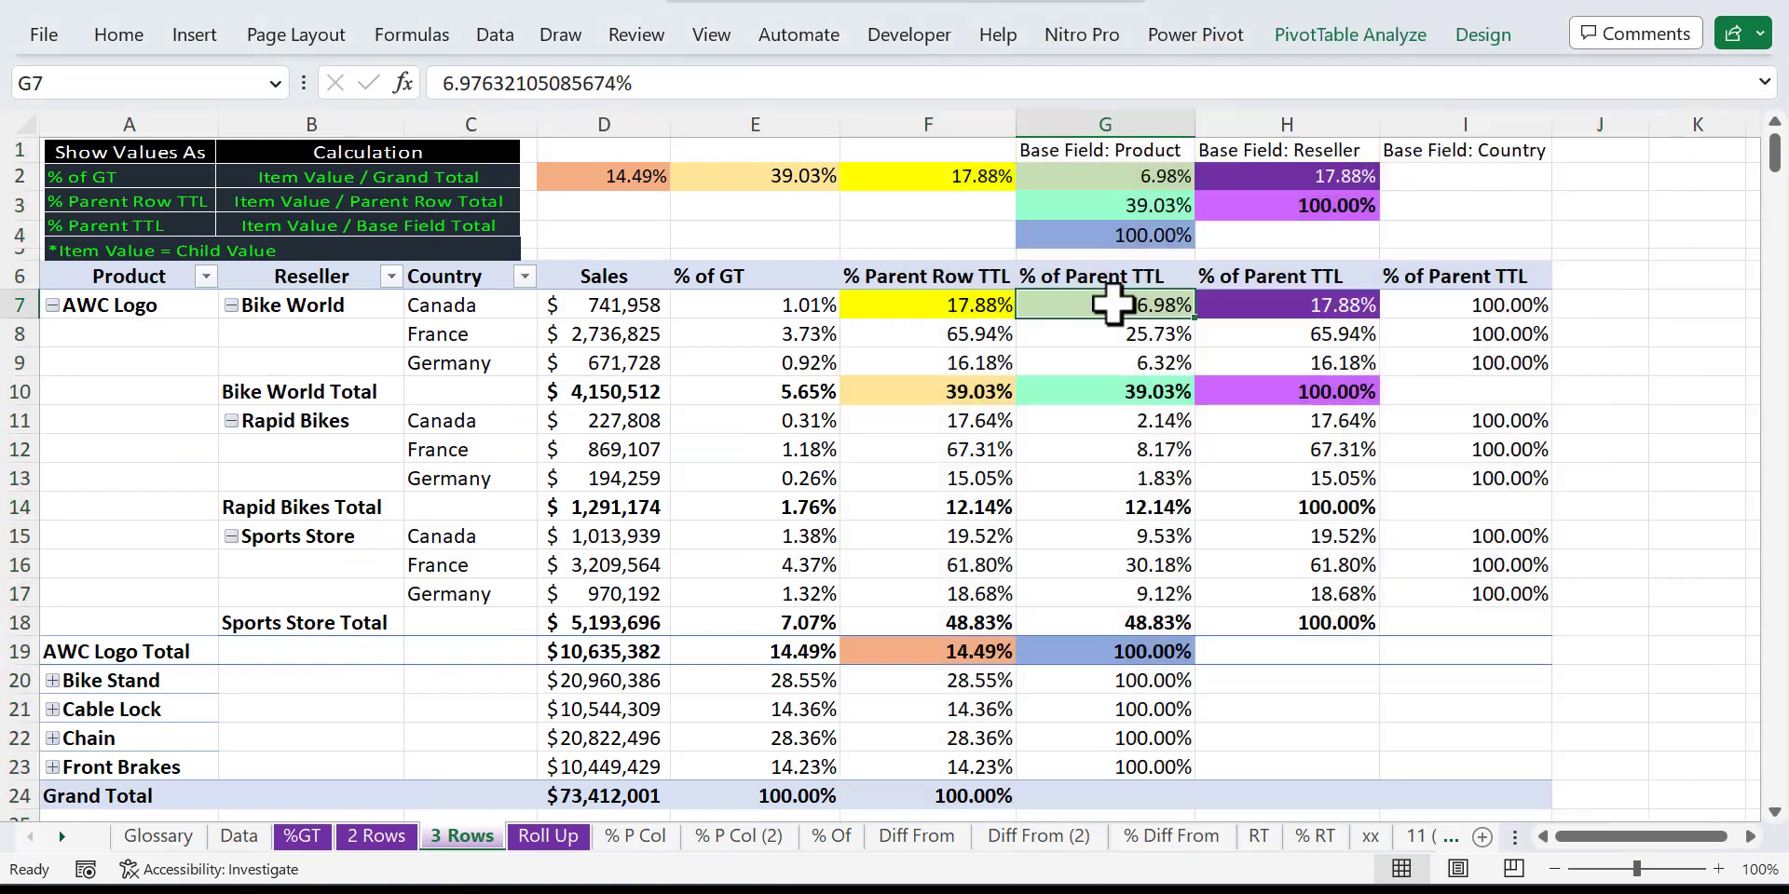
{"action": "right_click", "coordinate": [1111, 304]}
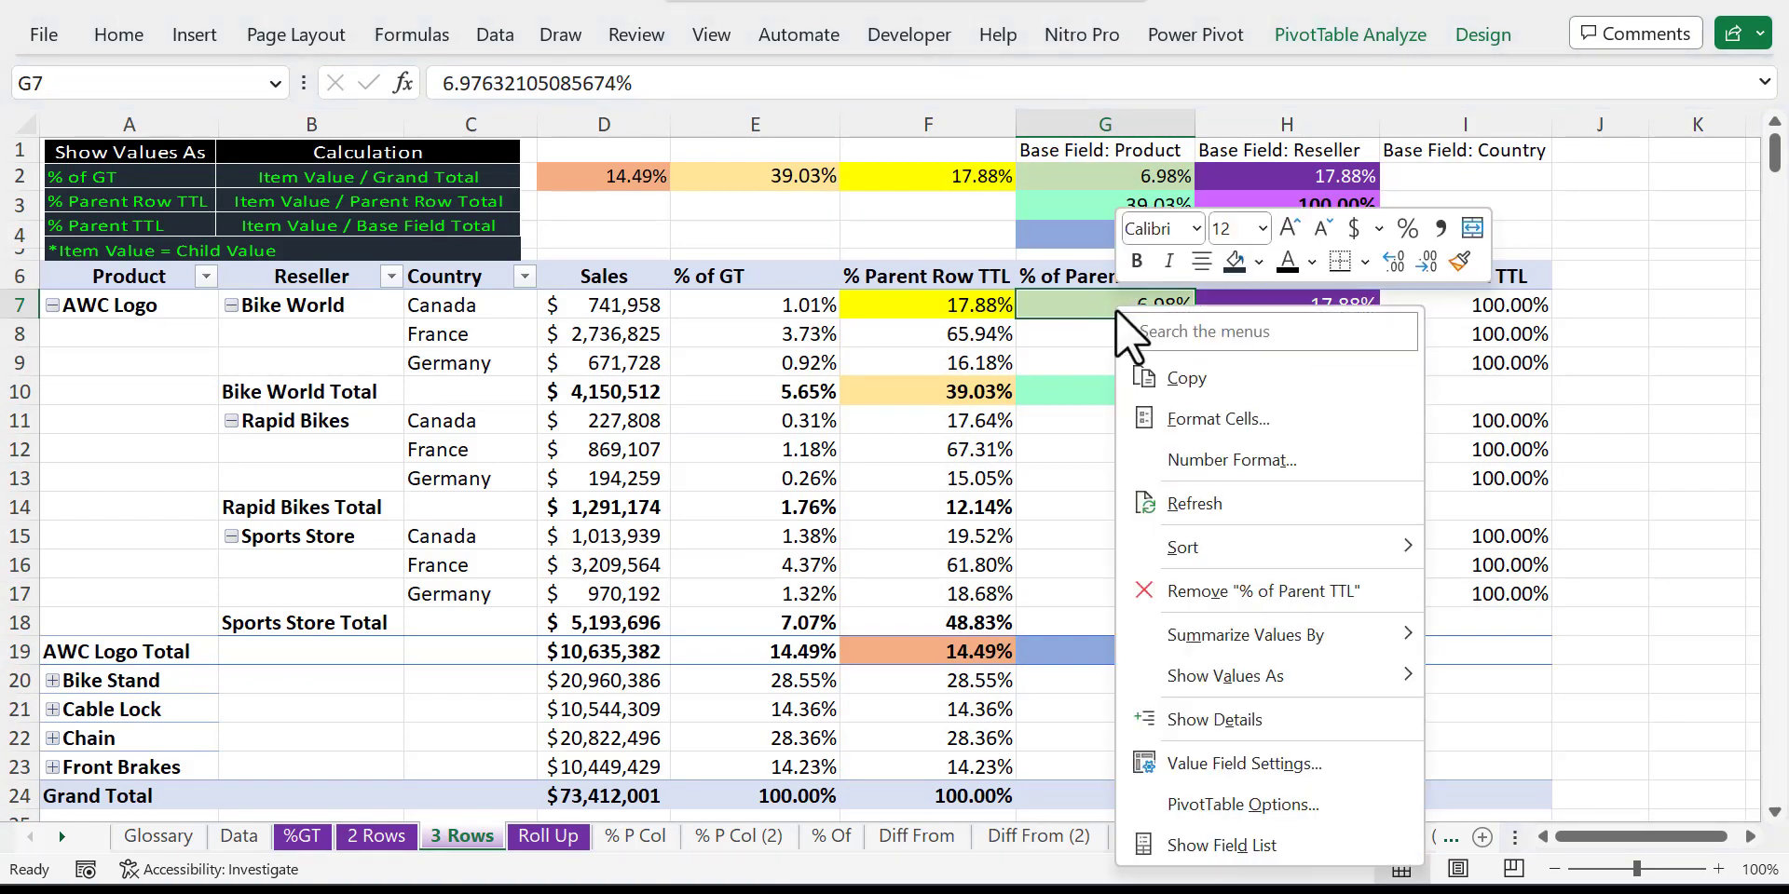
{"action": "mouse_move", "coordinate": [1252, 662]}
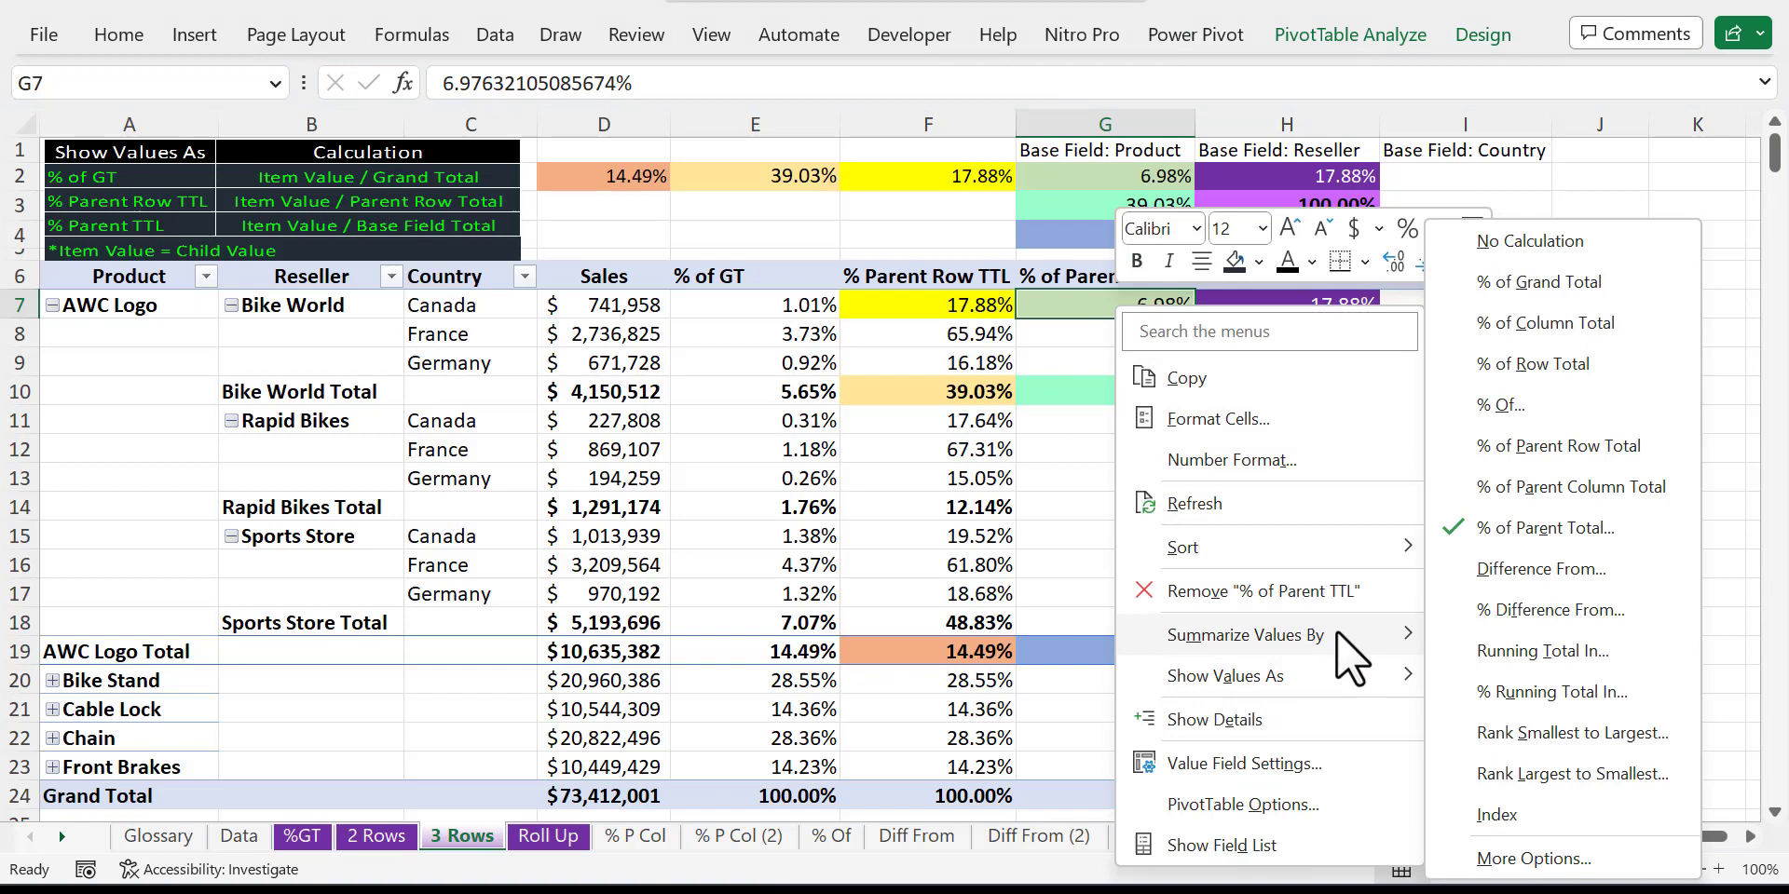
{"action": "left_click", "coordinate": [1534, 516]}
{"action": "left_click", "coordinate": [1334, 377]}
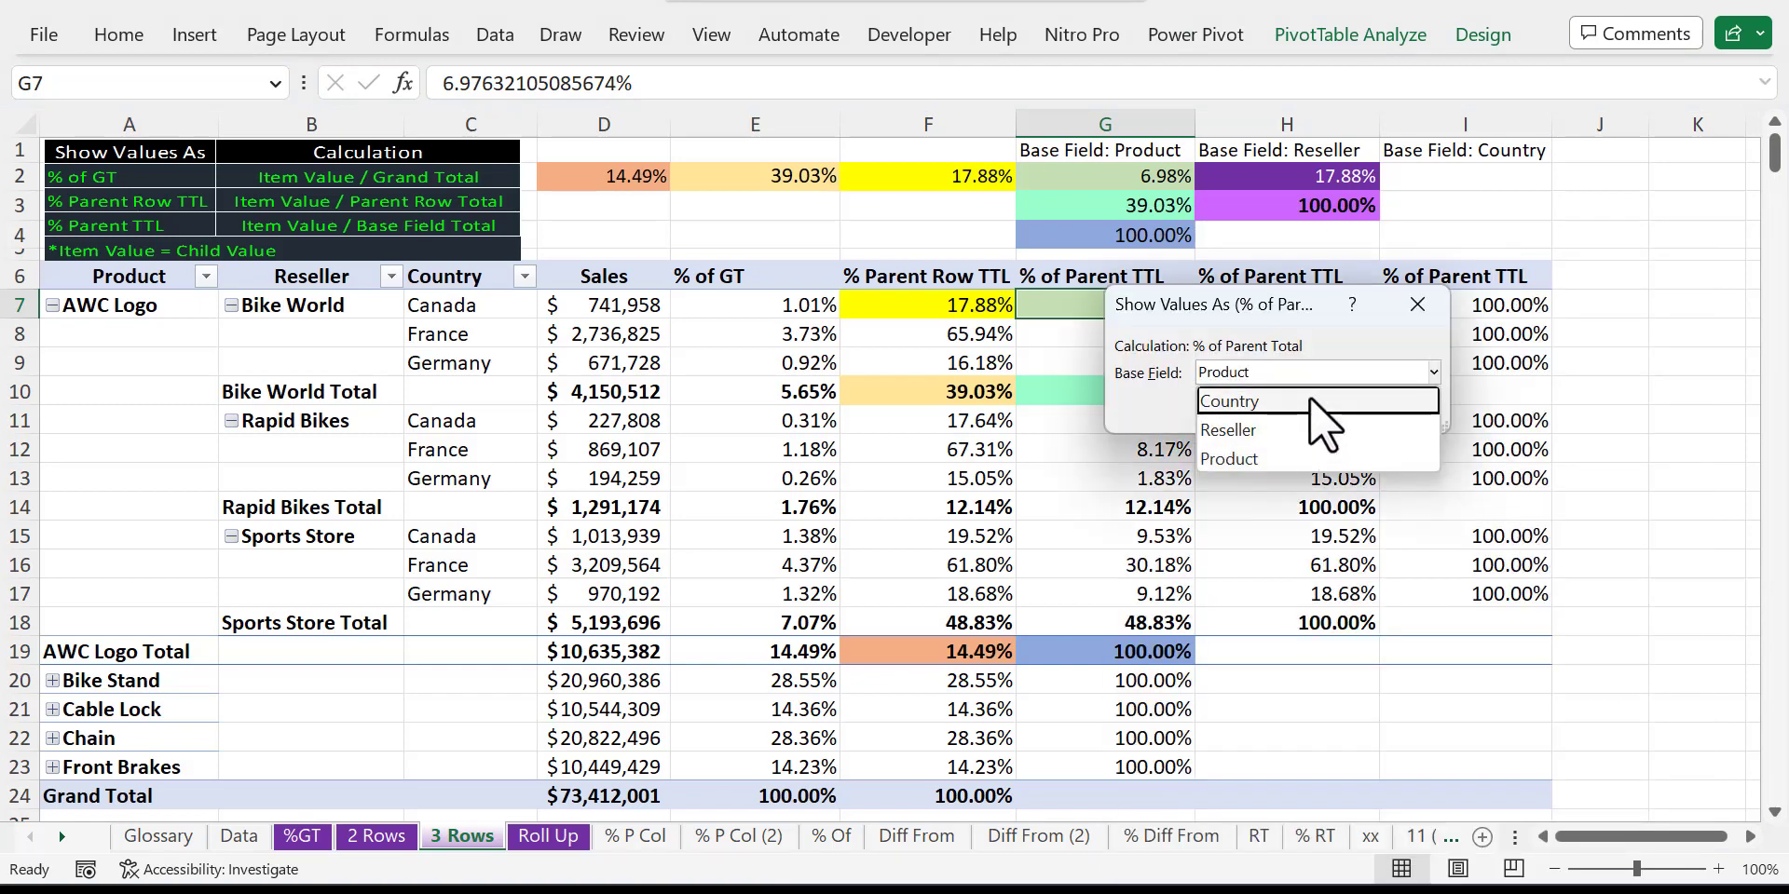
{"action": "key", "text": "Escape"}
{"action": "key", "text": "Escape"}
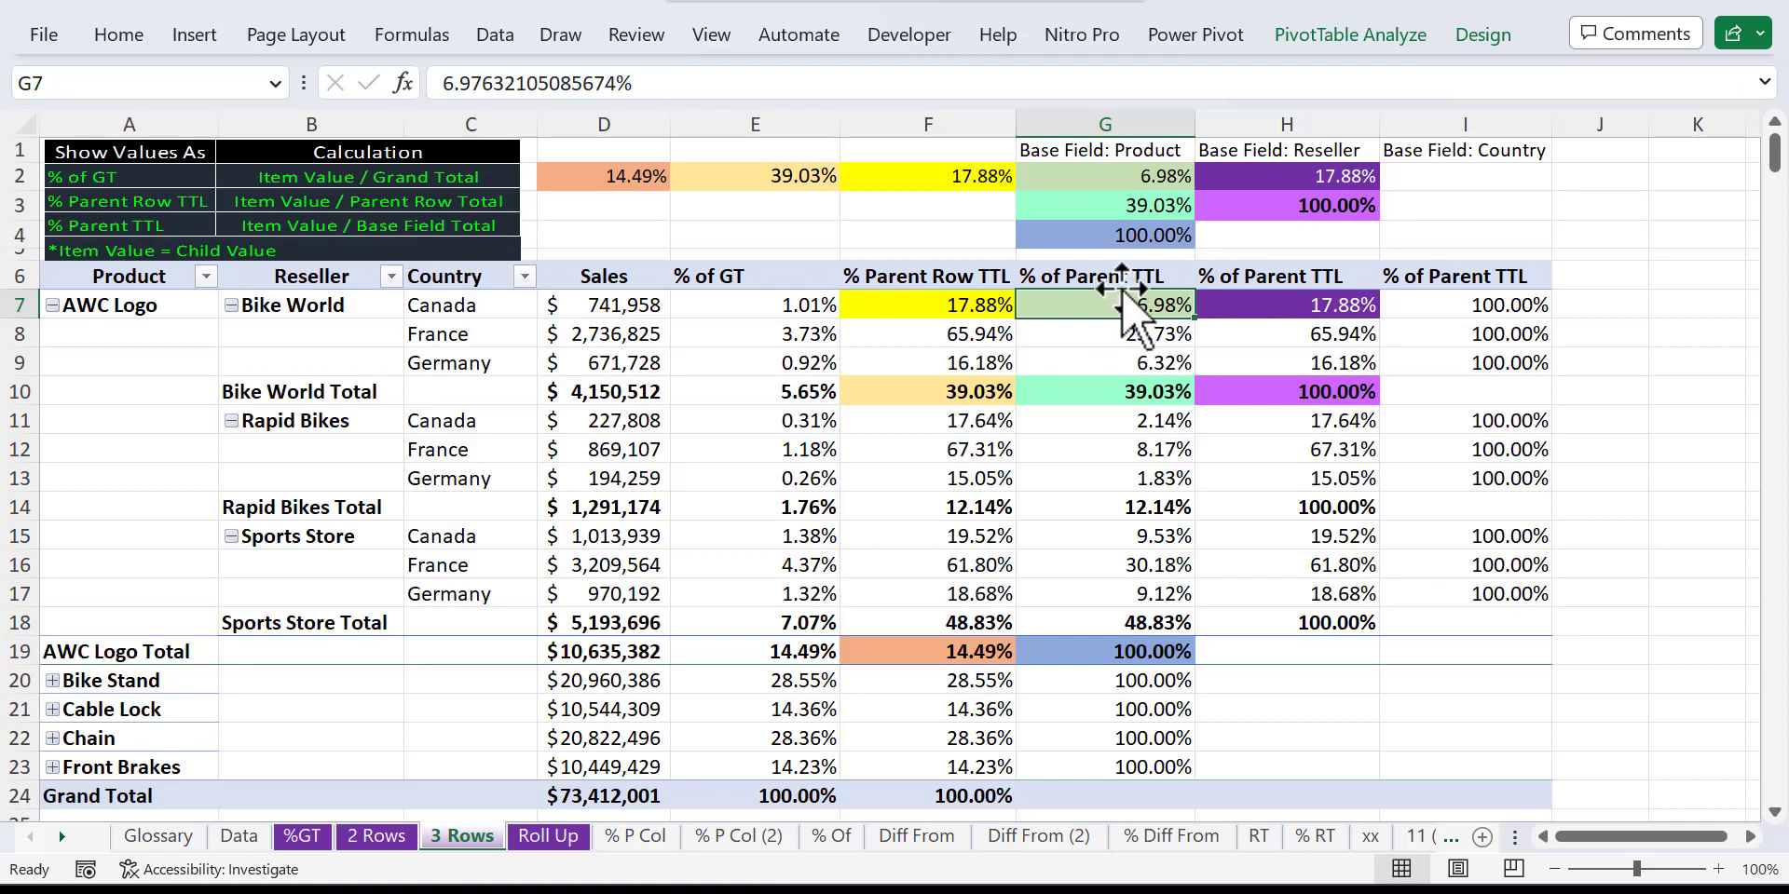
Step: Compare the Base Field: Product and Base Field: Reseller columns for AWC Logo's Bike World sales in Canada
{"action": "left_click", "coordinate": [1104, 154]}
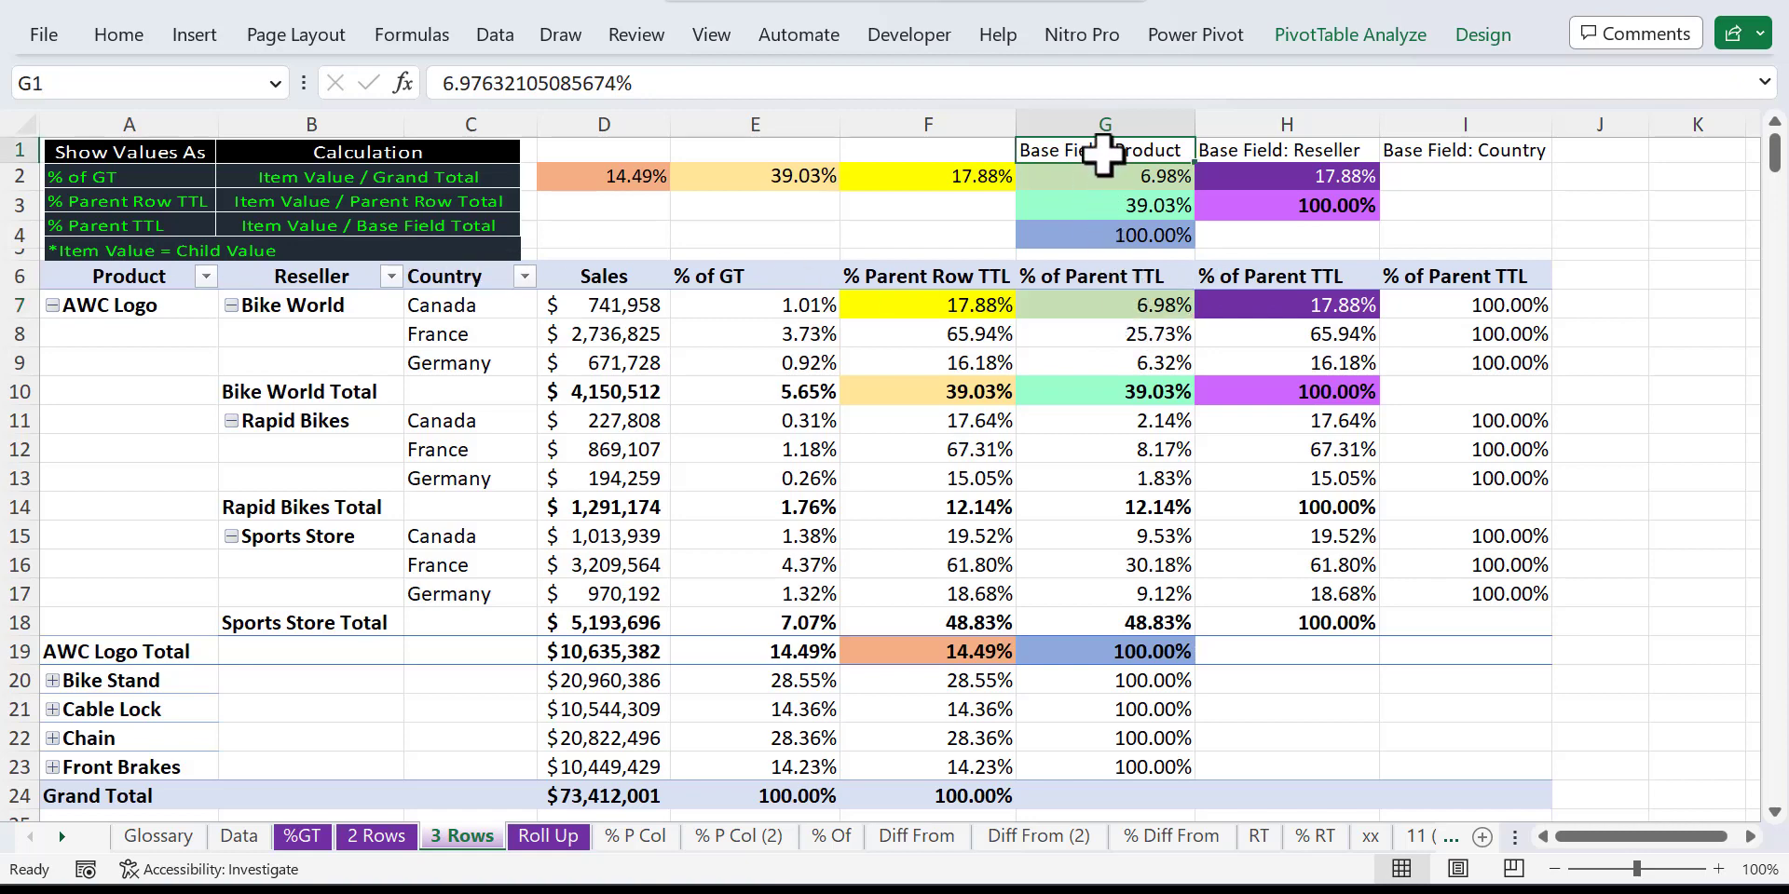
{"action": "left_click", "coordinate": [1130, 315]}
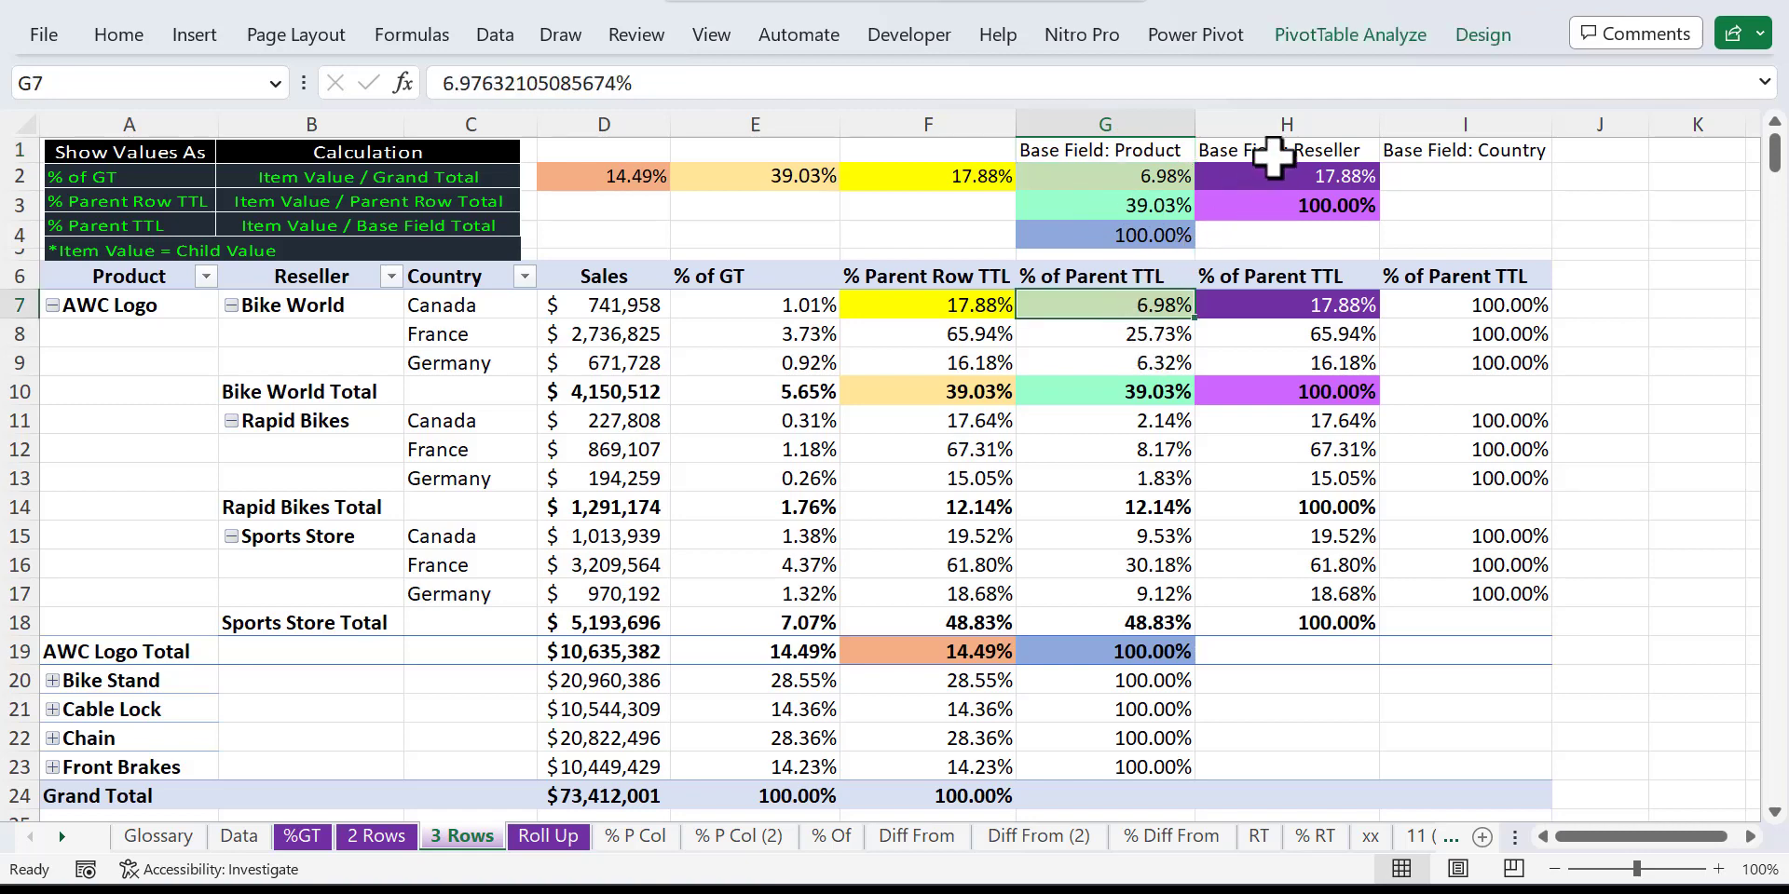
{"action": "left_click", "coordinate": [1310, 306]}
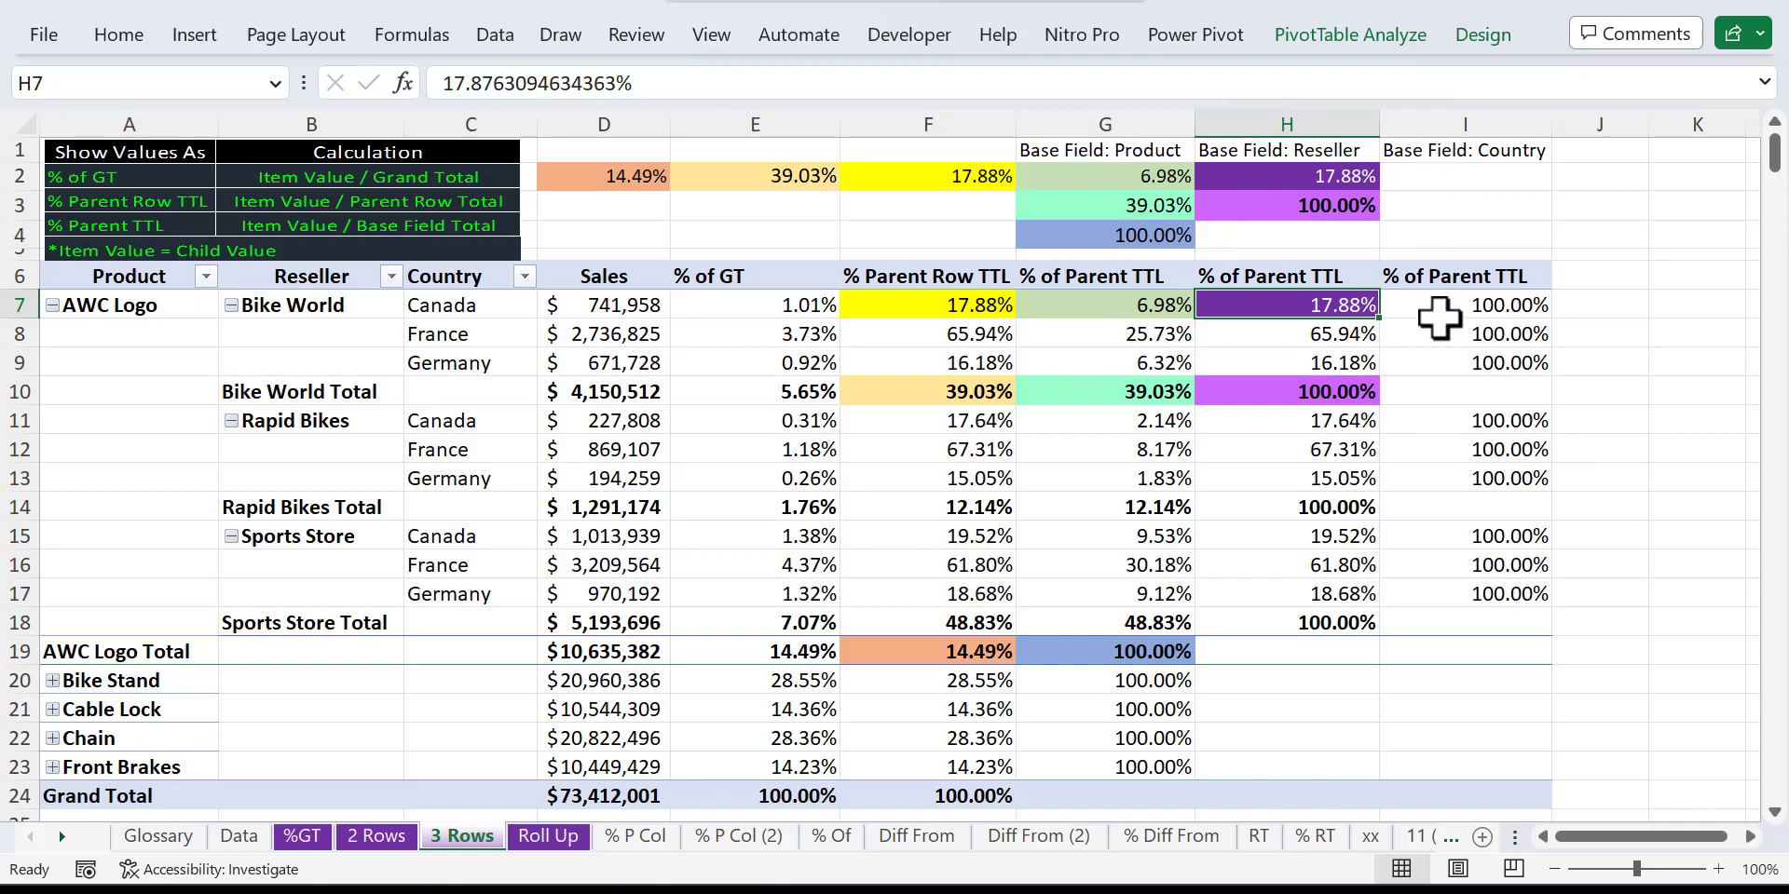
Step: Inspect the Base Field: Product check formulas in G2, G3 and G4 against pivot cells G7, G10 and G19, leaving each formula as it is
{"action": "left_click", "coordinate": [1072, 302]}
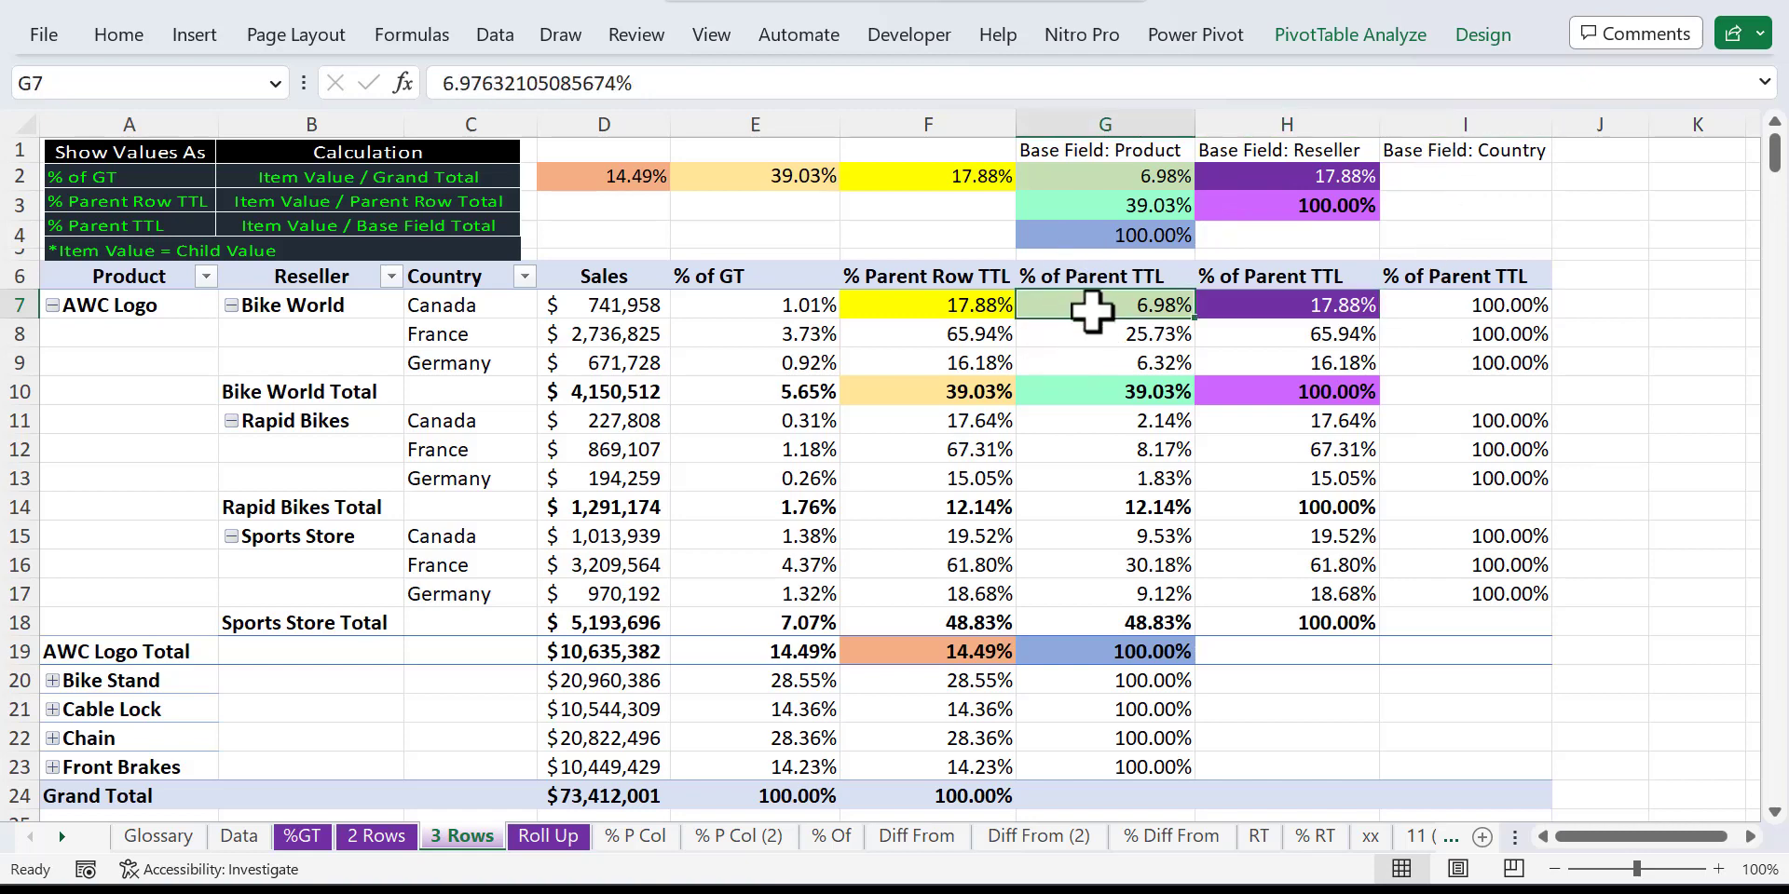
{"action": "left_click", "coordinate": [1081, 177]}
{"action": "left_click", "coordinate": [809, 86]}
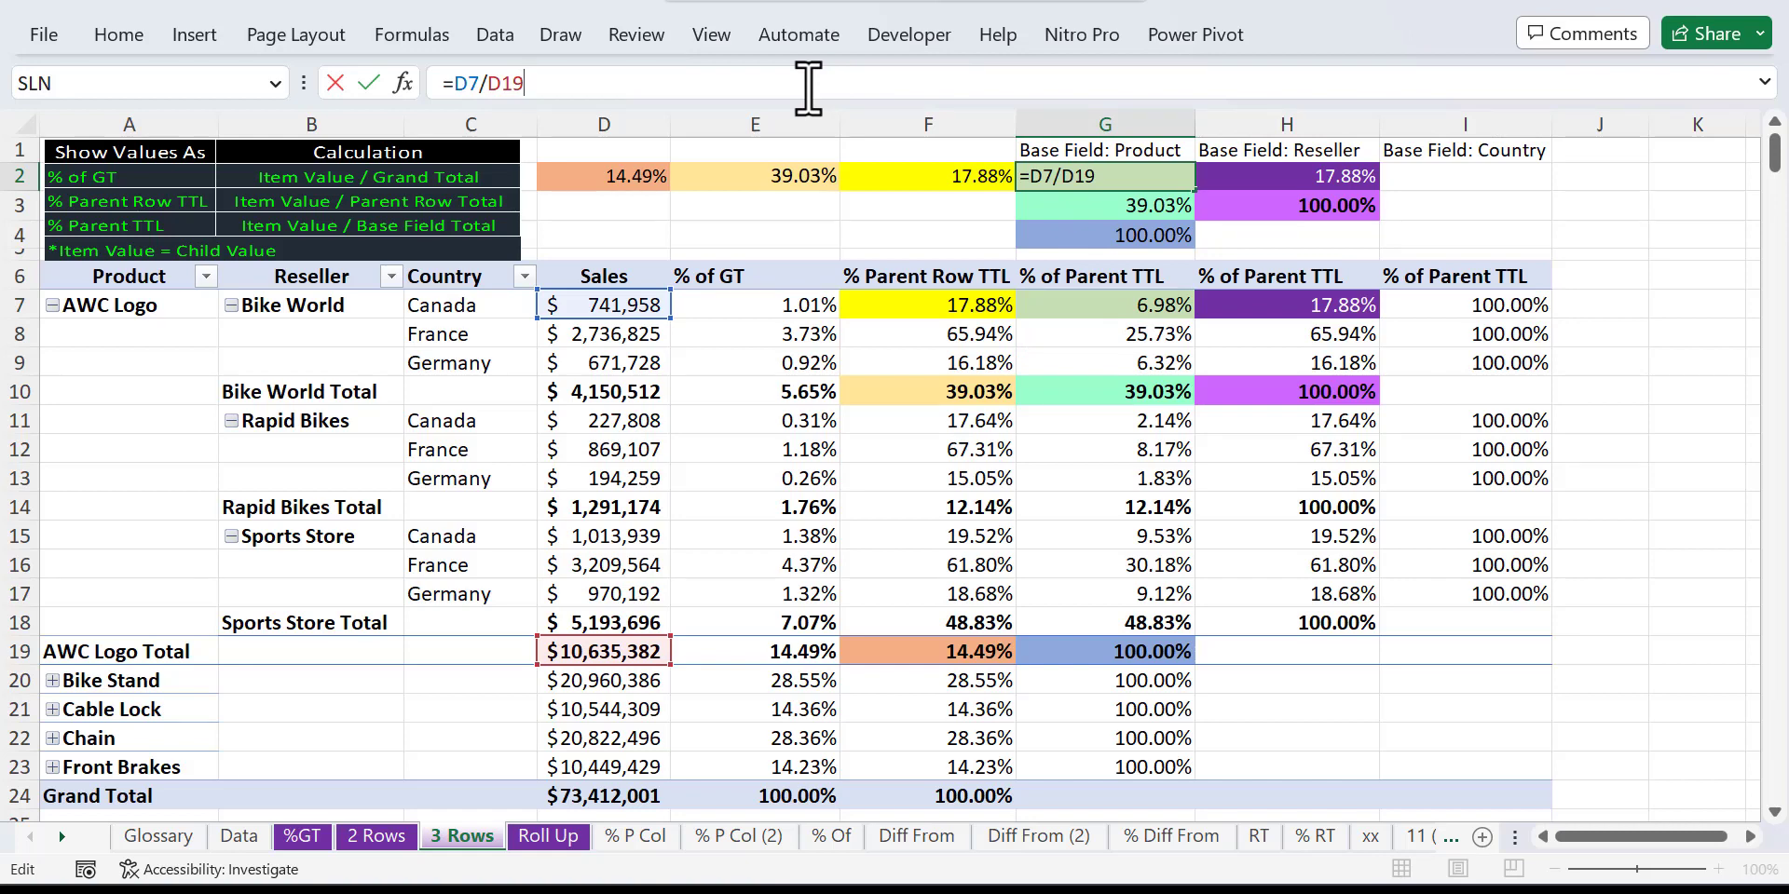
{"action": "key", "text": "Escape"}
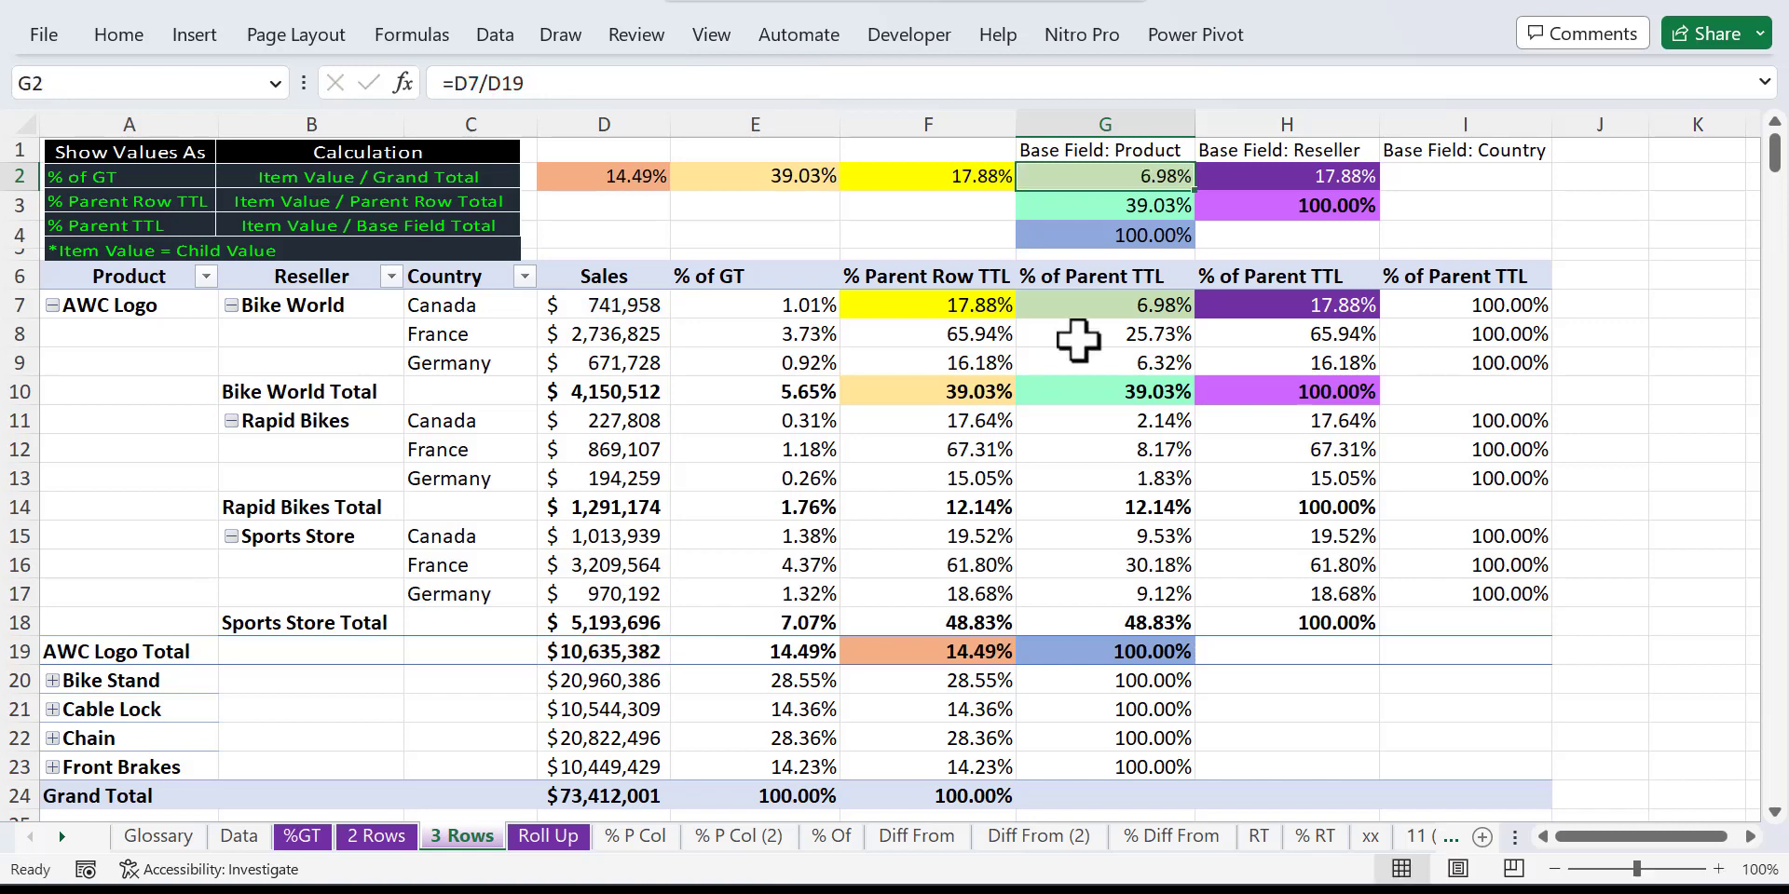
{"action": "left_click", "coordinate": [1088, 394]}
{"action": "left_click", "coordinate": [1092, 203]}
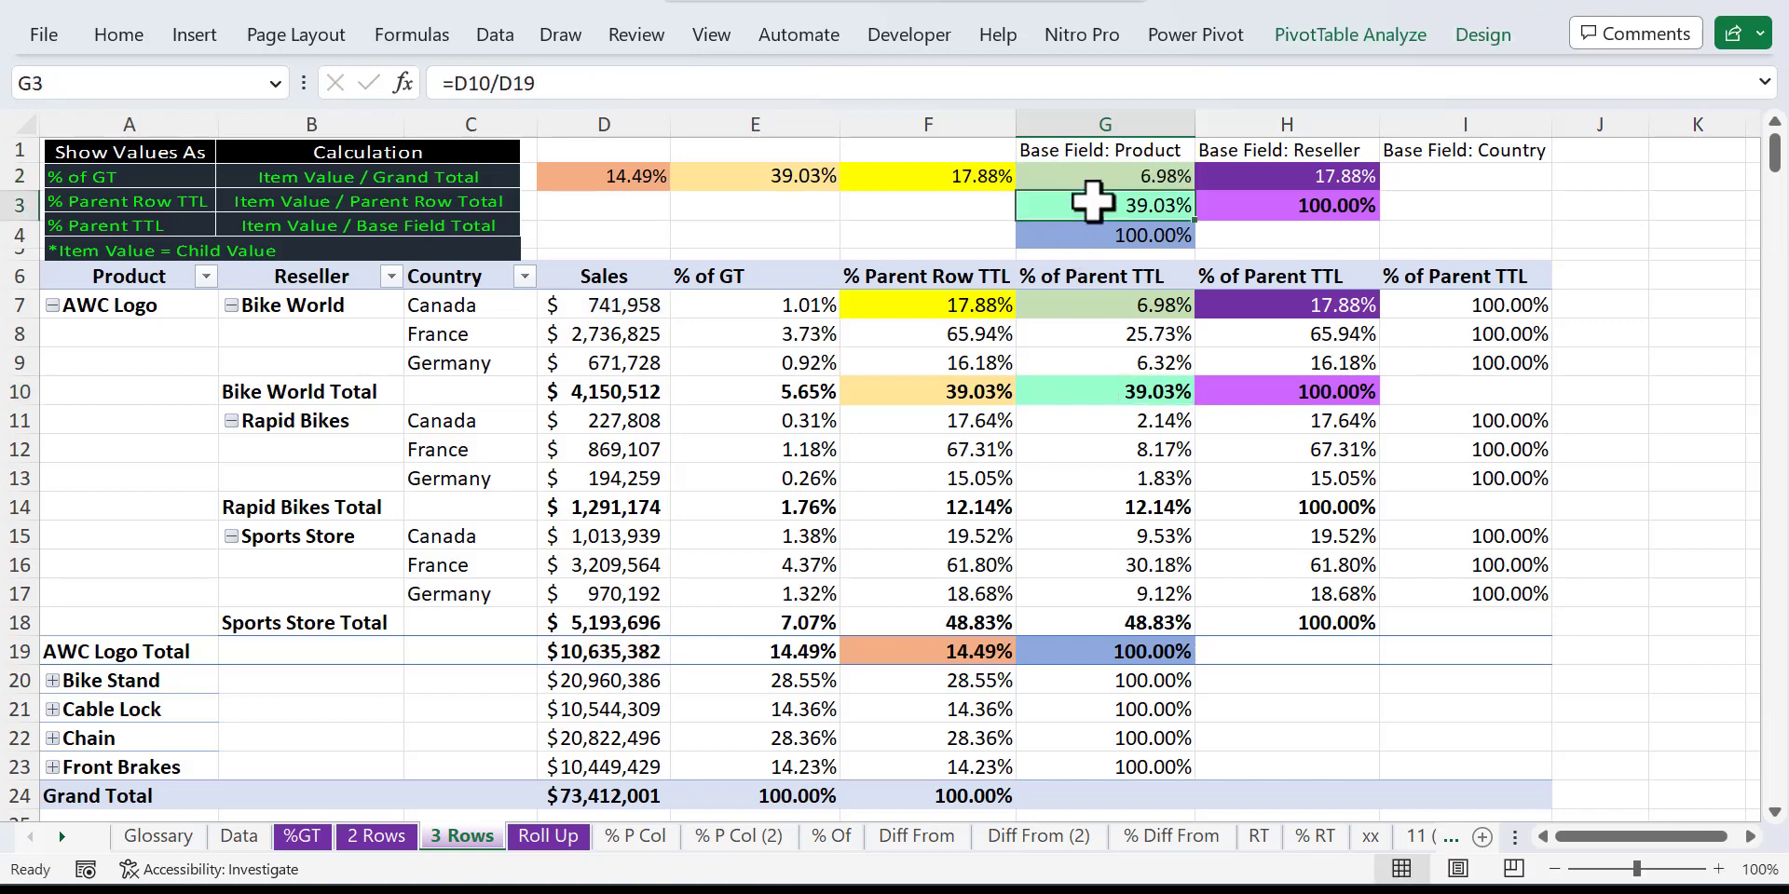
{"action": "left_click", "coordinate": [758, 76]}
{"action": "key", "text": "Escape"}
{"action": "left_click", "coordinate": [1068, 652]}
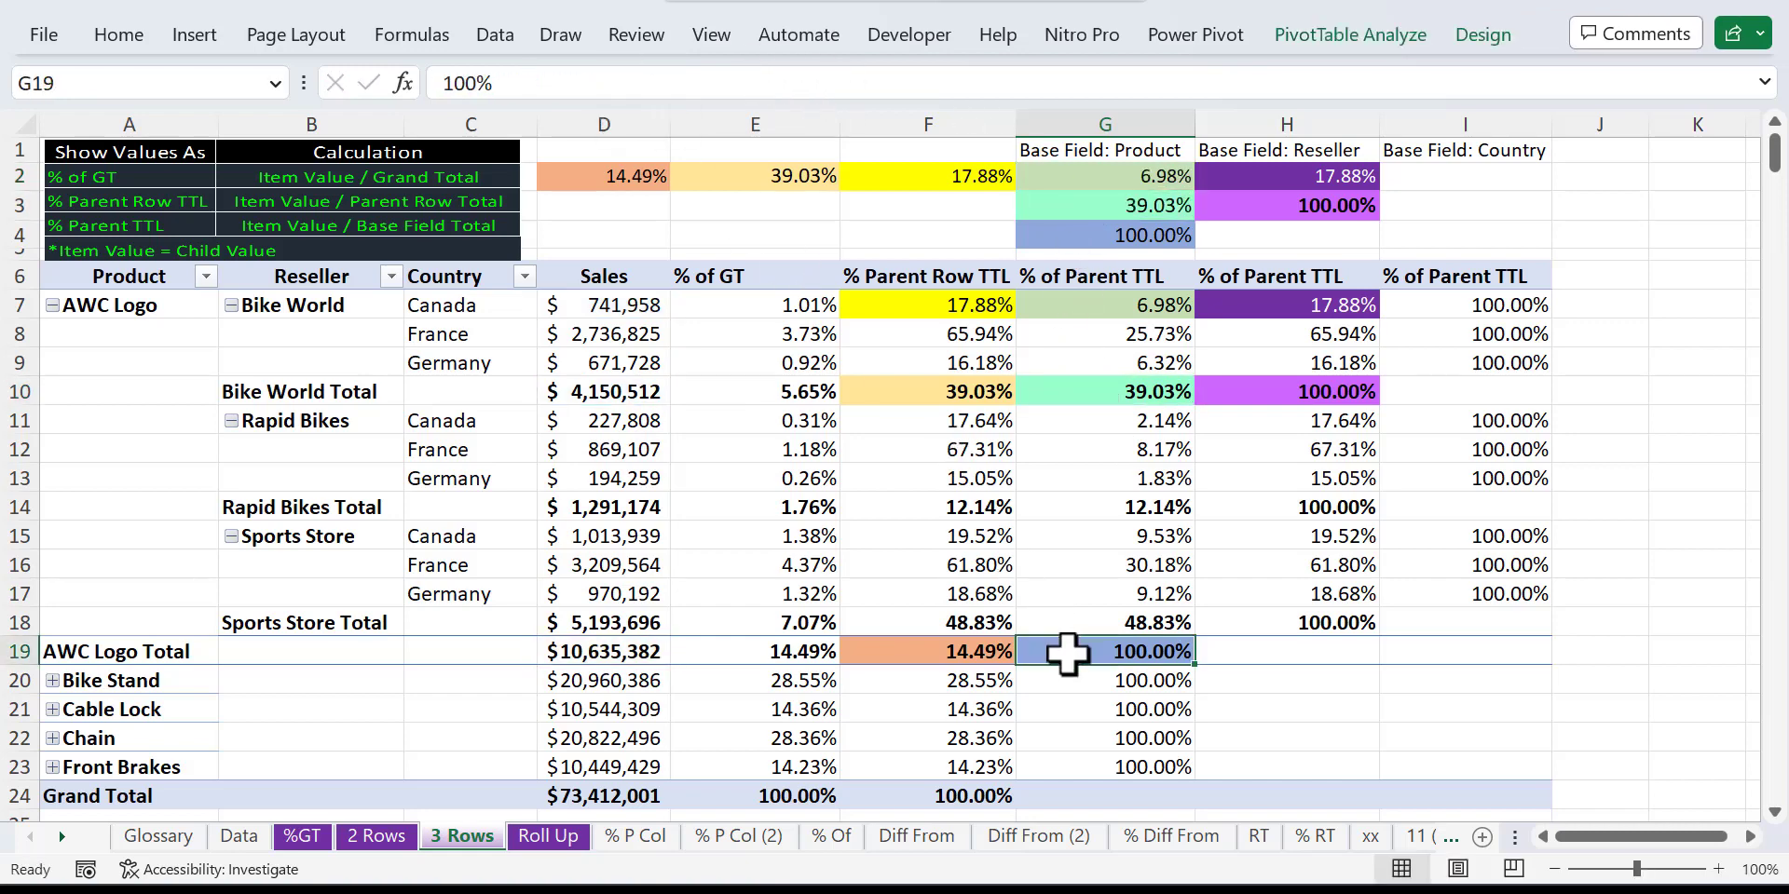
{"action": "left_click", "coordinate": [1097, 241]}
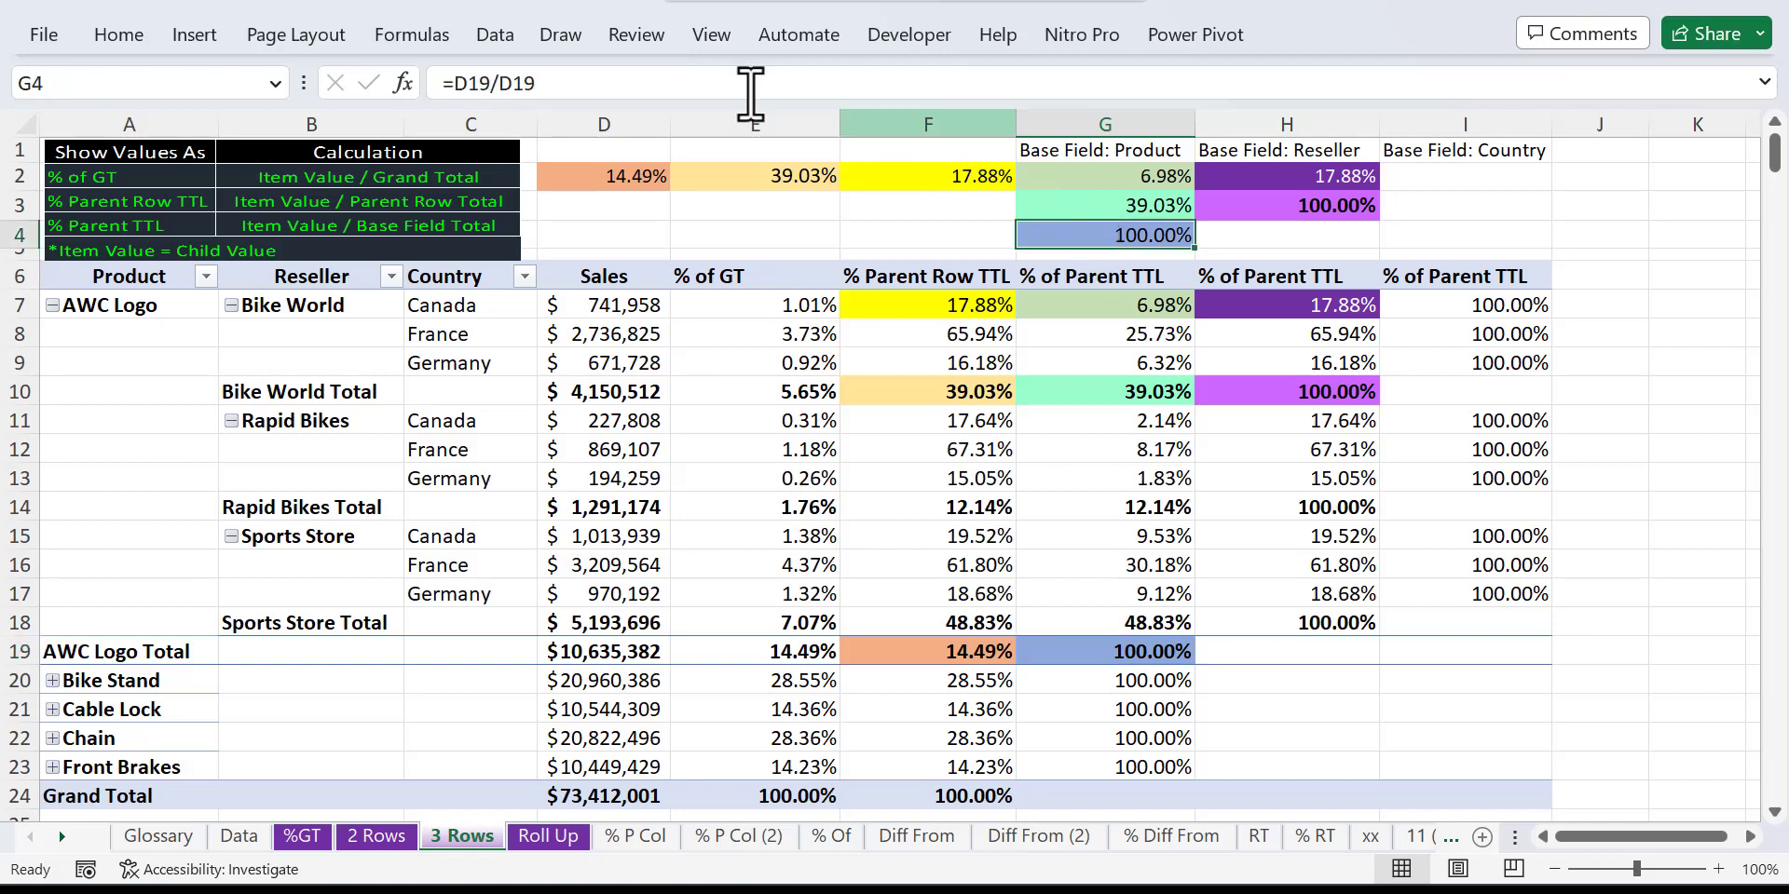
{"action": "left_click", "coordinate": [612, 81]}
{"action": "key", "text": "Escape"}
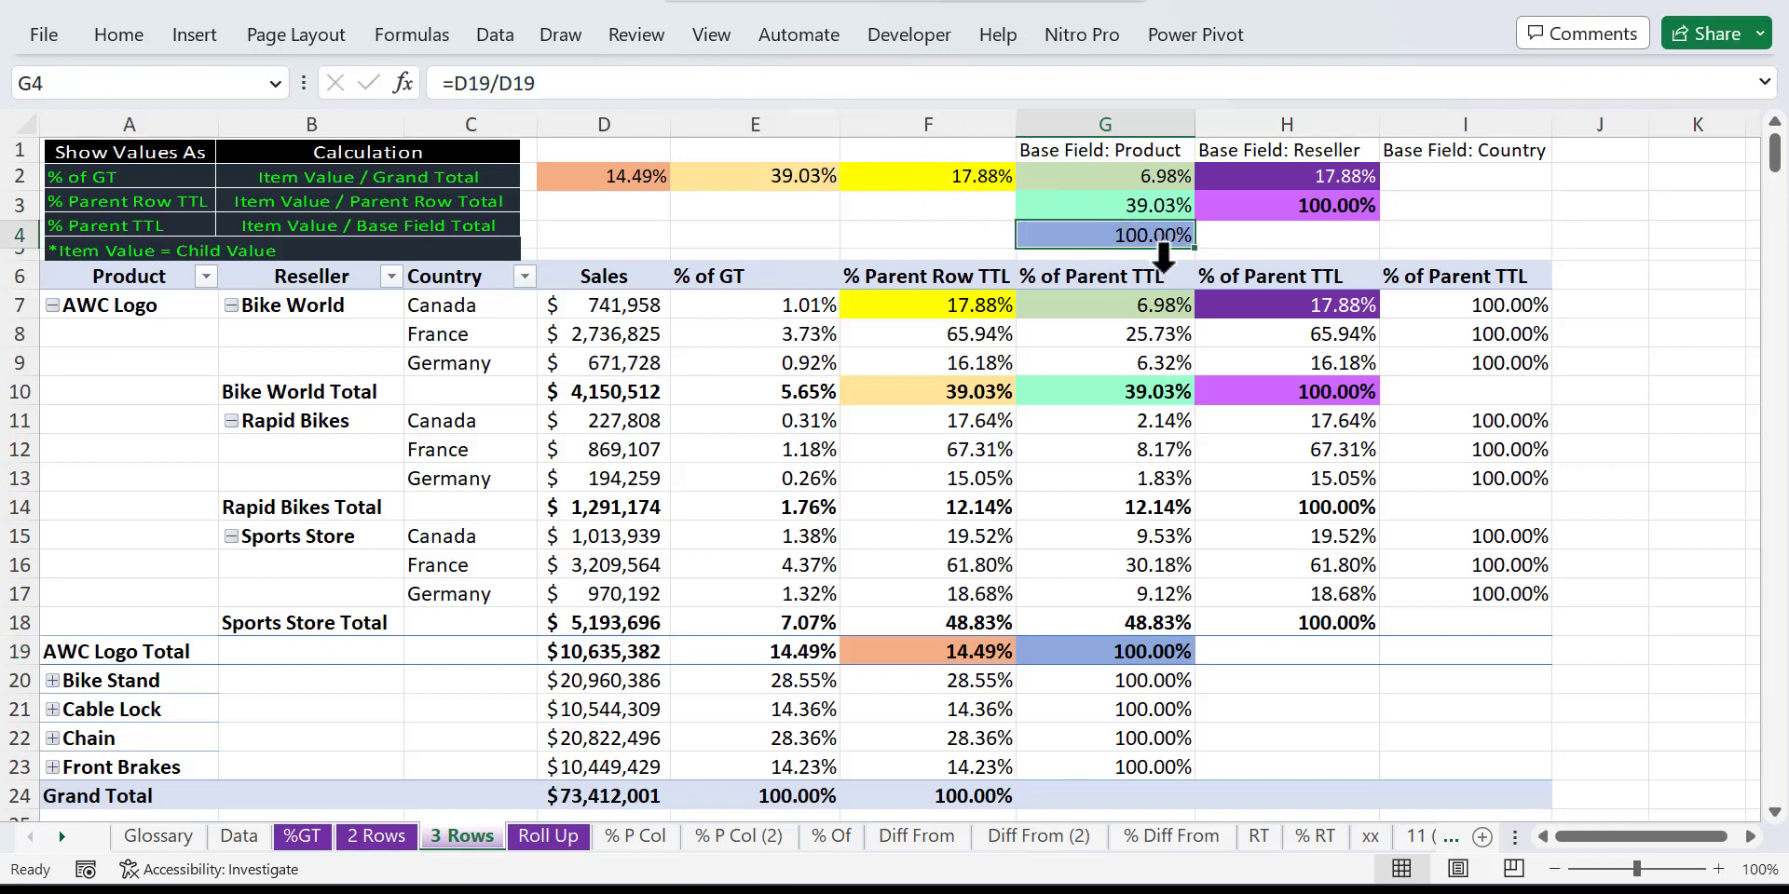
Step: Inspect the Base Field: Reseller check formulas in H2 and H3 against pivot cells H7 and H10, leaving both formulas as they are
{"action": "left_click", "coordinate": [1270, 304]}
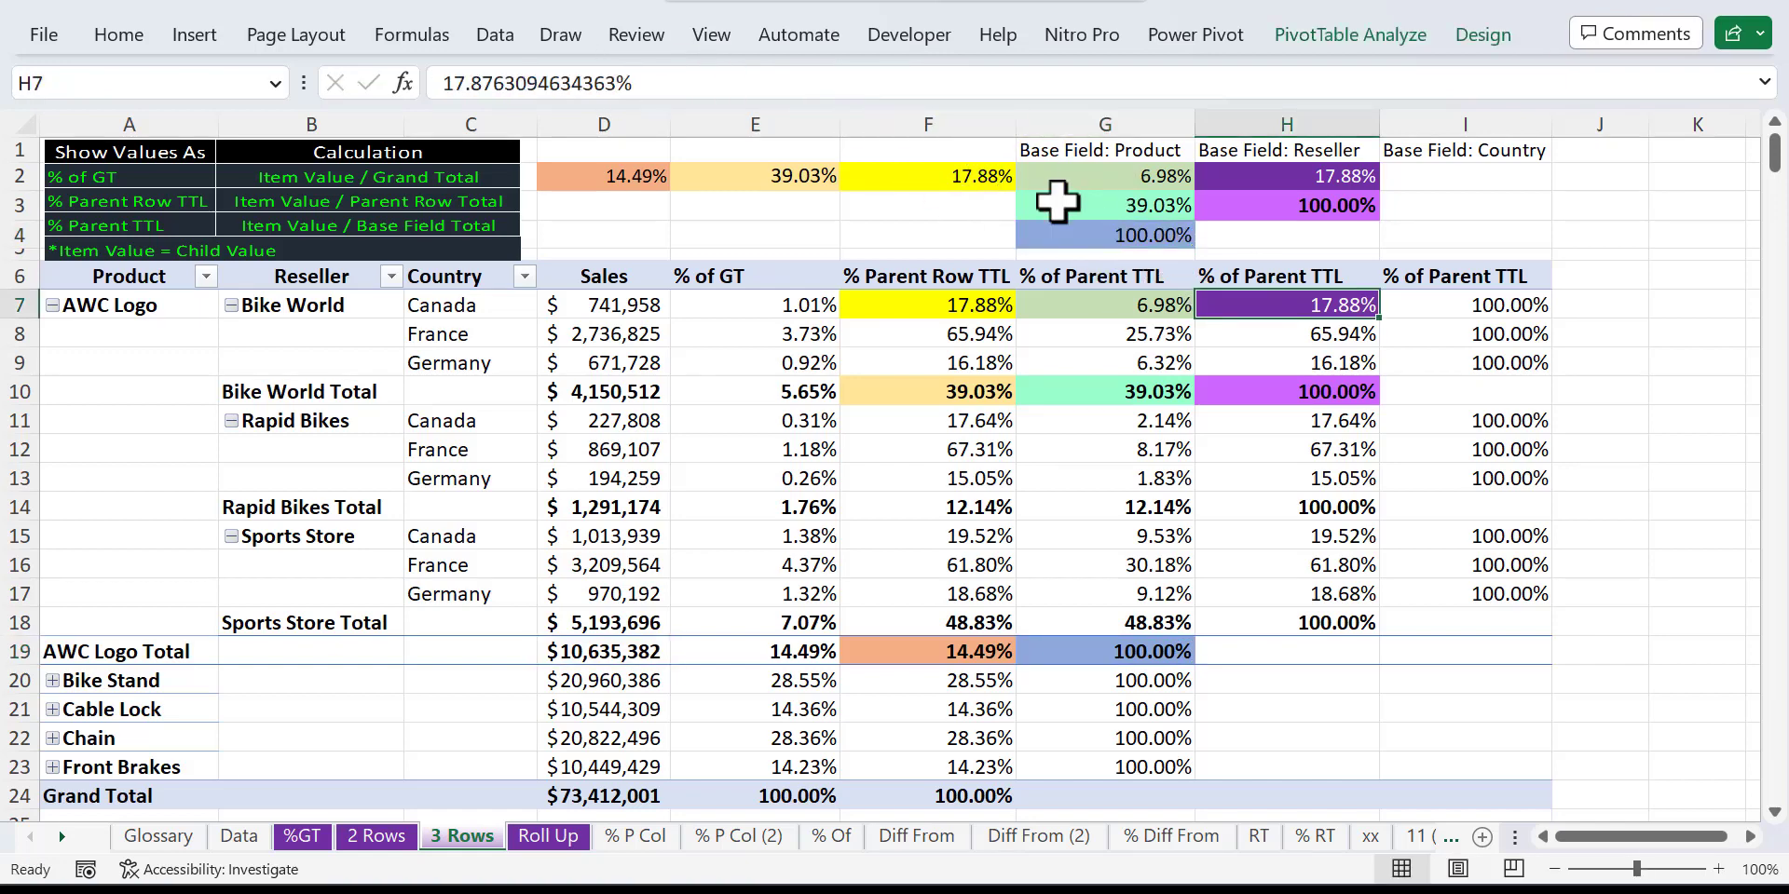
{"action": "left_click", "coordinate": [1291, 180]}
{"action": "left_click", "coordinate": [745, 82]}
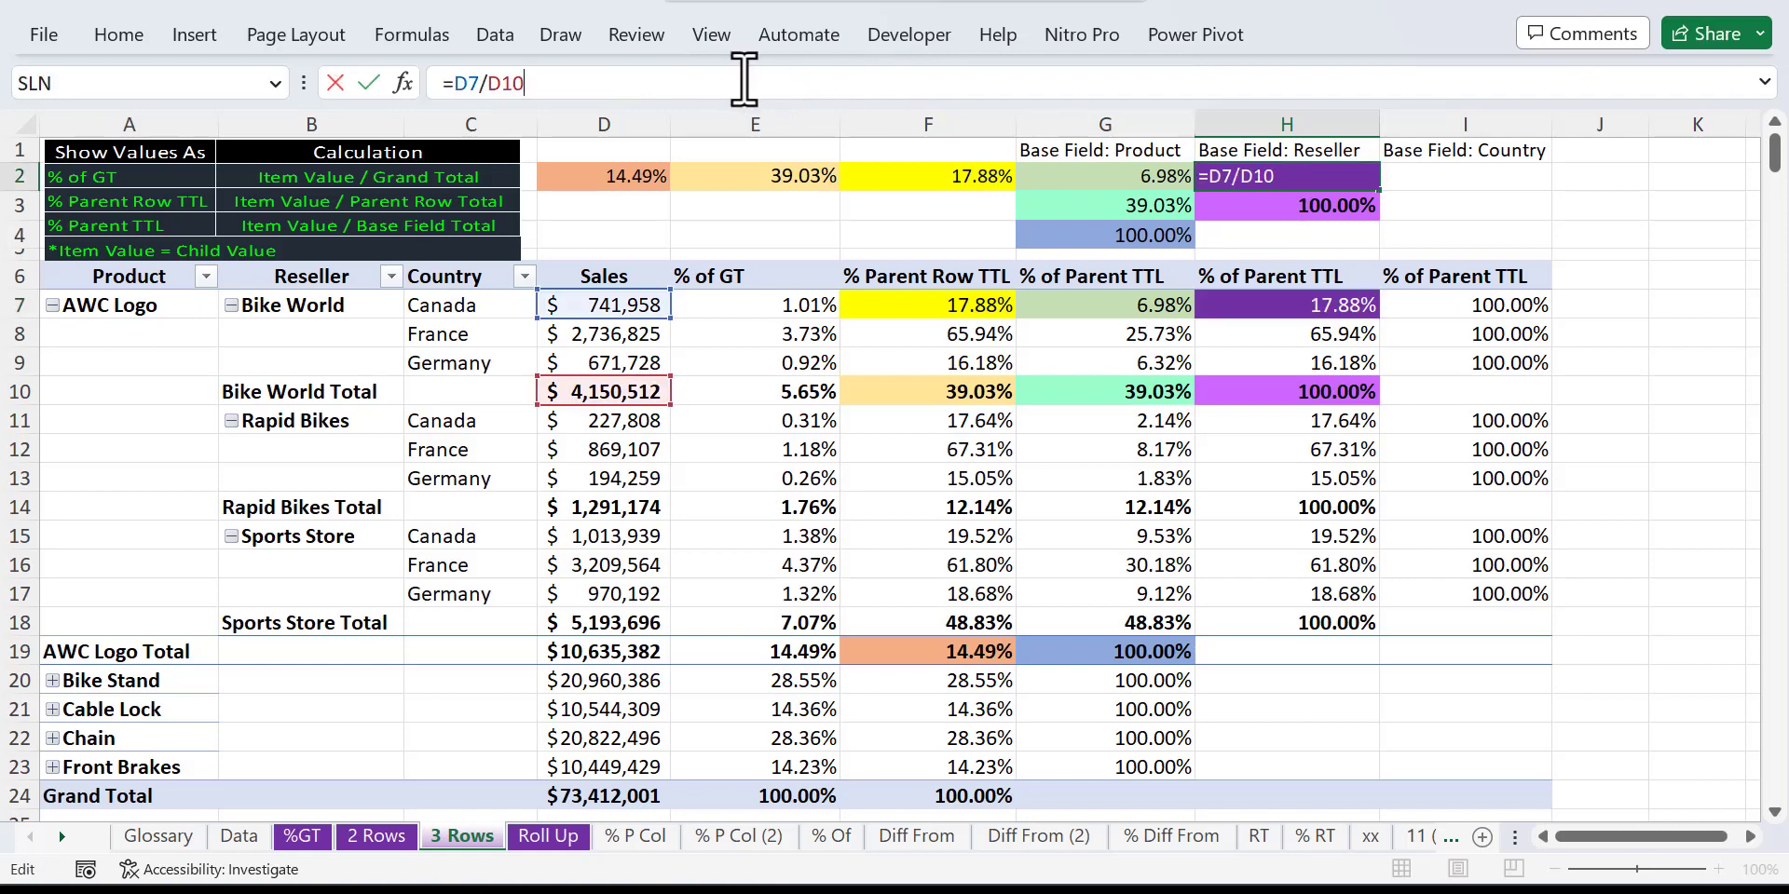
{"action": "left_click", "coordinate": [1248, 398]}
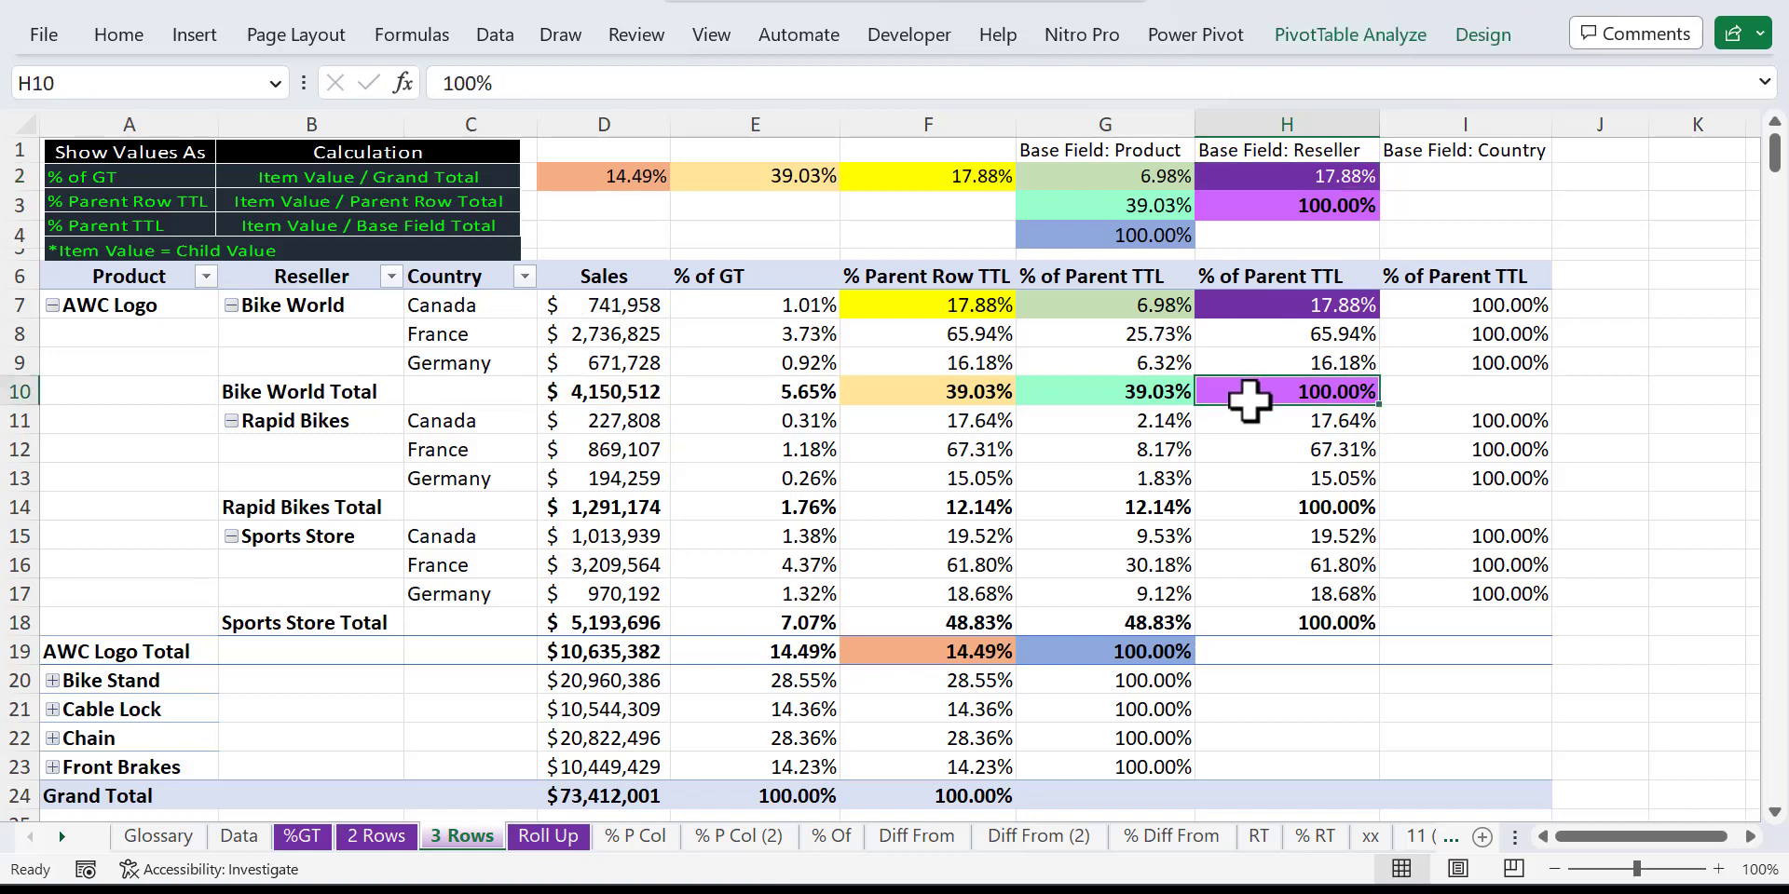
{"action": "left_click", "coordinate": [1254, 207]}
{"action": "left_click", "coordinate": [879, 79]}
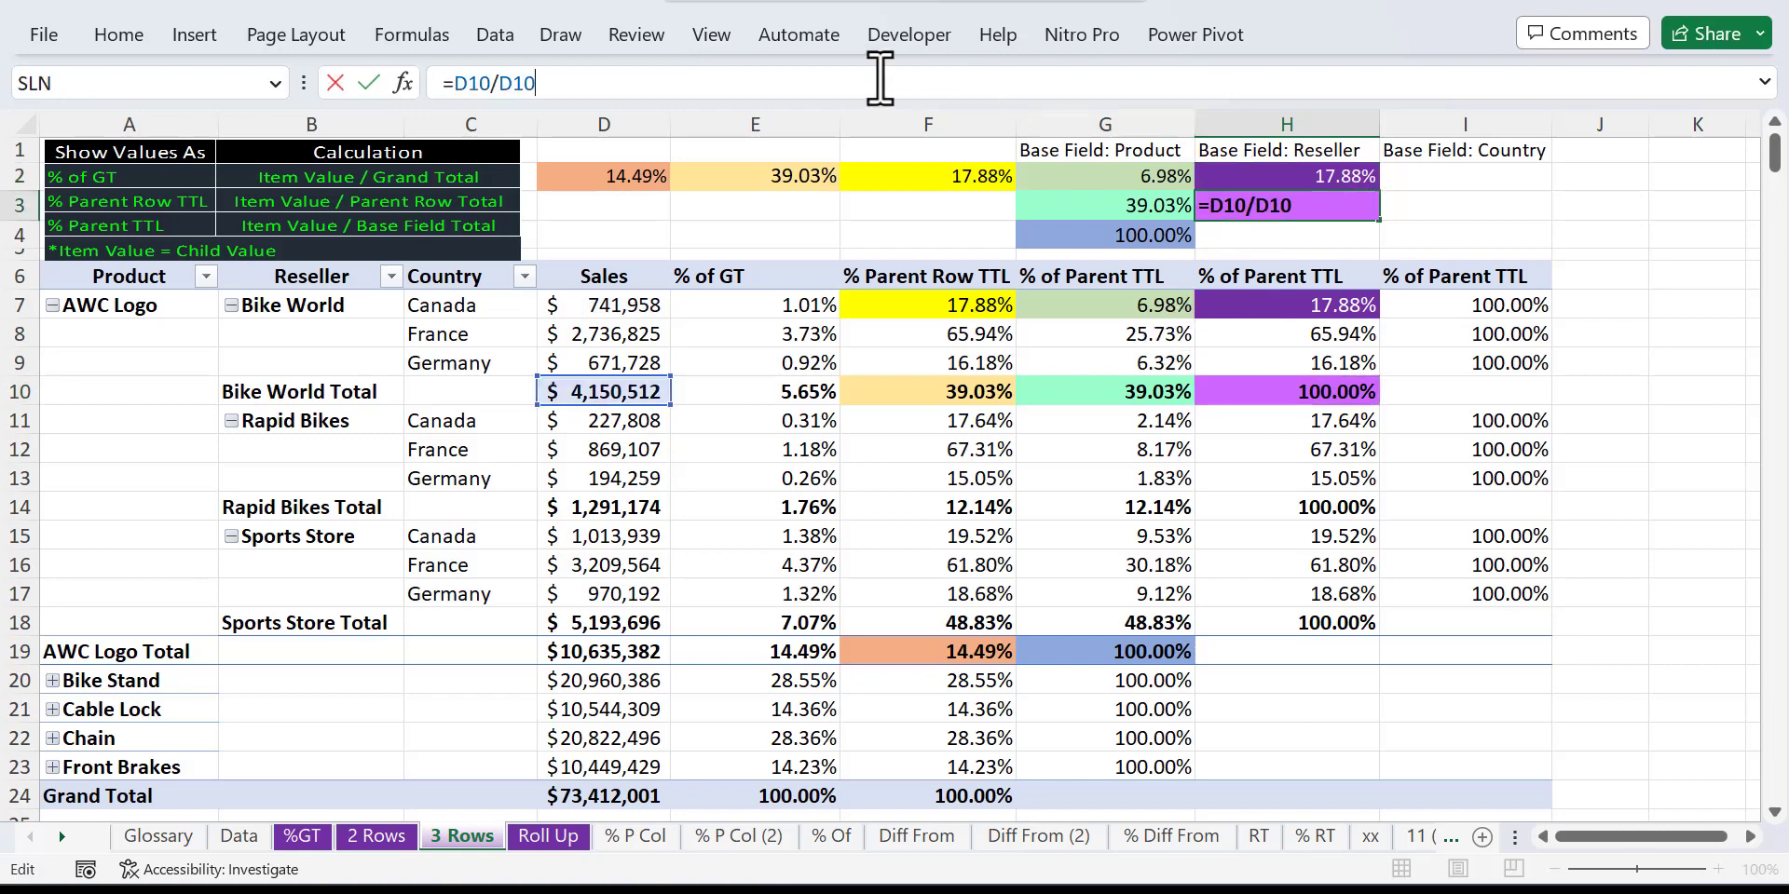
{"action": "key", "text": "Escape"}
Step: On the Roll Up sheet, review the parent and child fields of % of Parent Row Total for two and three row fields
{"action": "key", "text": "ctrl+Page_Down"}
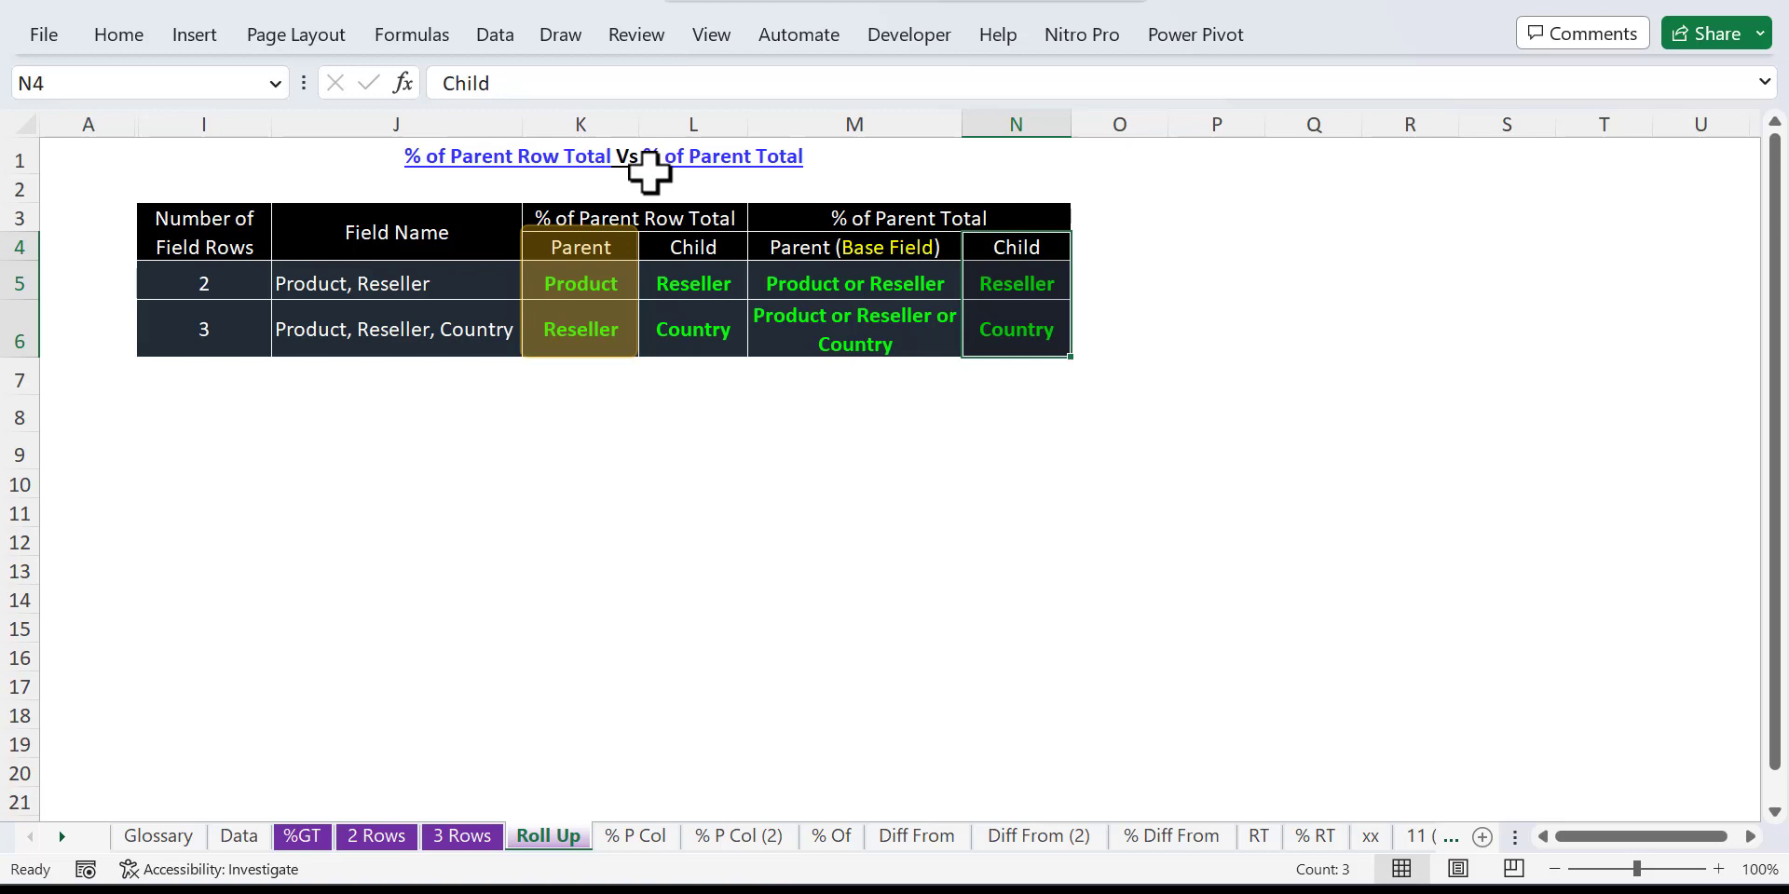
{"action": "left_click", "coordinate": [511, 284]}
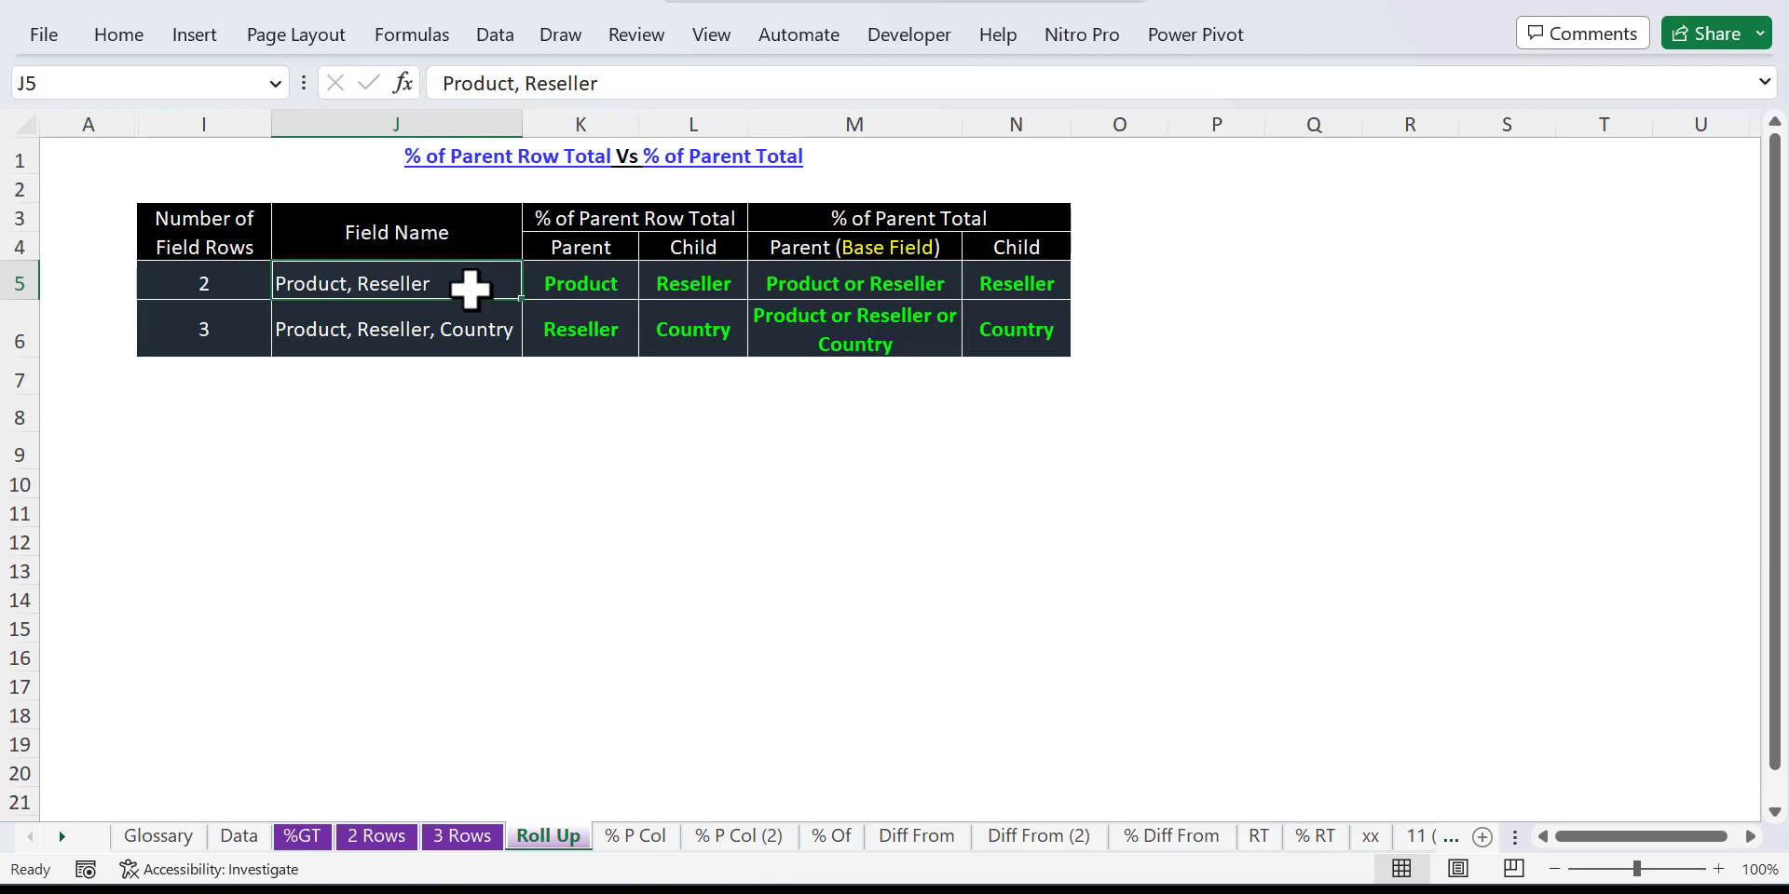
{"action": "left_click", "coordinate": [428, 336]}
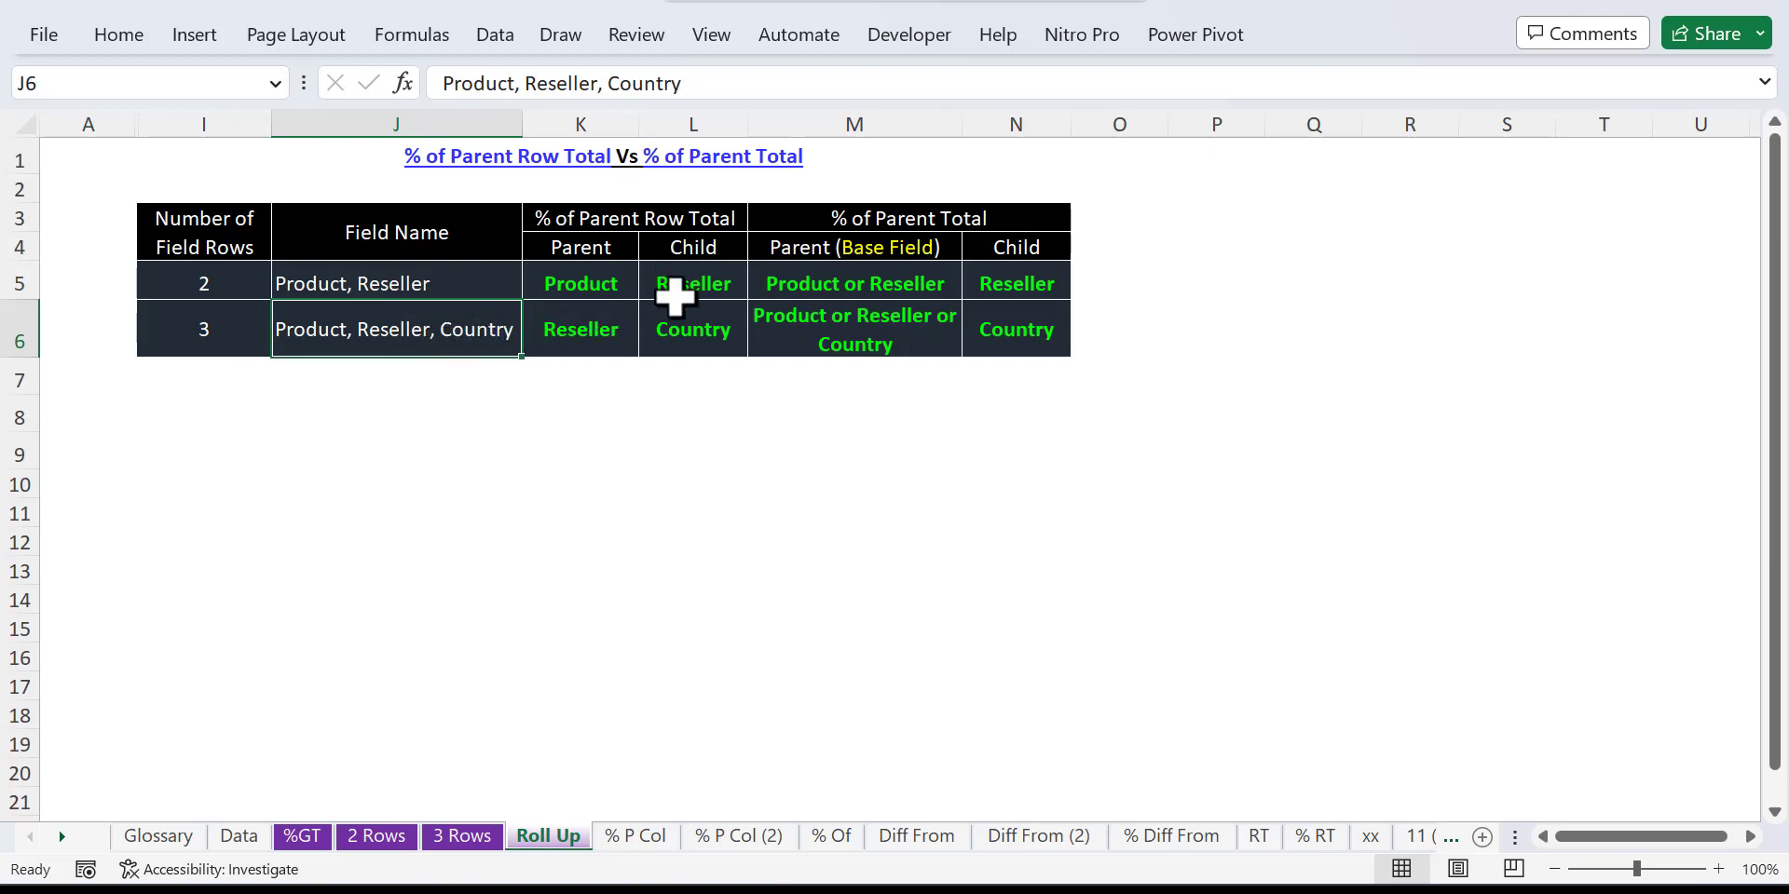
{"action": "left_click", "coordinate": [680, 331]}
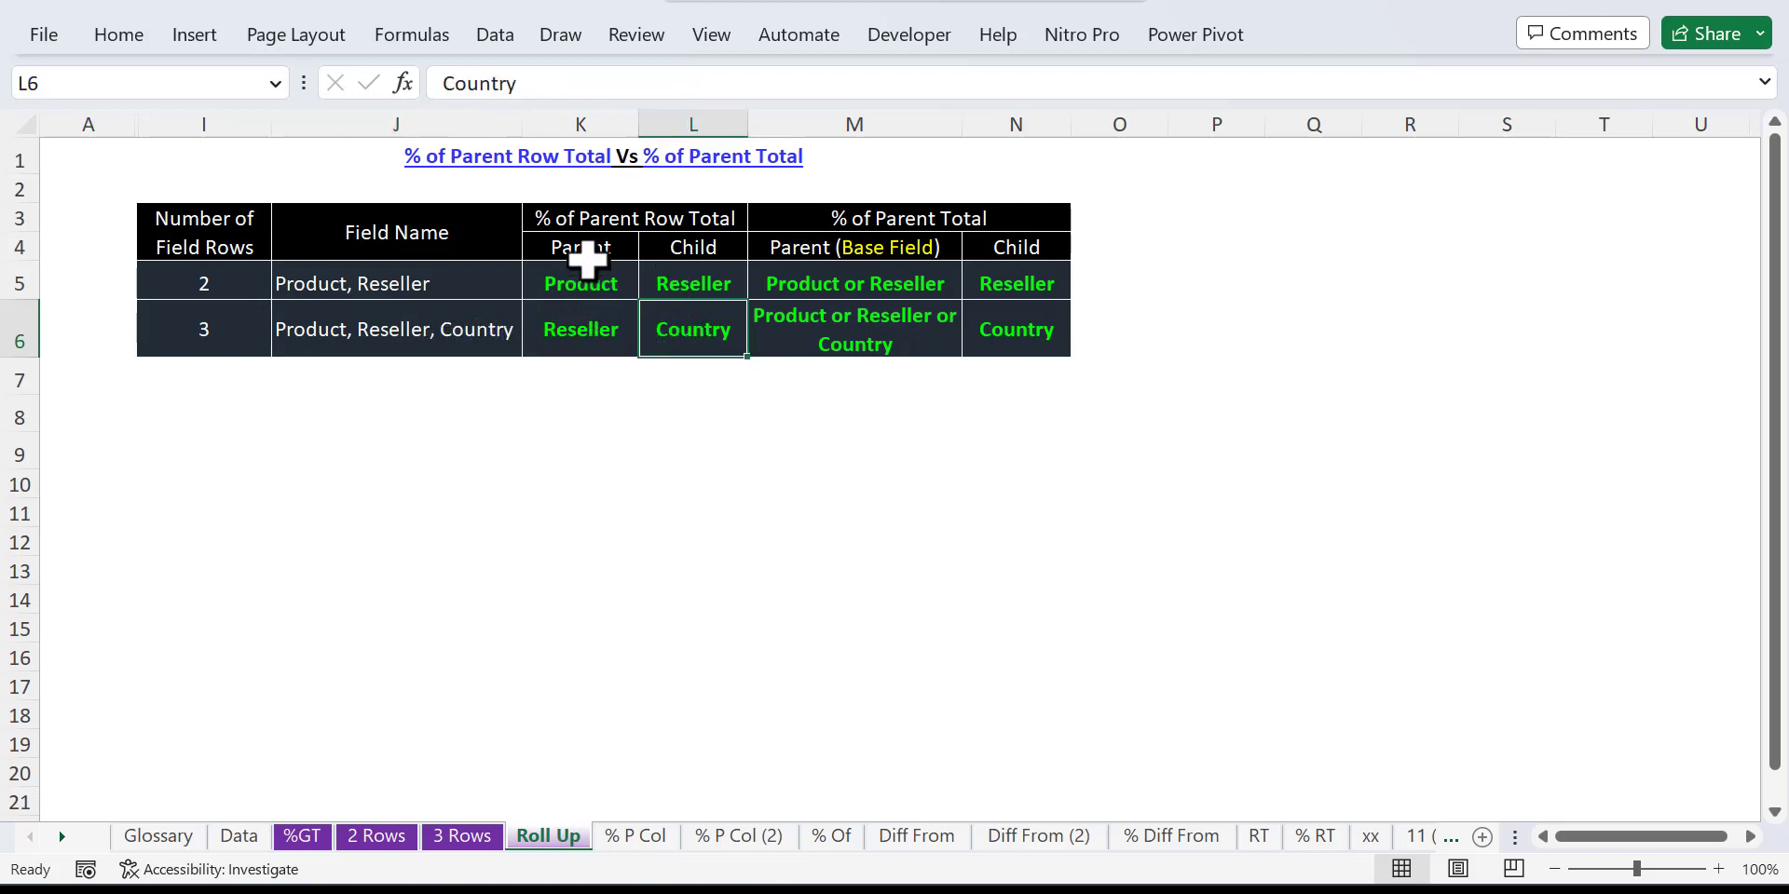
{"action": "left_click", "coordinate": [583, 335]}
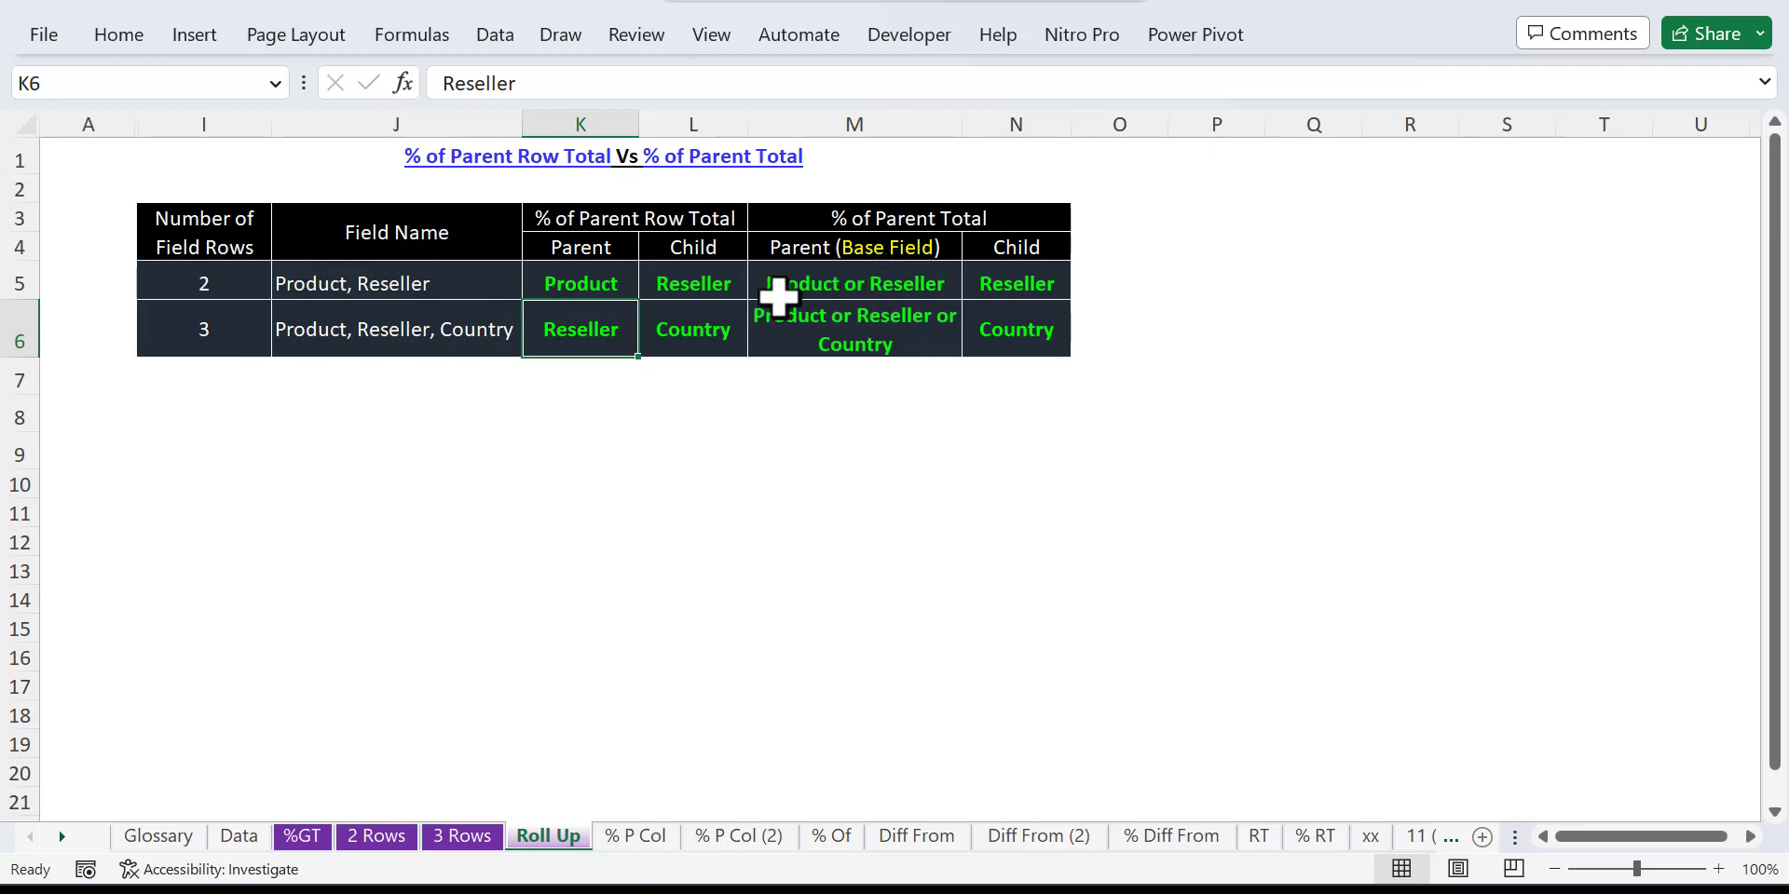
Step: Review the base field choices of % of Parent Total for the two-field and three-field row layouts
{"action": "left_click", "coordinate": [434, 284]}
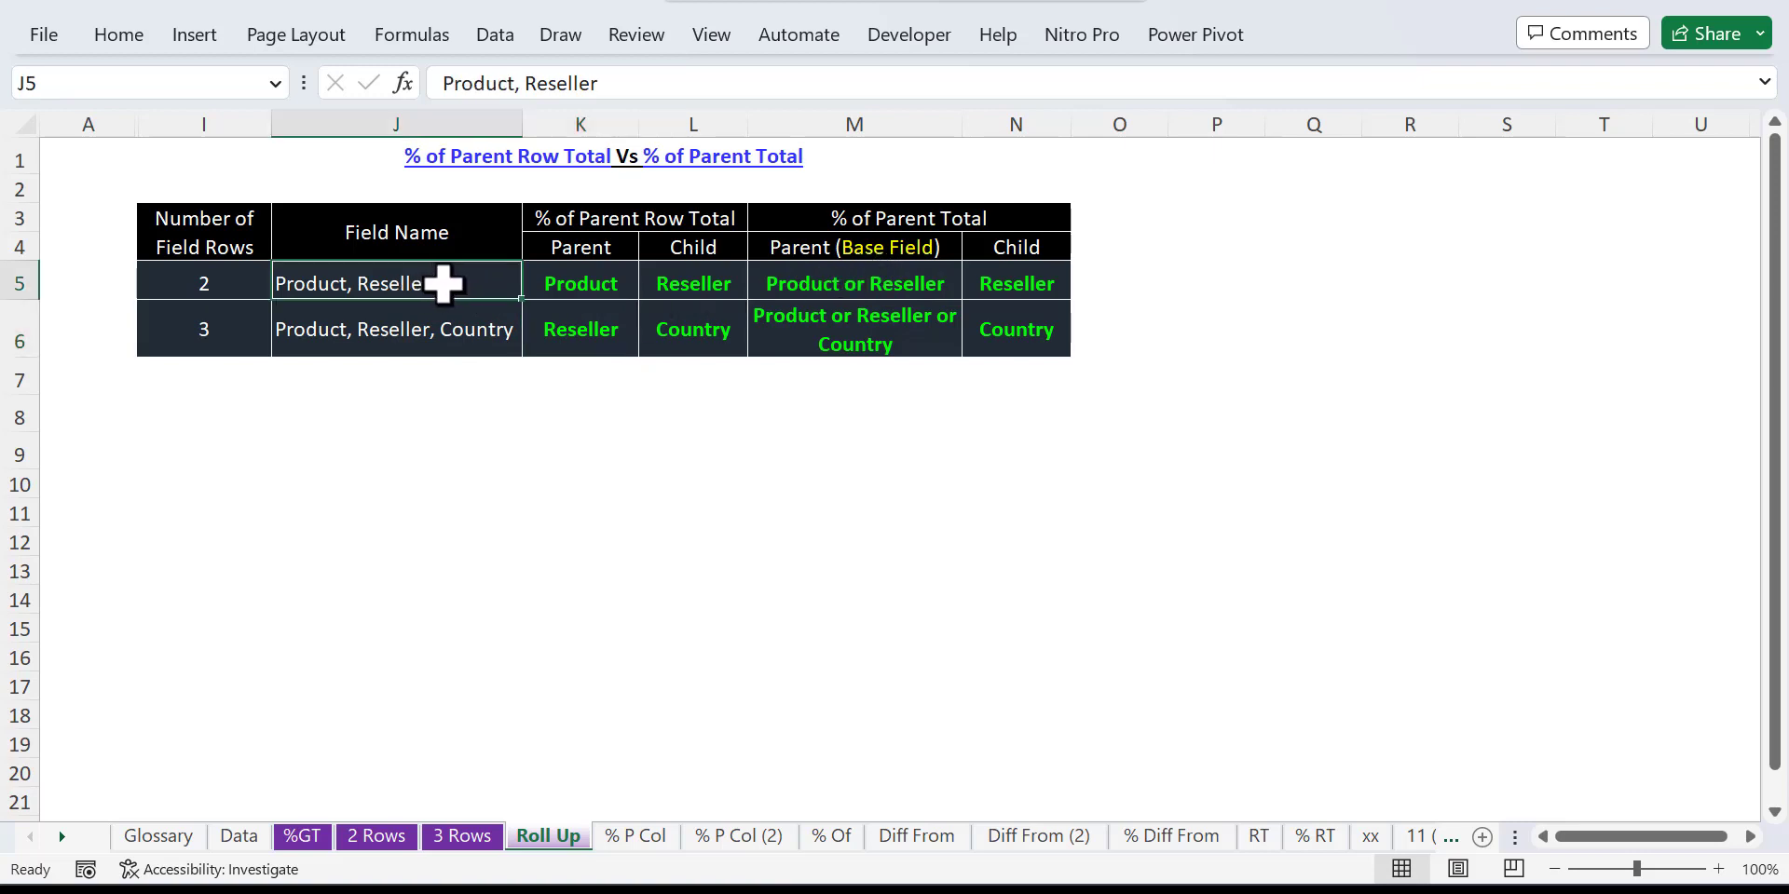
{"action": "left_click", "coordinate": [849, 296]}
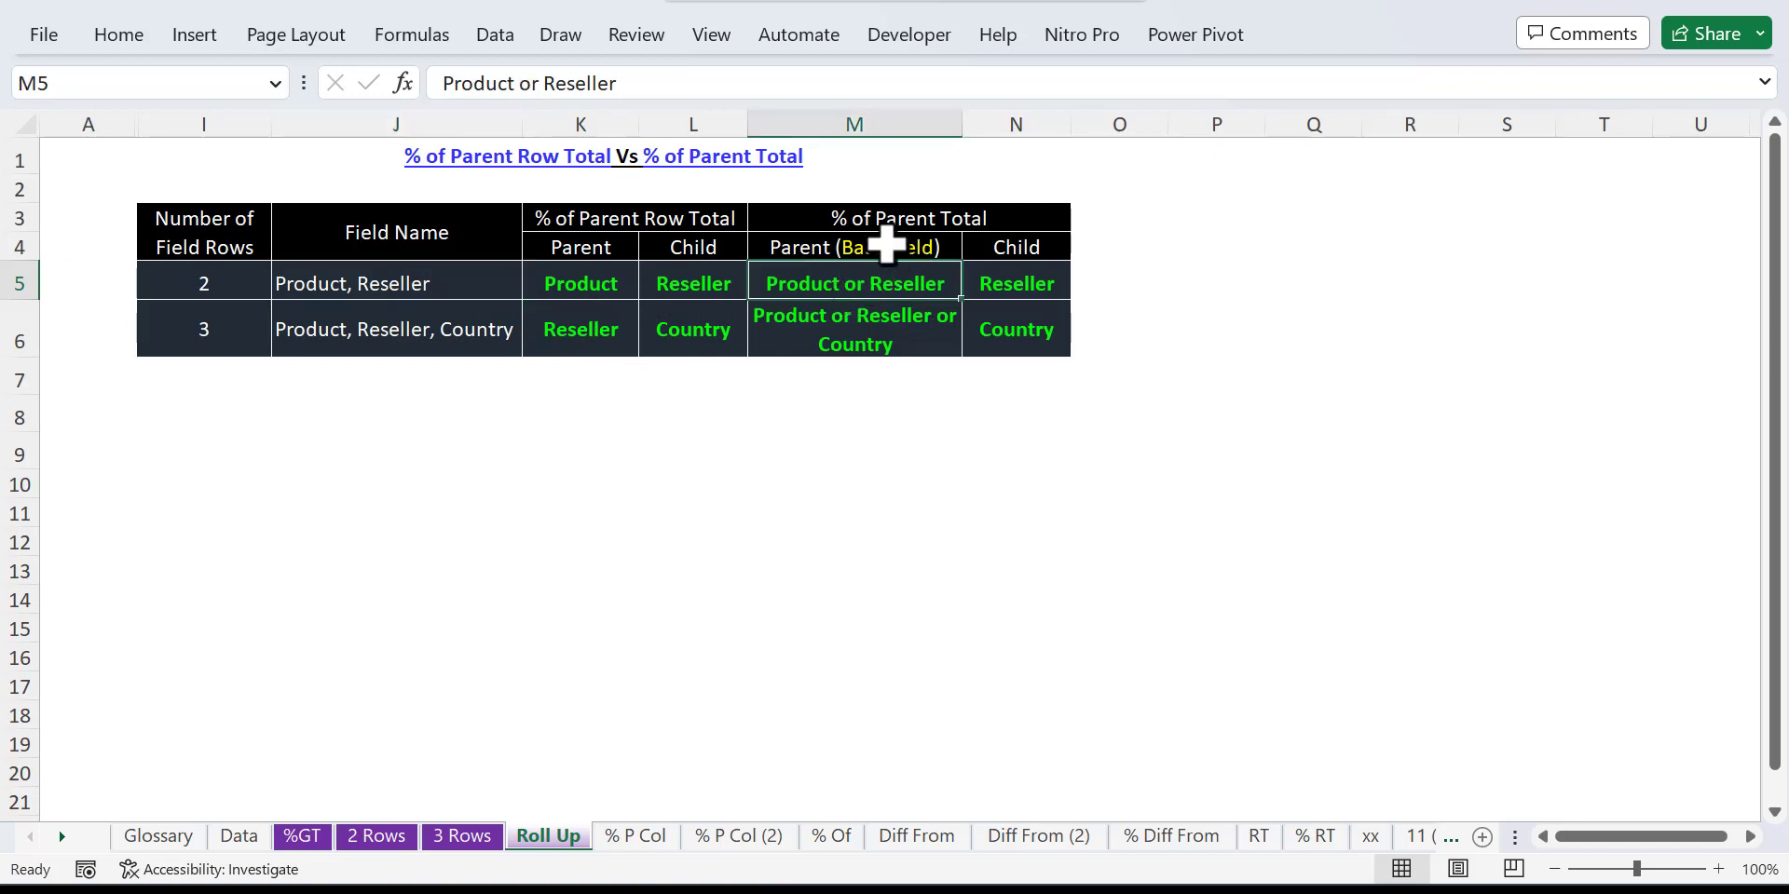
{"action": "left_click", "coordinate": [380, 334]}
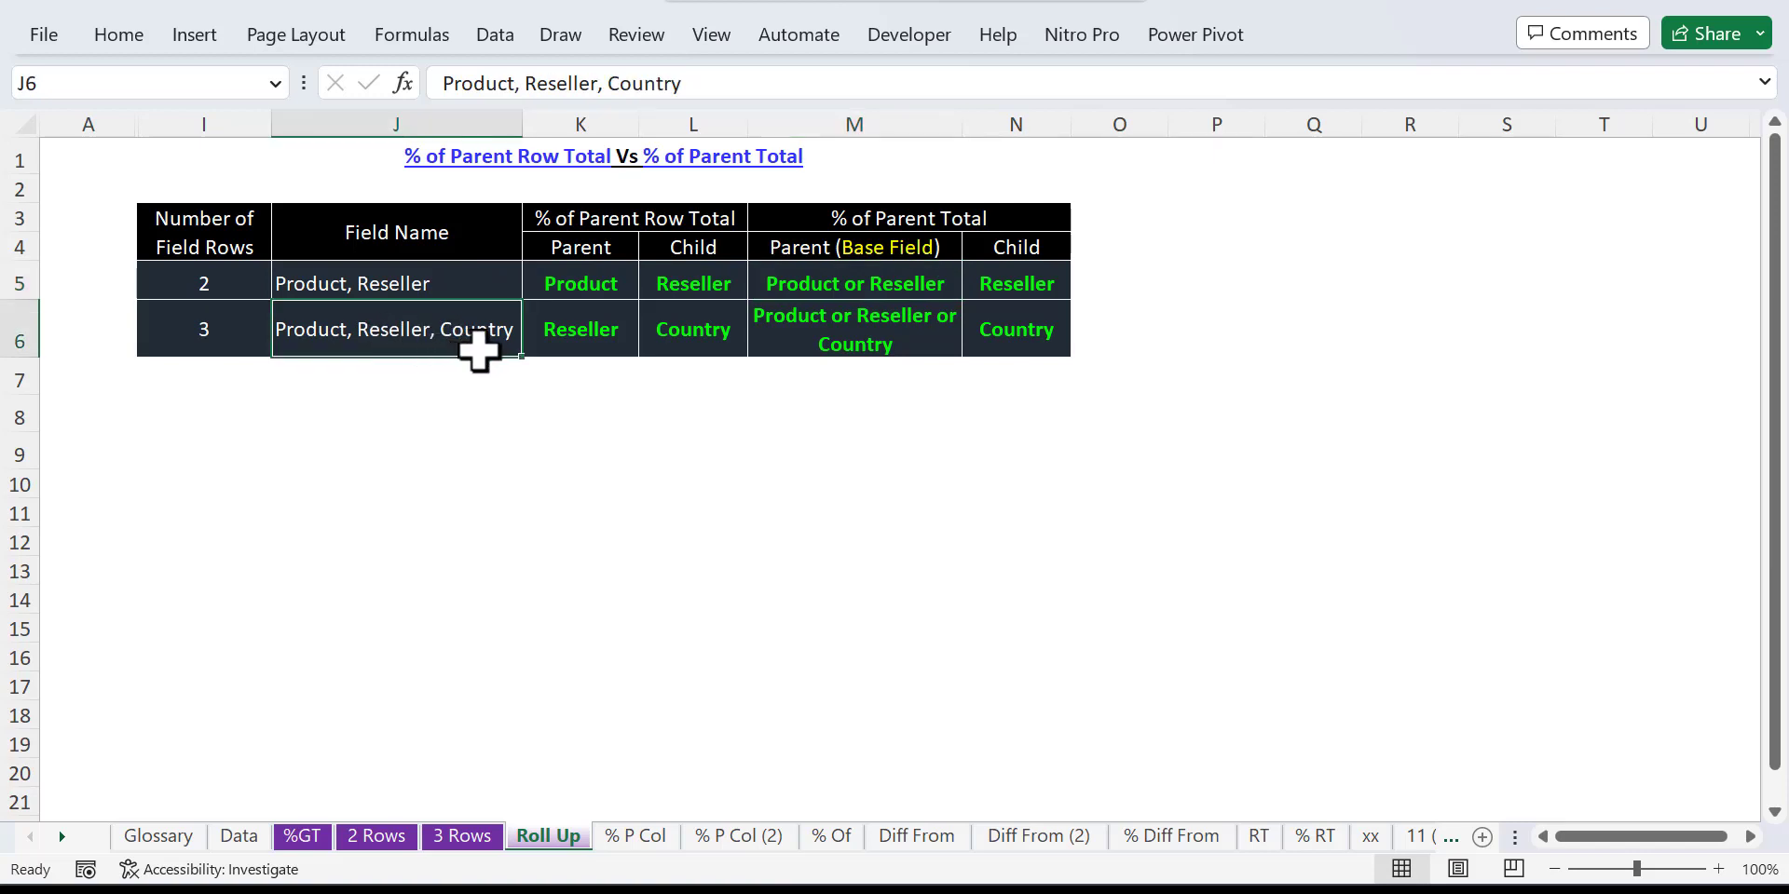